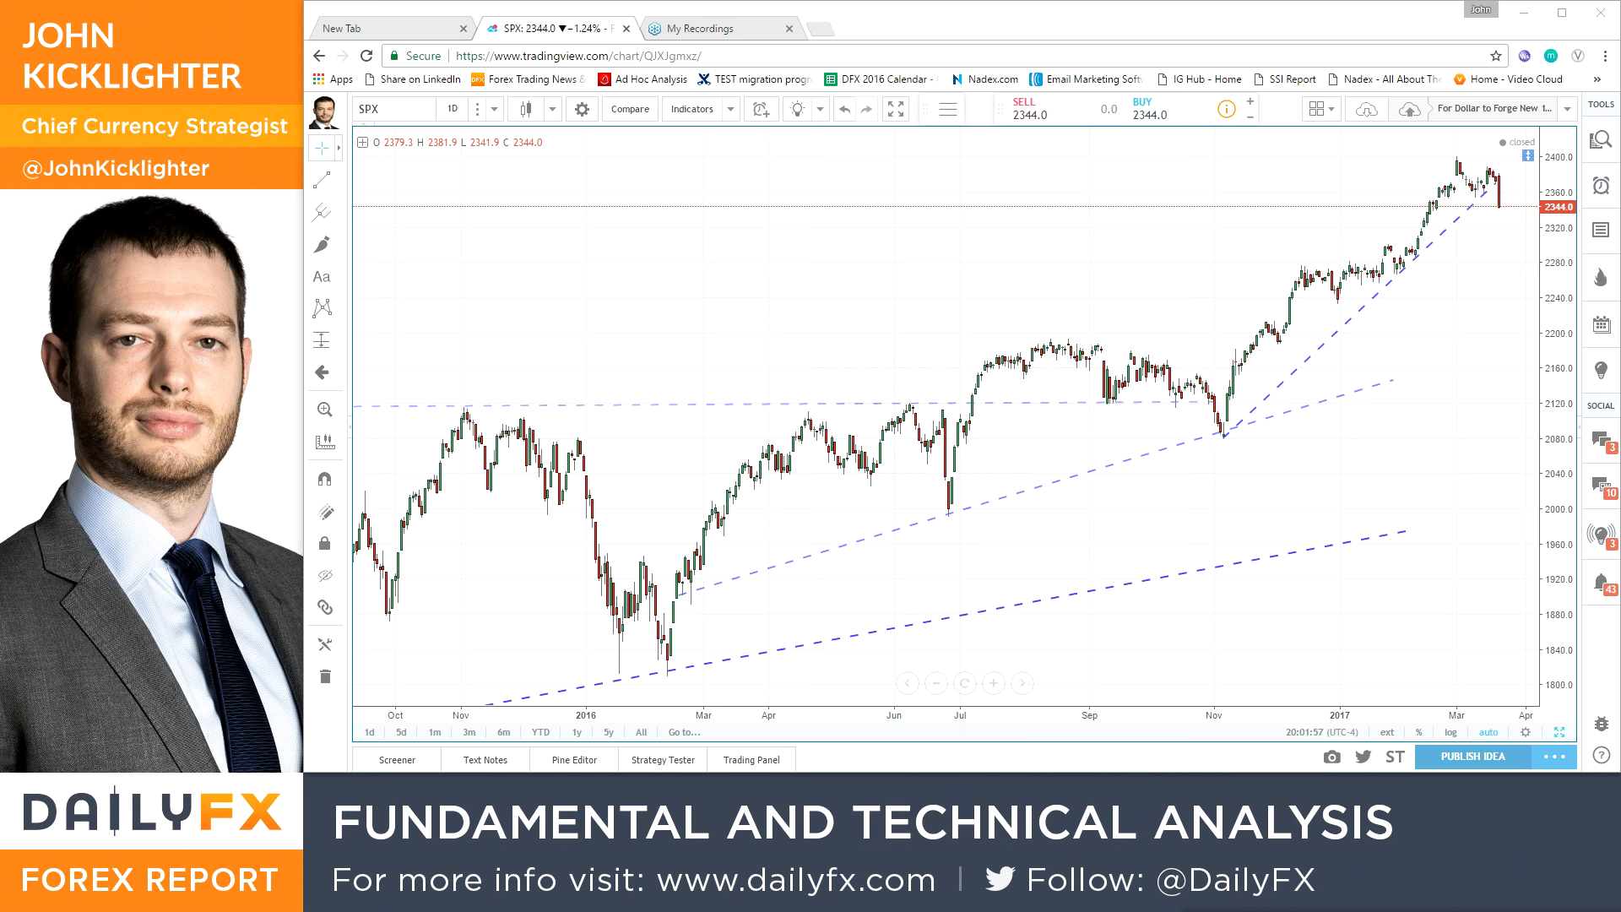
In Excel, look through the Risk sheet charts and the Lever sheet's leverage chart, then minimize the workbook
{"action": "key", "text": "alt+Tab"}
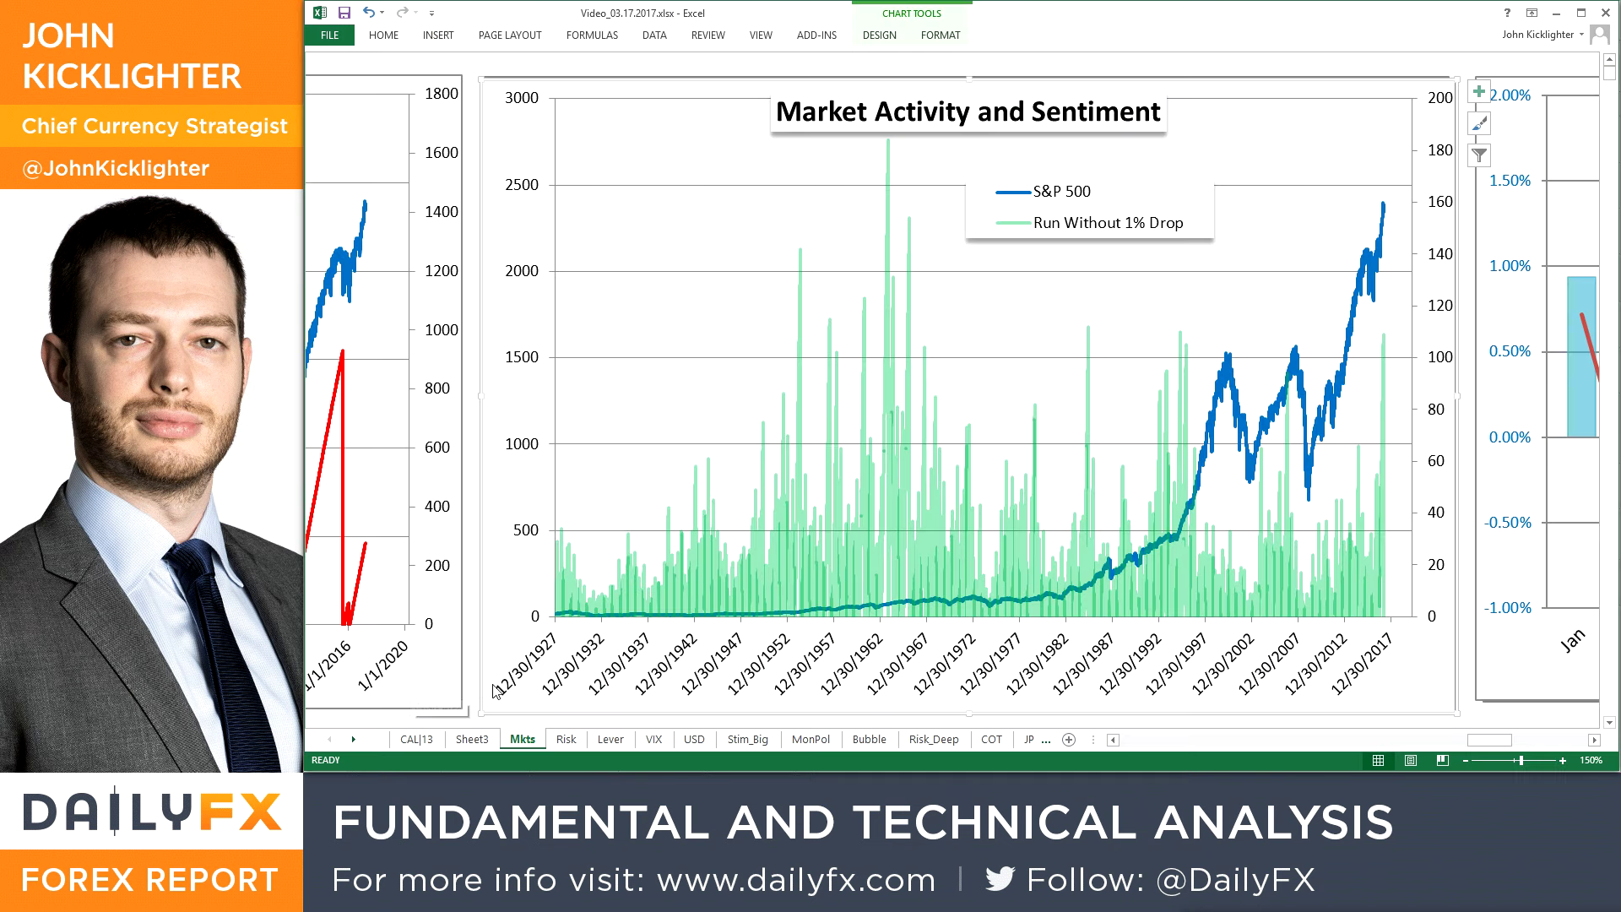
{"action": "left_click", "coordinate": [566, 741]}
{"action": "scroll", "coordinate": [642, 575], "scroll_direction": "down", "scroll_amount": 8}
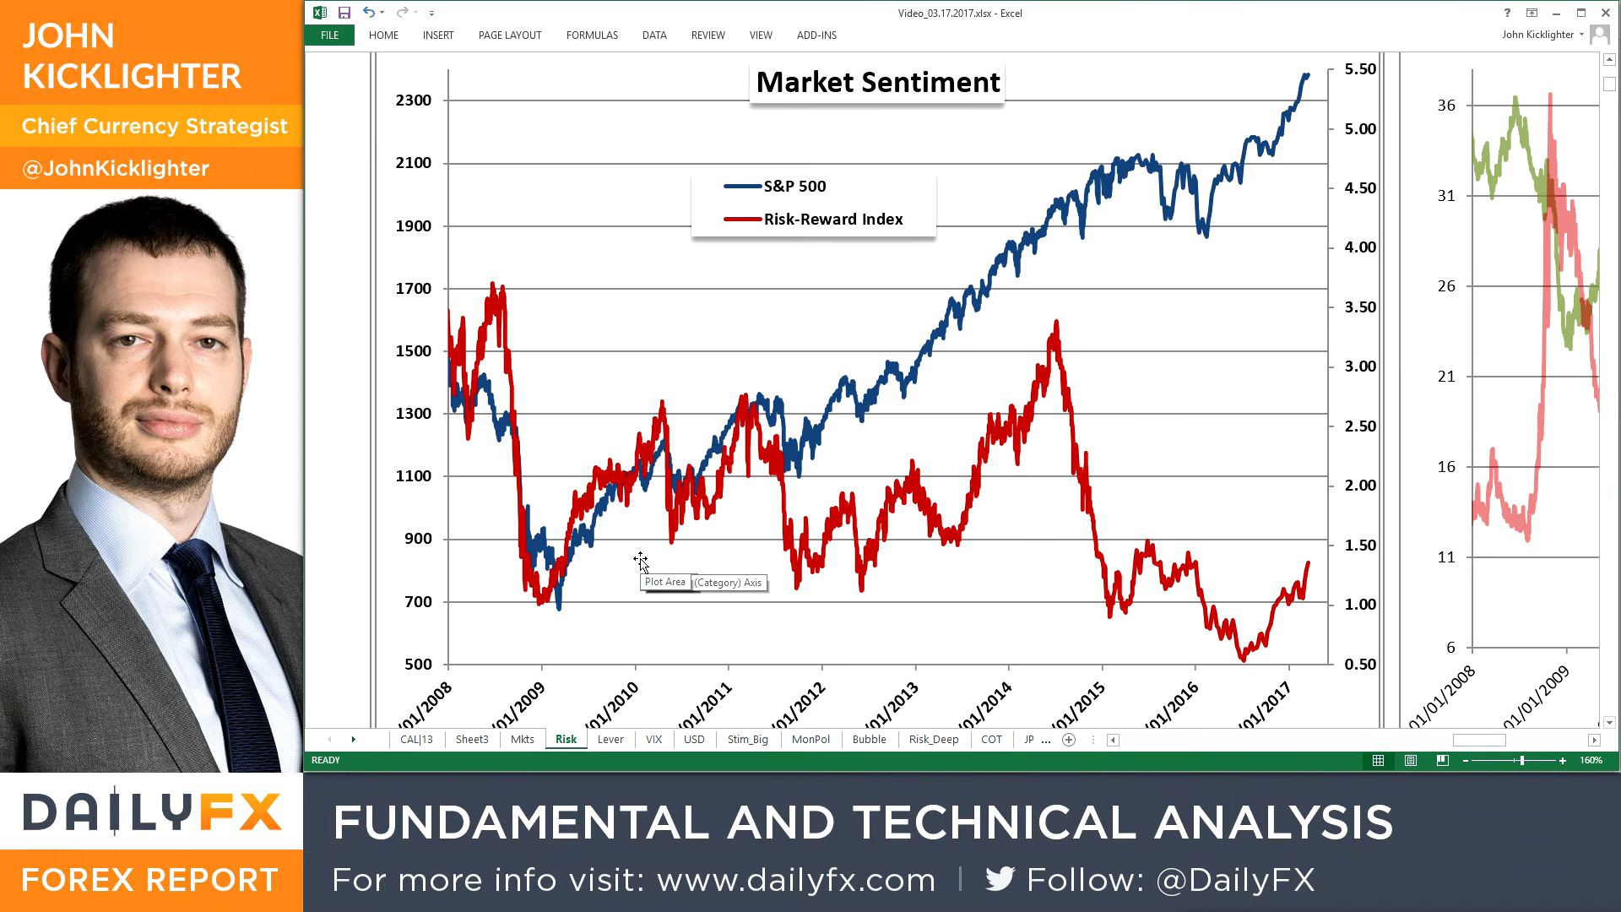
{"action": "left_click", "coordinate": [611, 740]}
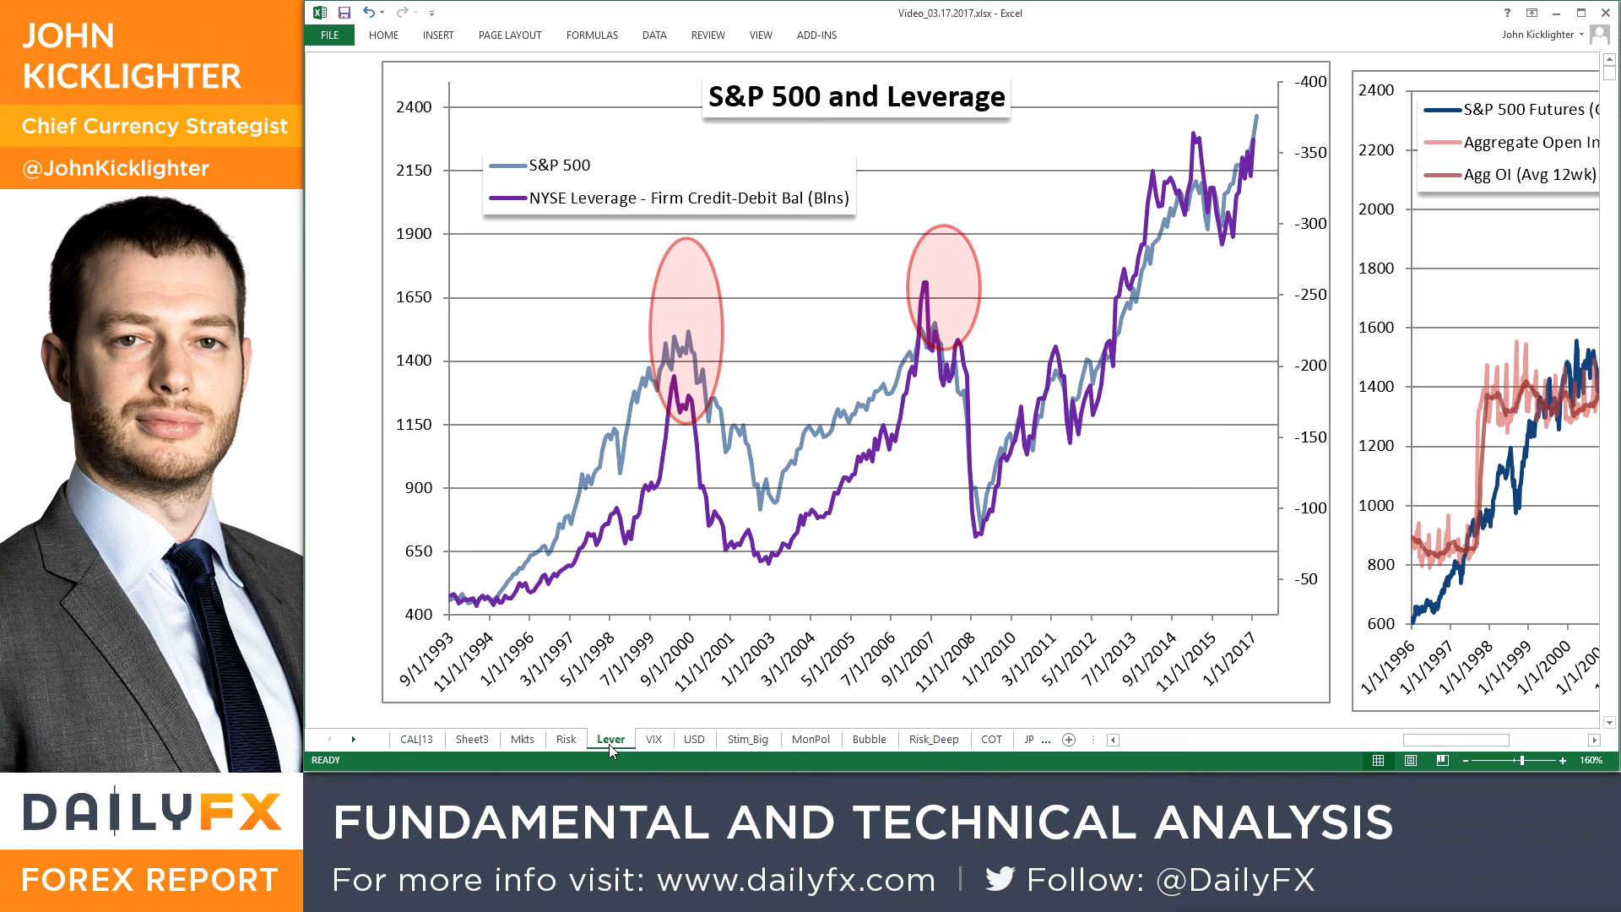
{"action": "left_click", "coordinate": [1556, 13]}
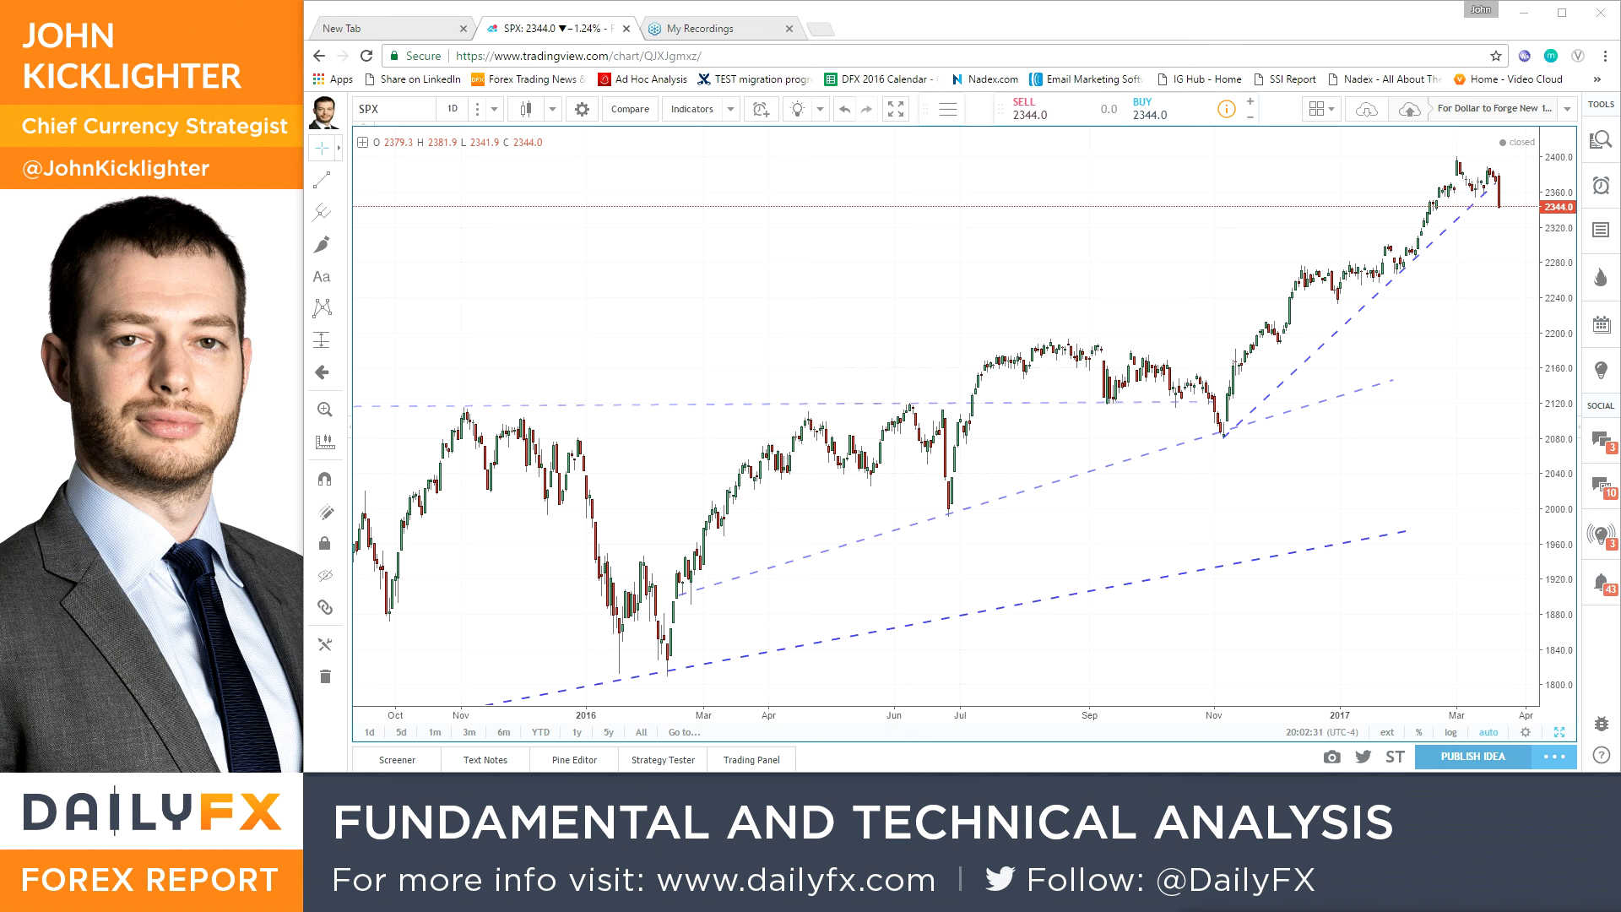
{"action": "scroll", "coordinate": [883, 364], "scroll_direction": "down", "scroll_amount": 3}
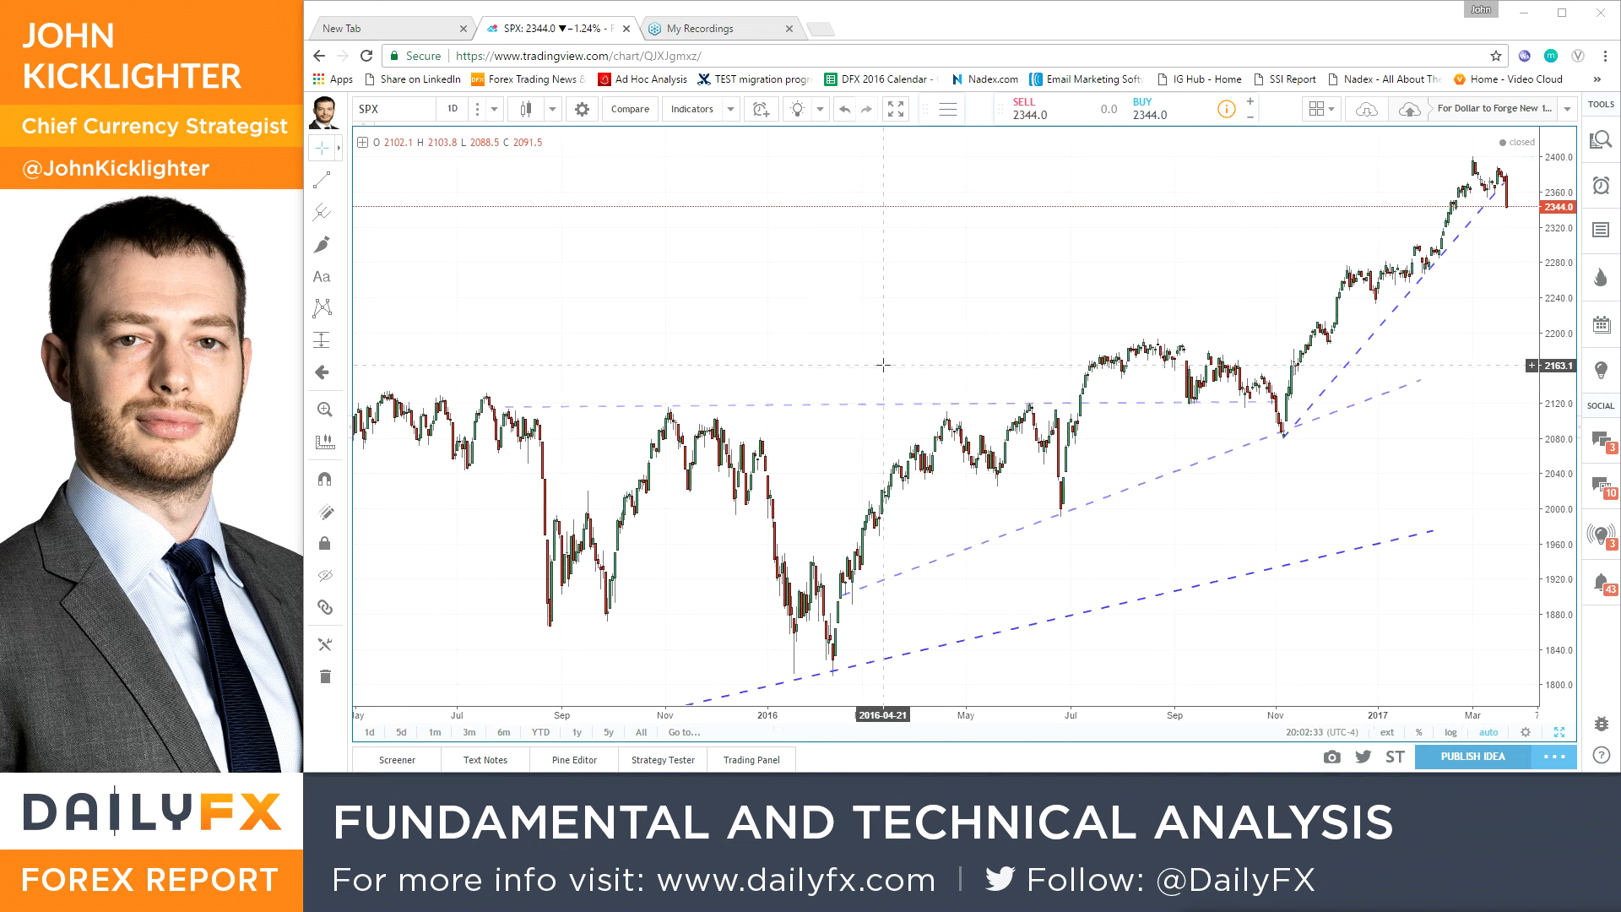
{"action": "scroll", "coordinate": [884, 365], "scroll_direction": "up", "scroll_amount": 3}
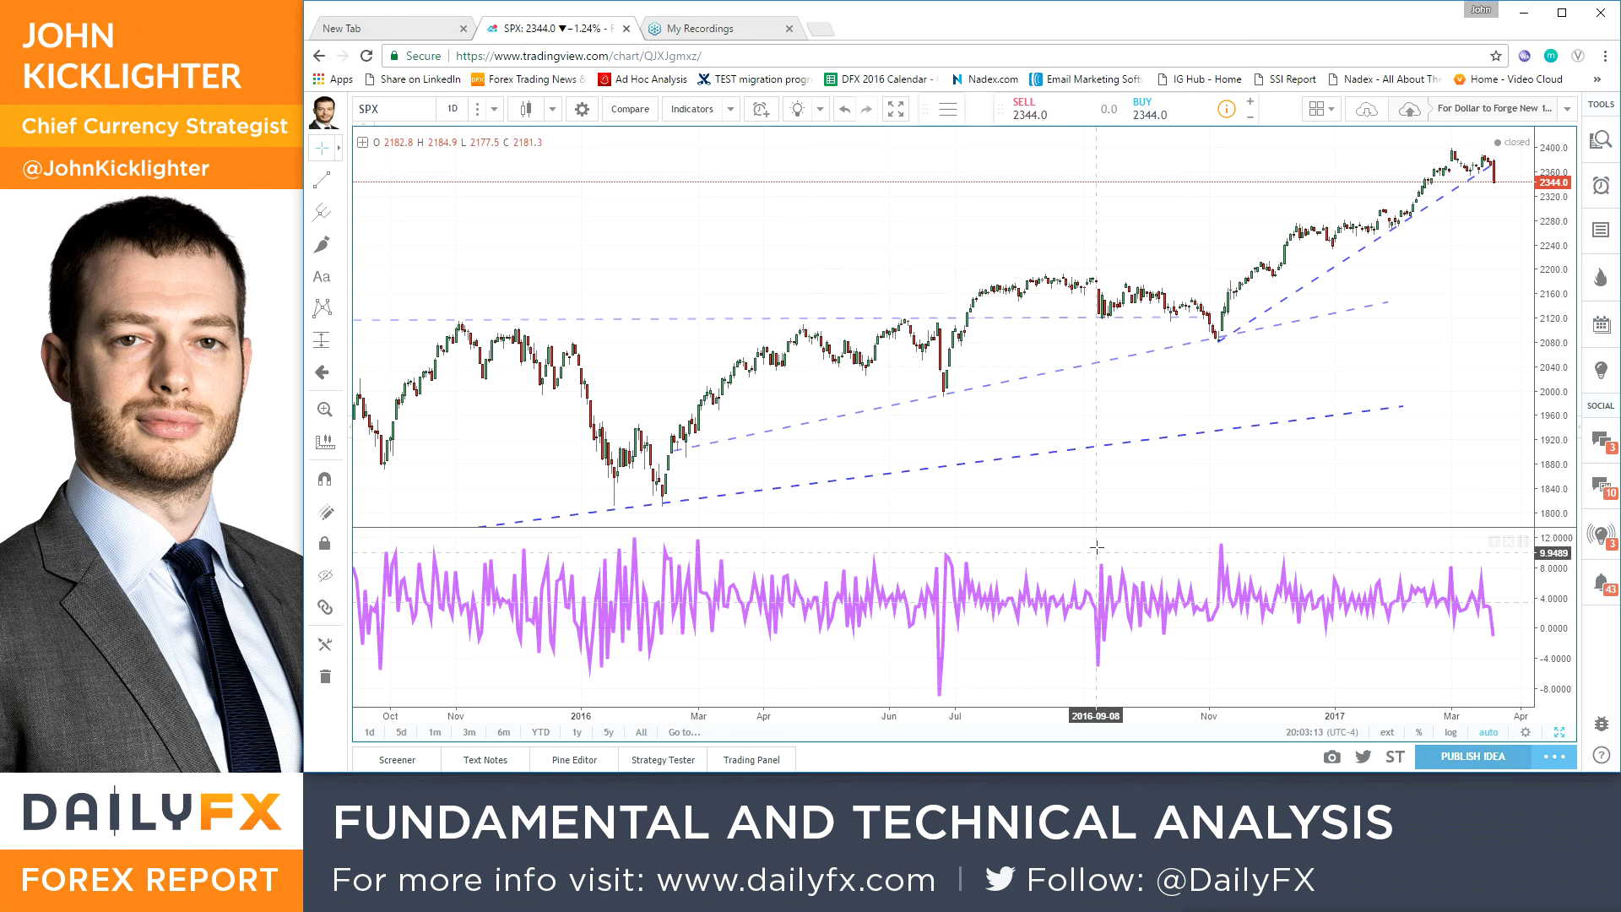
{"action": "left_click_drag", "start_coordinate": [1094, 529], "coordinate": [1095, 243]}
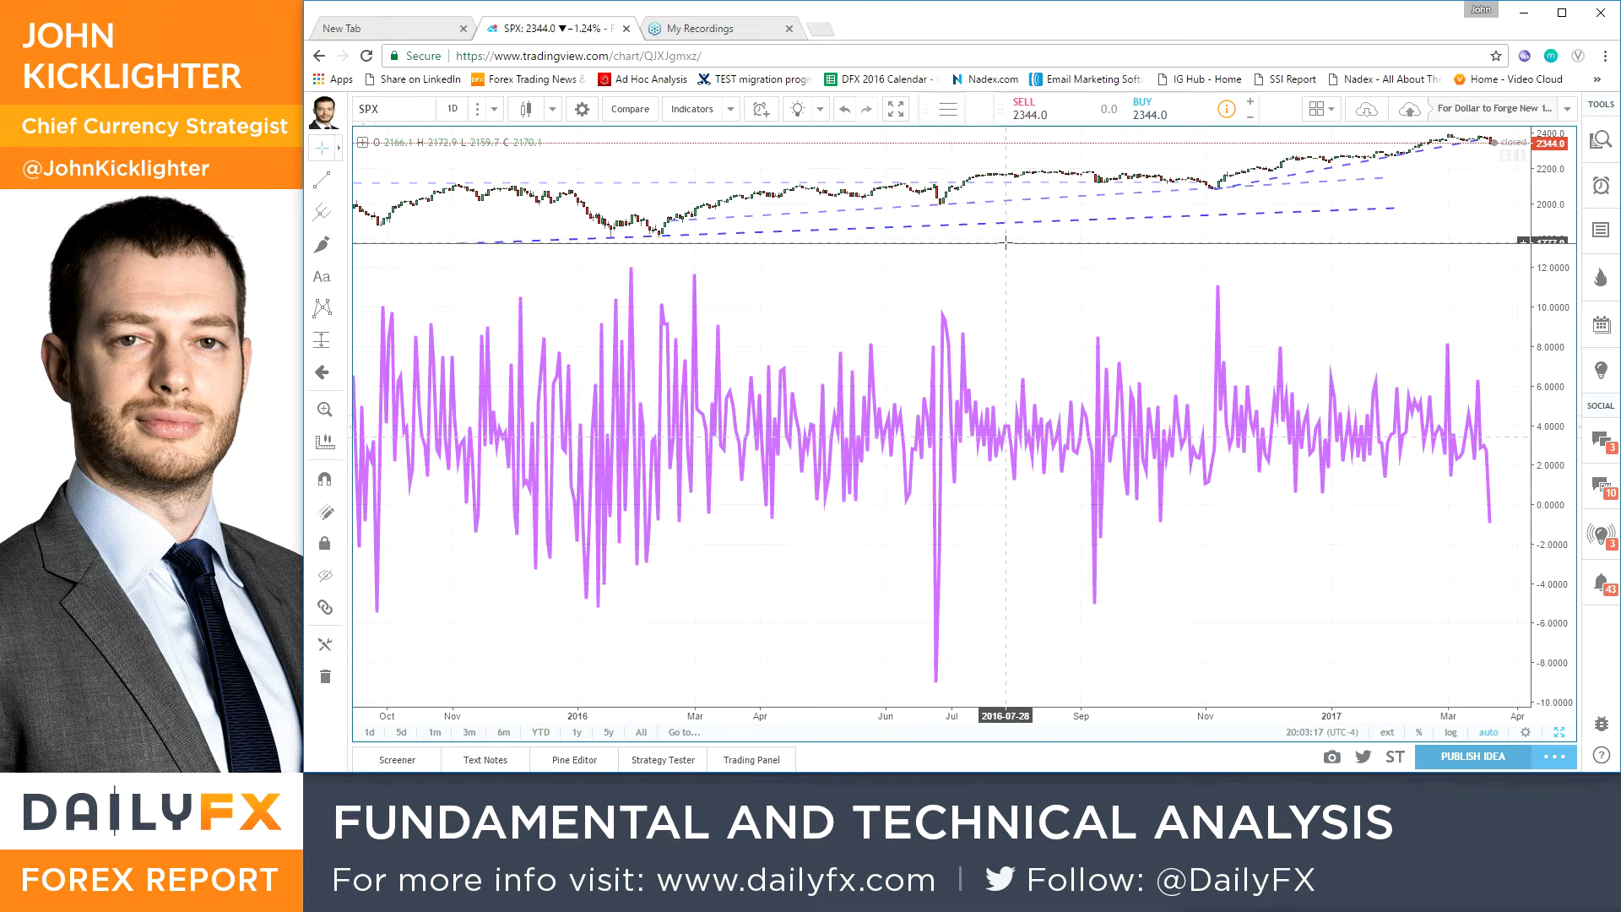
{"action": "left_click_drag", "start_coordinate": [1004, 244], "coordinate": [1010, 560]}
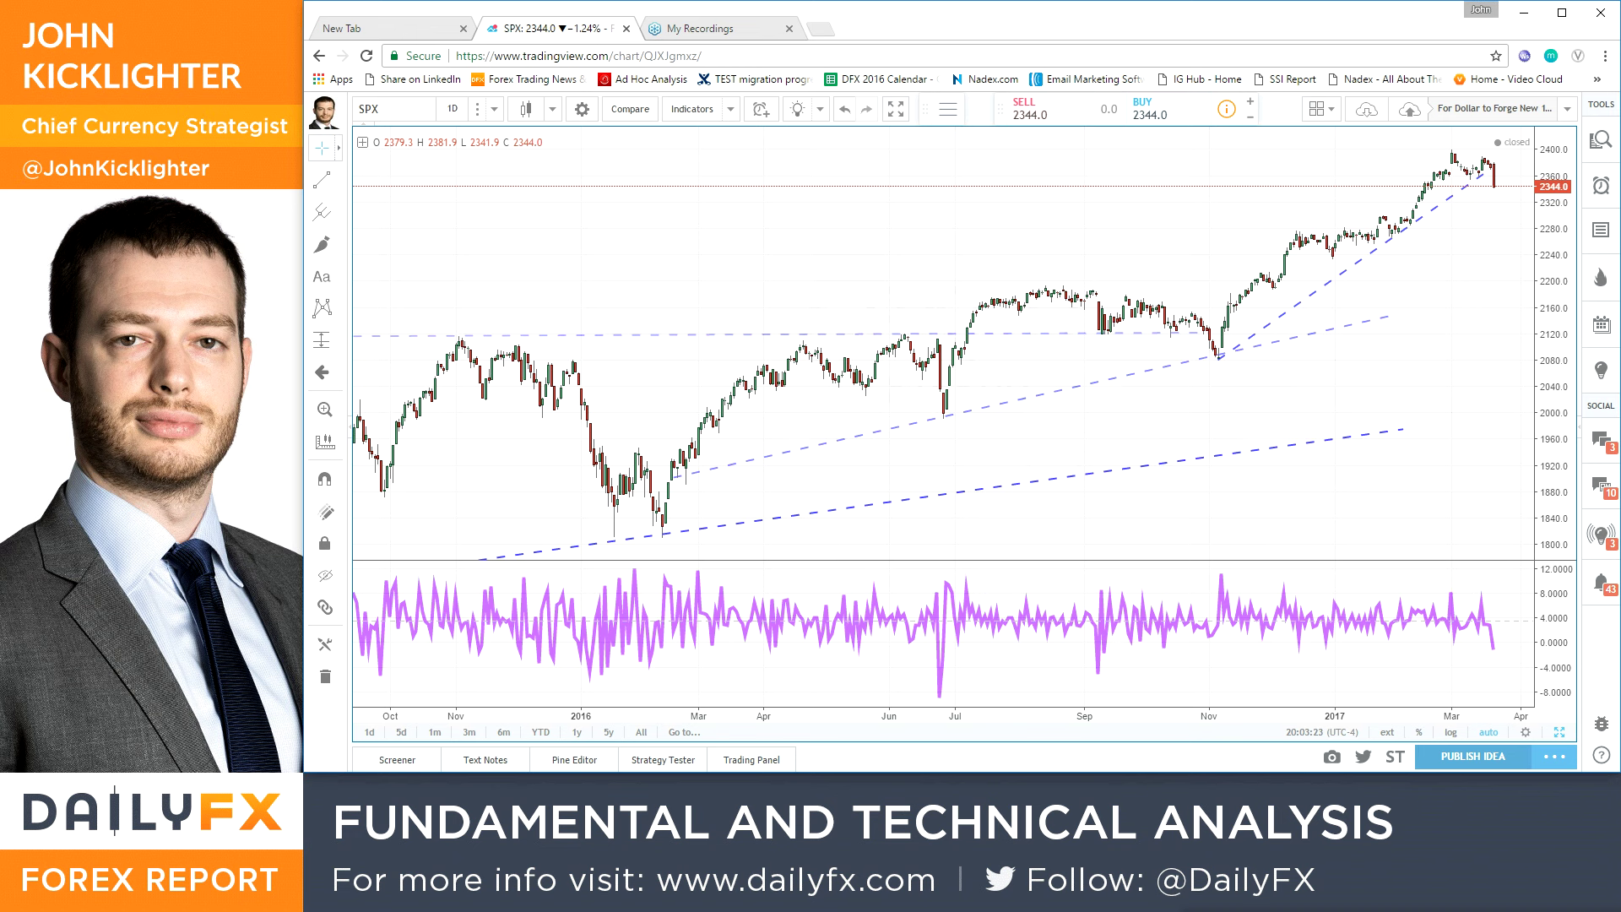
{"action": "double_click", "coordinate": [1367, 511]}
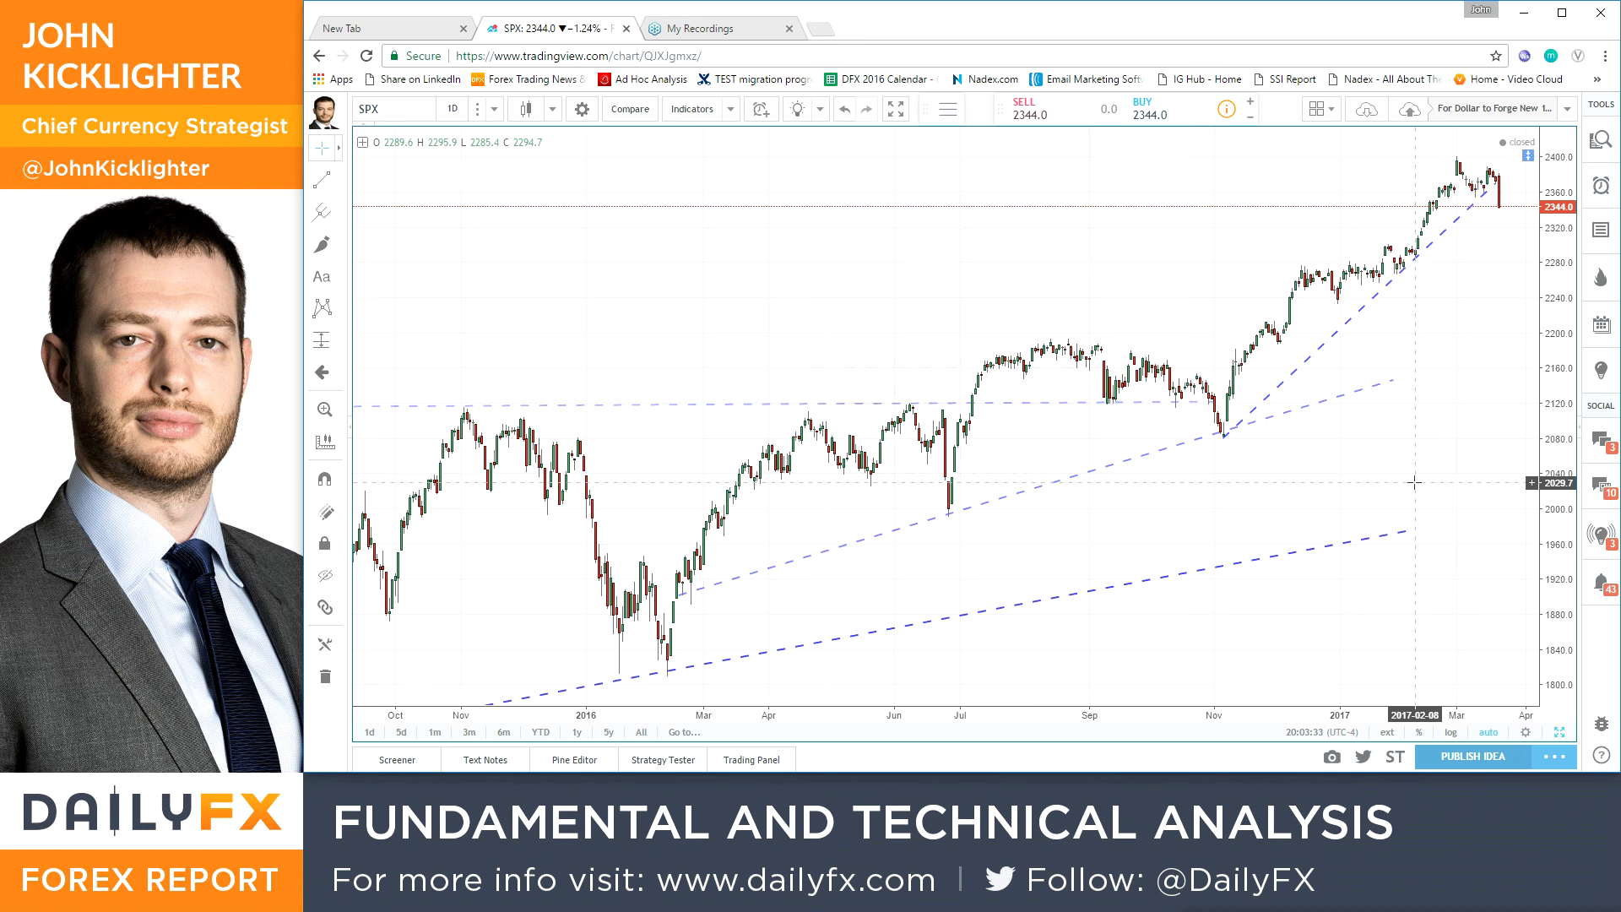
Switch the chart through EEM, HYG and DUBS in turn
{"action": "type", "text": "EEM"}
{"action": "key", "text": "Return"}
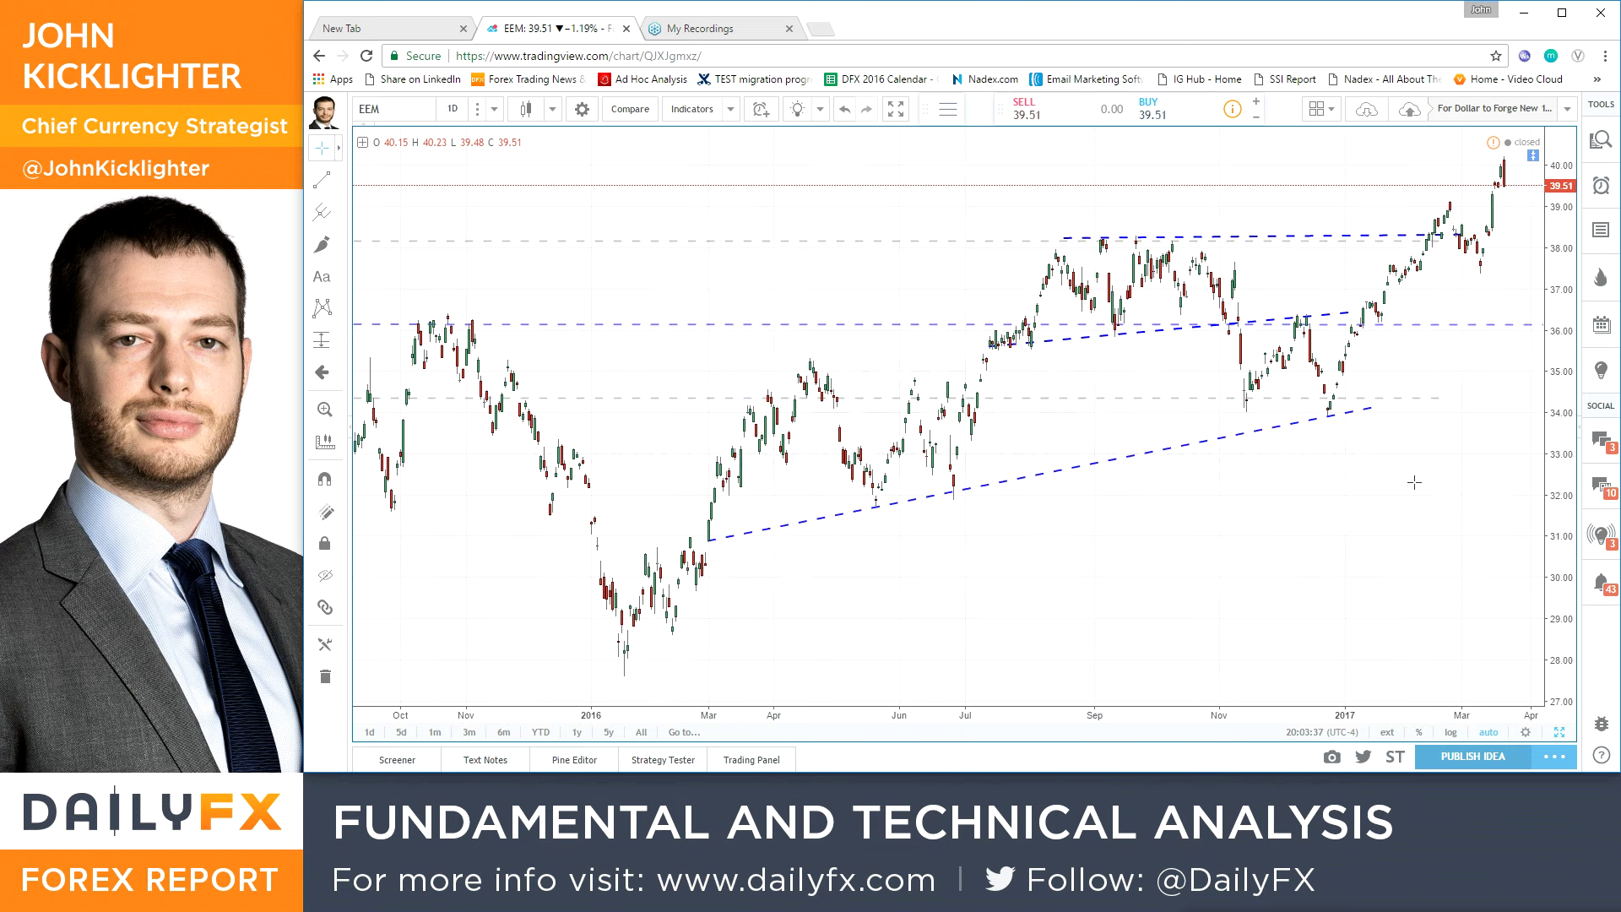
{"action": "type", "text": "HYF"}
{"action": "type", "text": "HYG"}
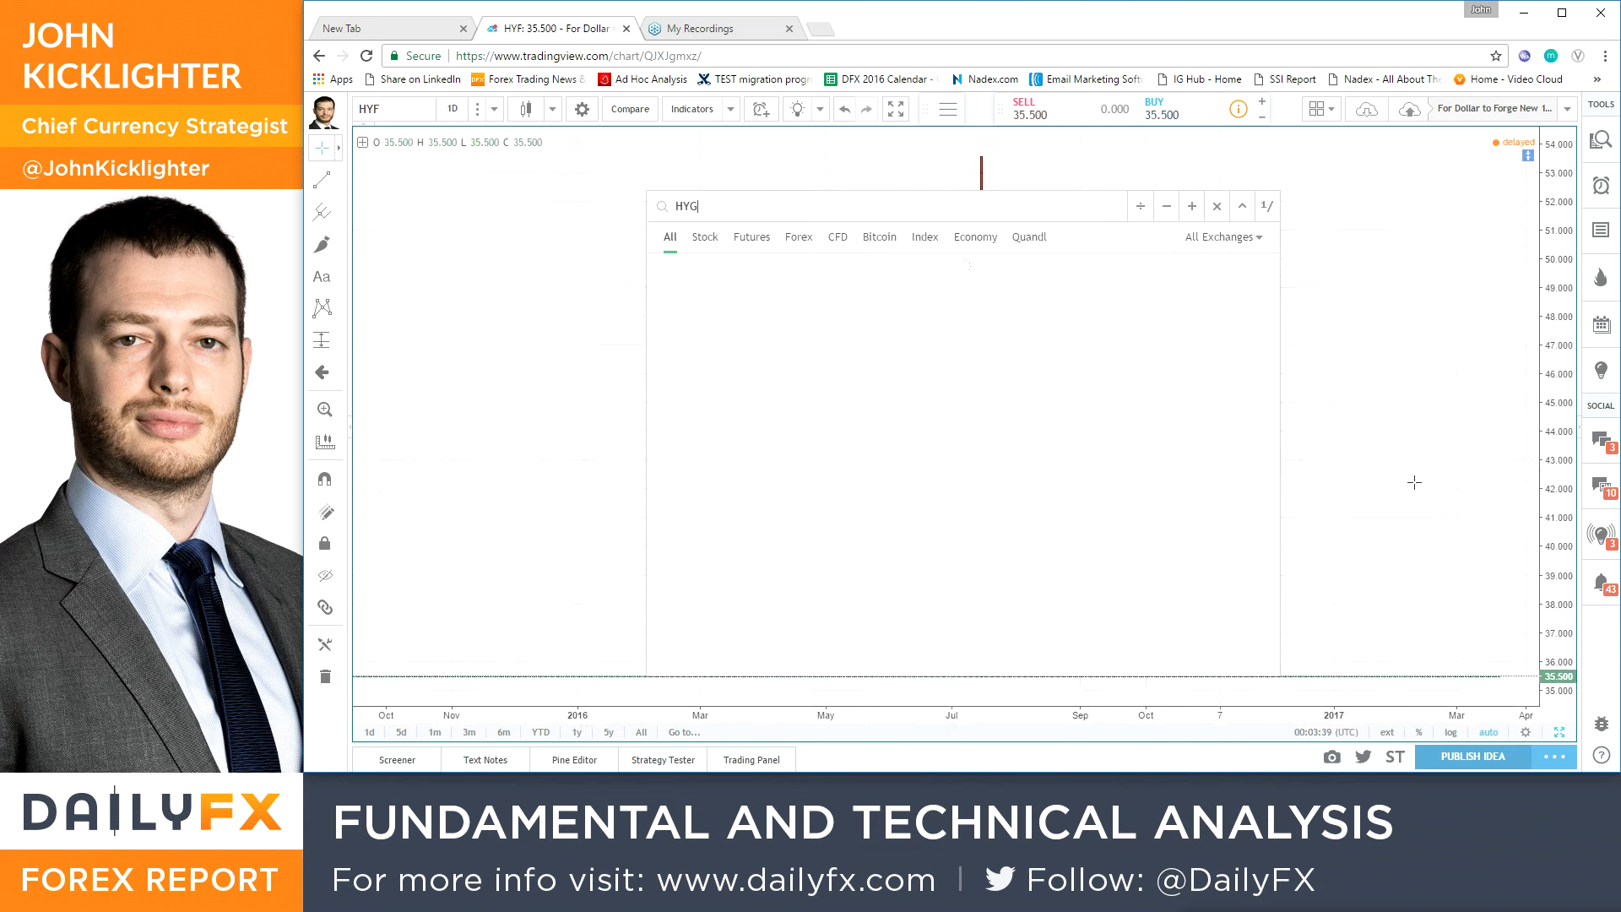
{"action": "key", "text": "Return"}
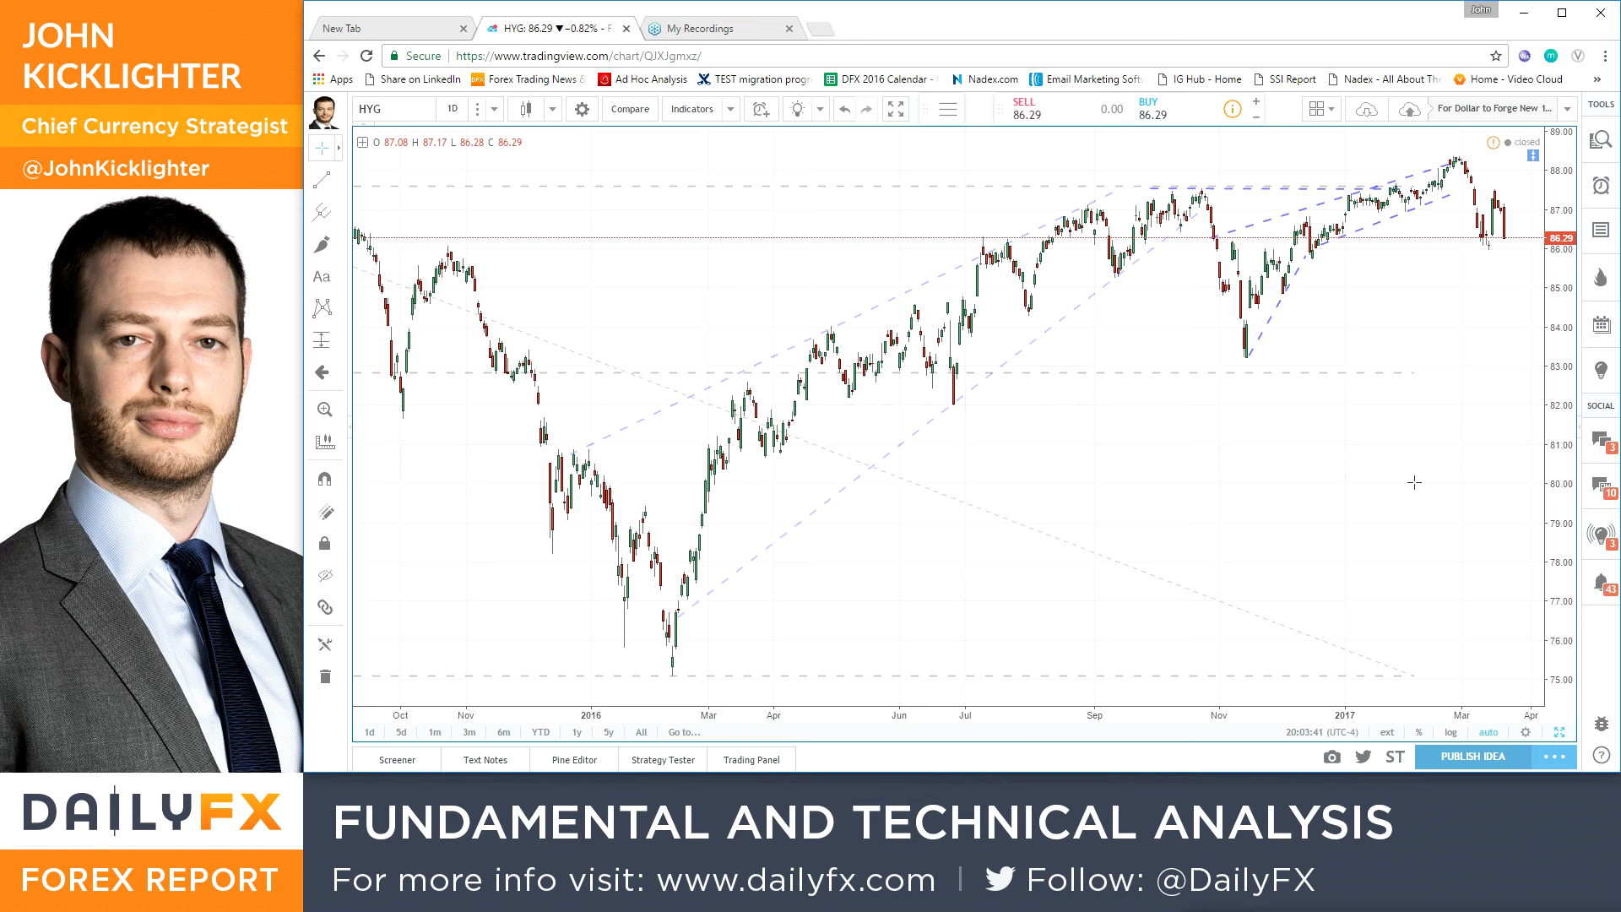
{"action": "type", "text": "DUBS"}
{"action": "key", "text": "Return"}
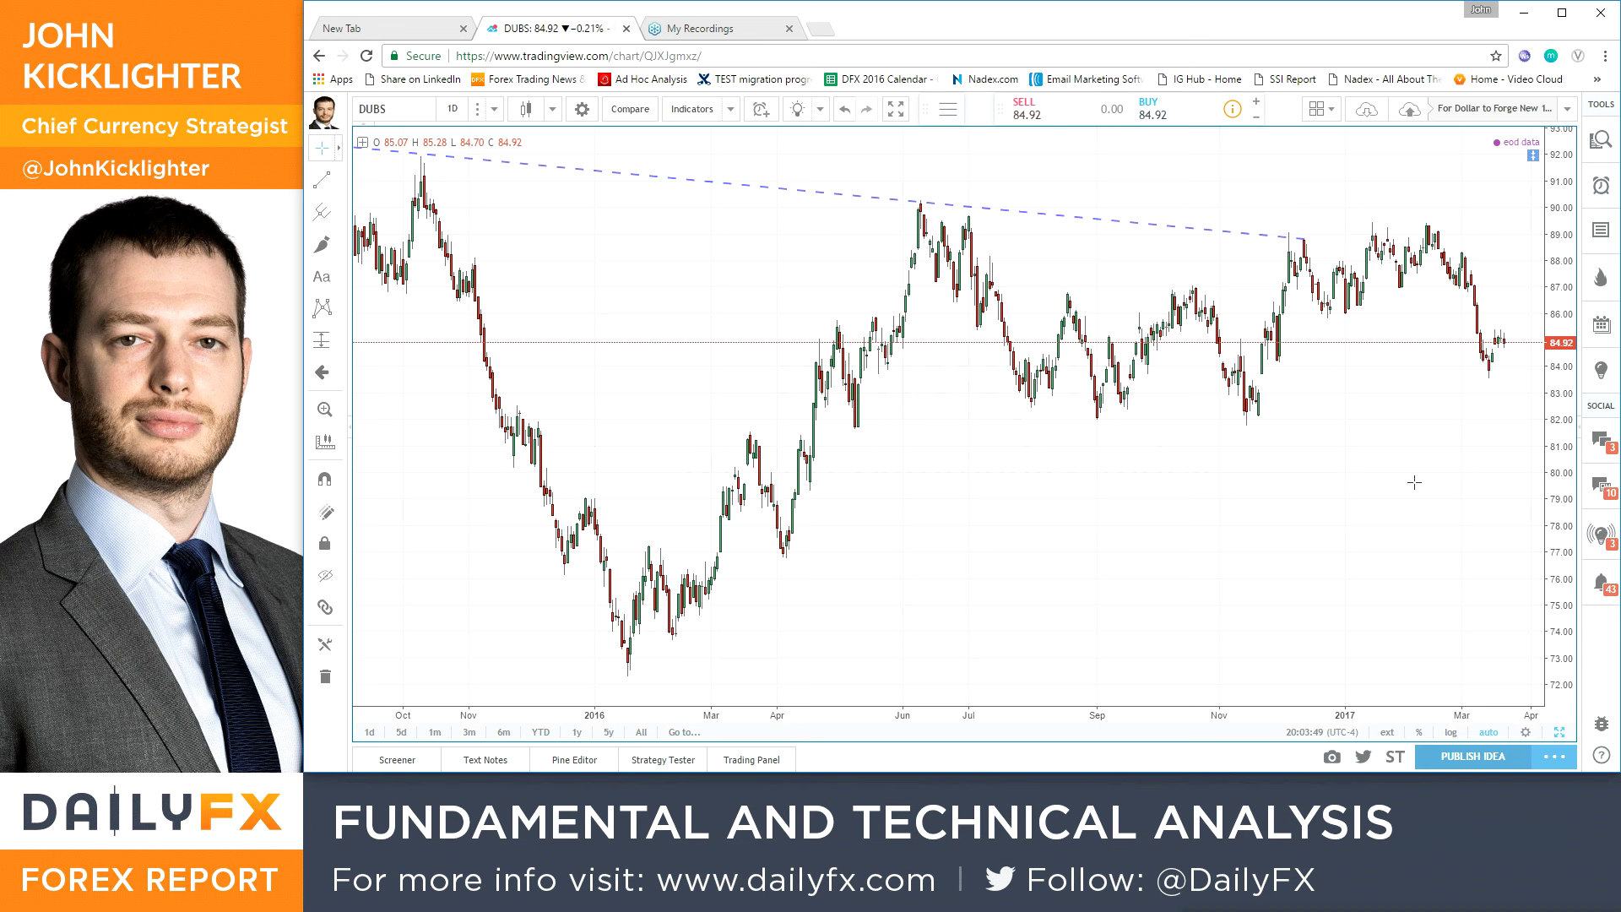
Load the USDJPY chart, then switch back to SPX
{"action": "type", "text": "USDJPY"}
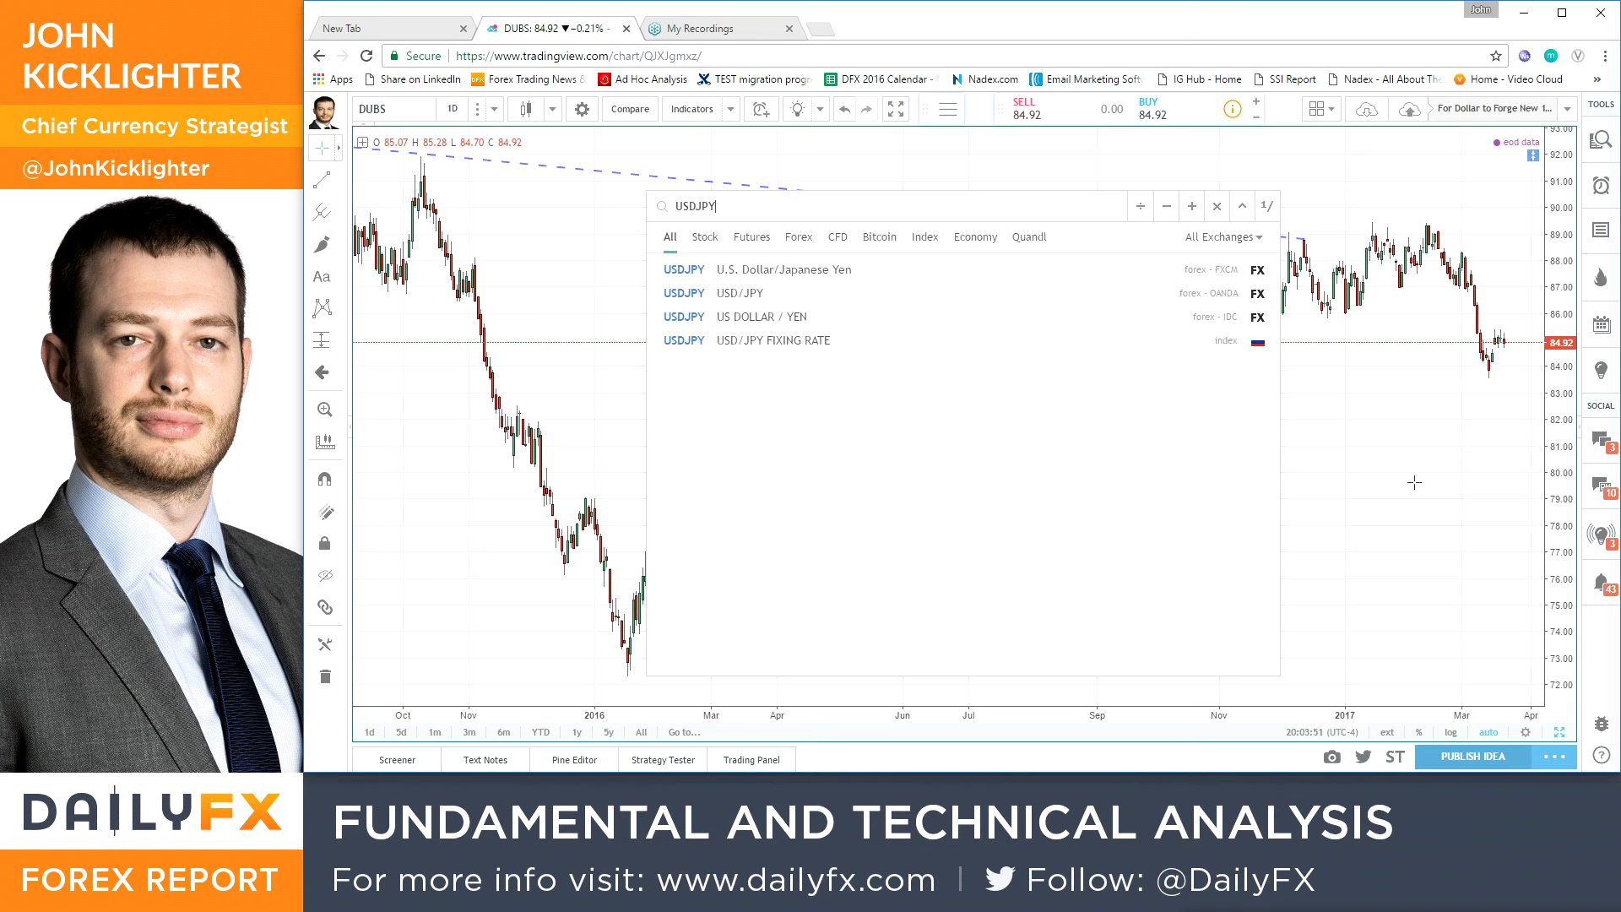
{"action": "key", "text": "Return"}
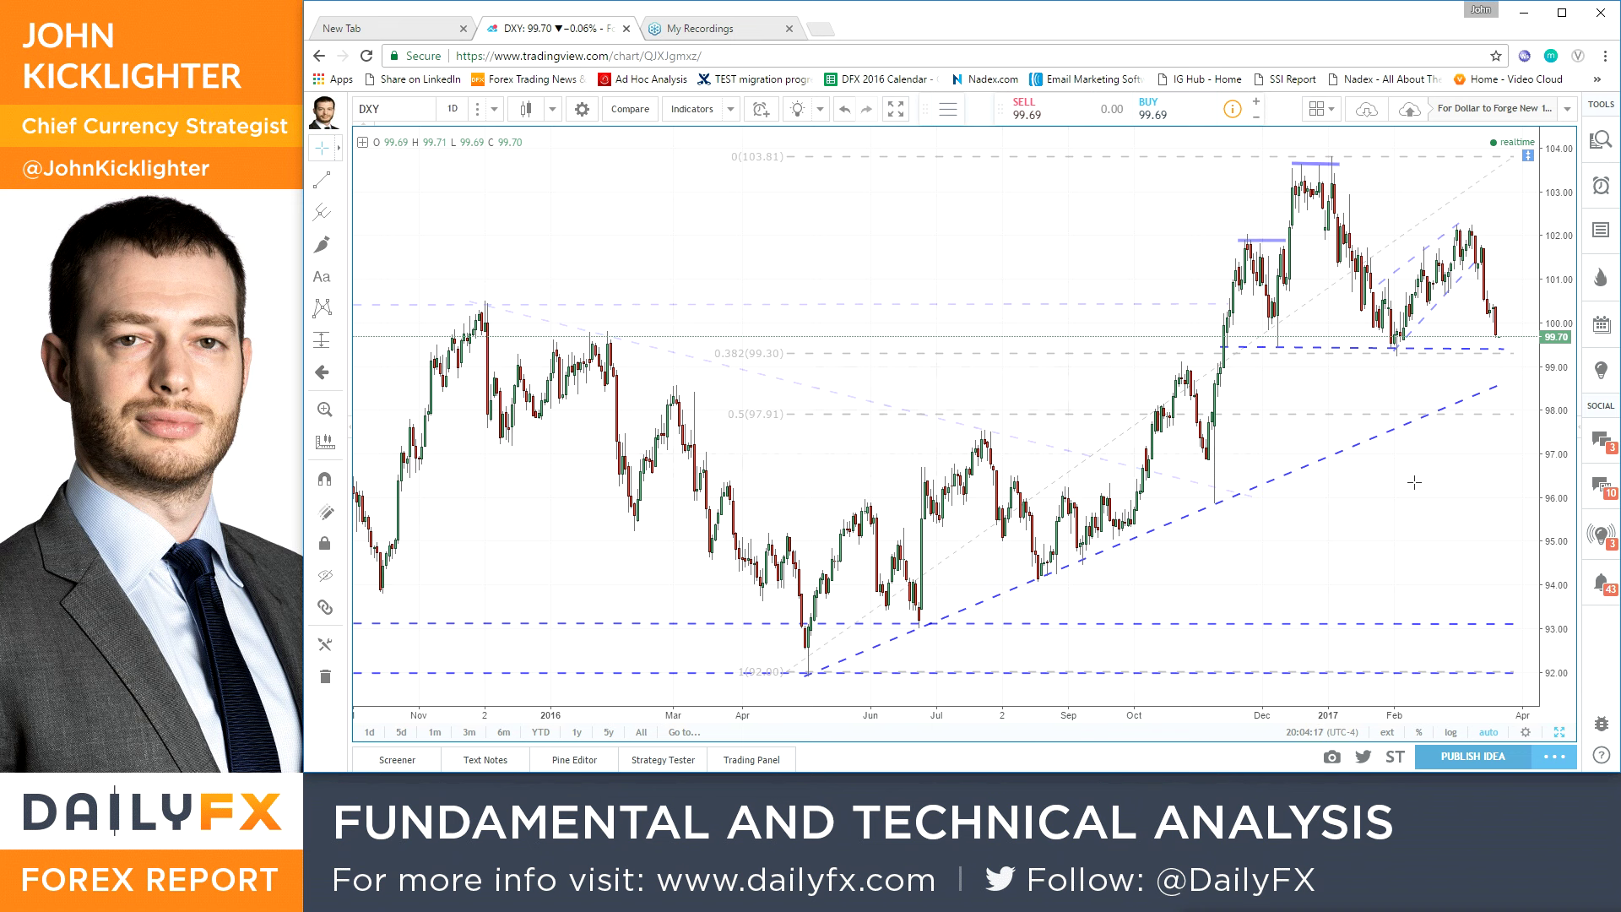
{"action": "type", "text": "SPX"}
{"action": "key", "text": "Return"}
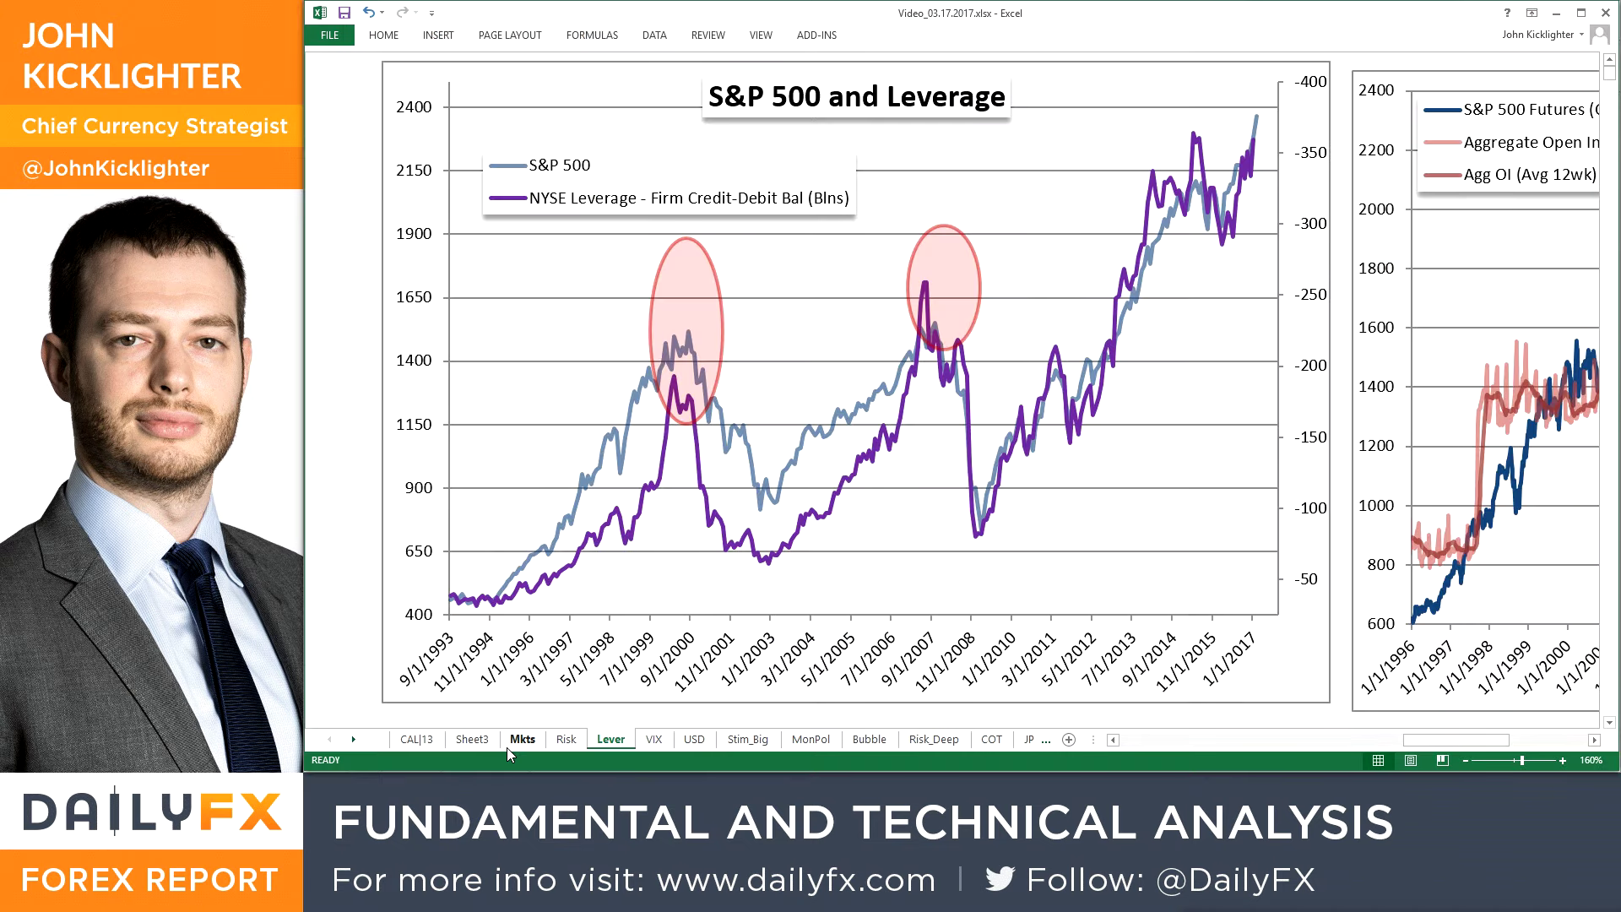
Scroll through the Mkts sheet's Market Activity and Sentiment charts, check the SPX chart, return to Excel
{"action": "left_click", "coordinate": [507, 747]}
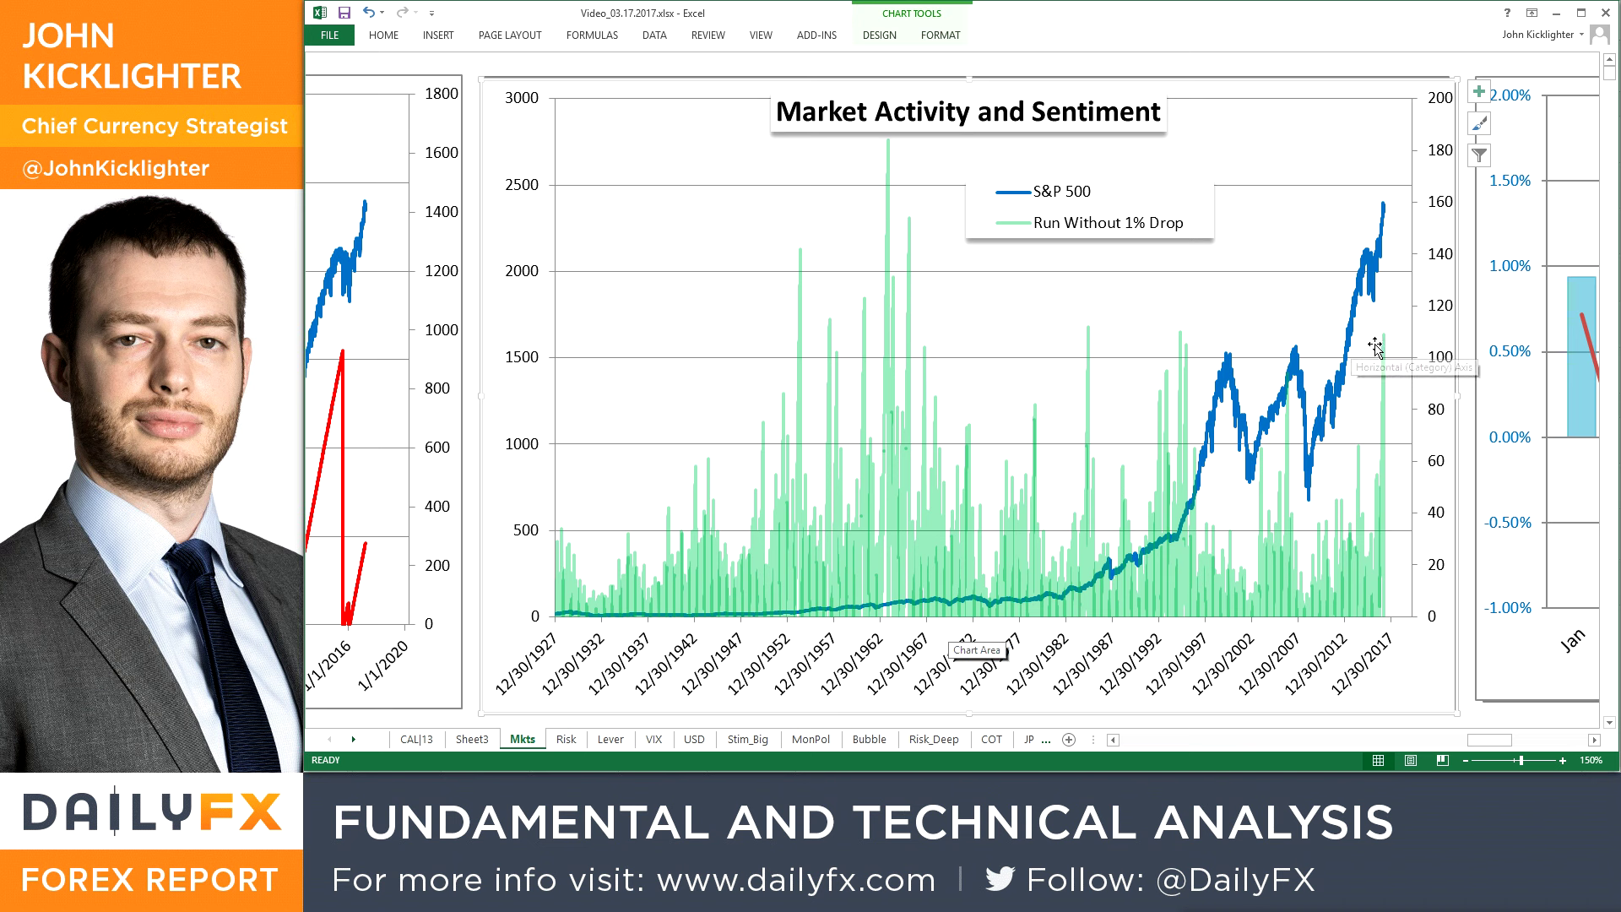
{"action": "mouse_move", "coordinate": [1385, 344]}
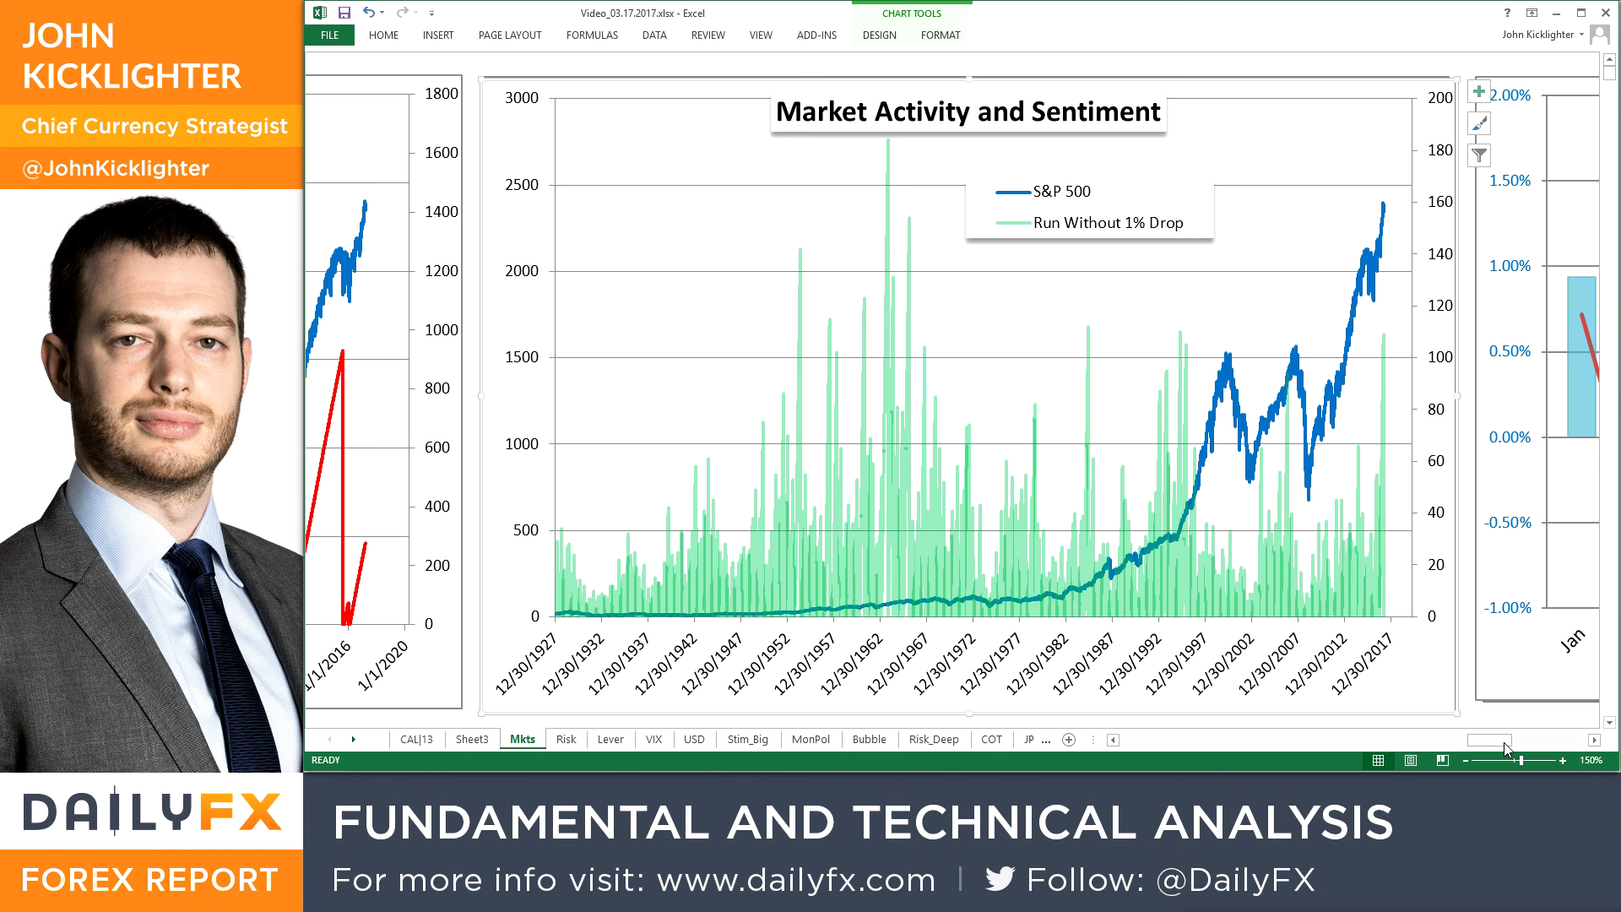
{"action": "left_click_drag", "start_coordinate": [1506, 747], "coordinate": [1472, 745]}
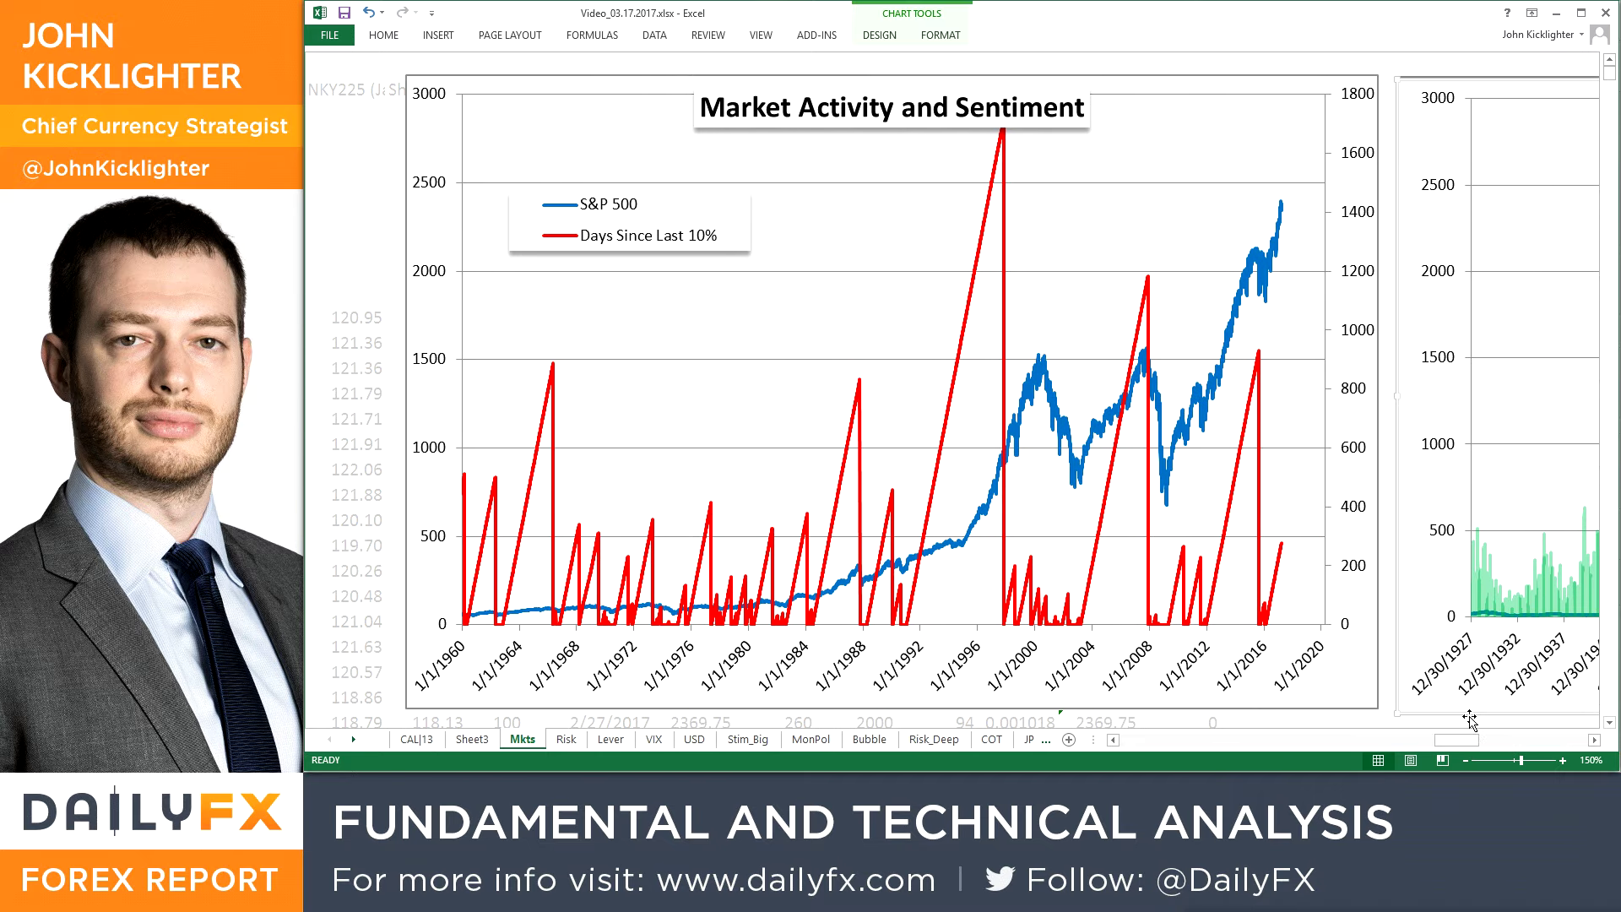
{"action": "scroll", "coordinate": [1477, 564], "scroll_direction": "down", "scroll_amount": 5}
{"action": "scroll", "coordinate": [1476, 547], "scroll_direction": "down", "scroll_amount": 4}
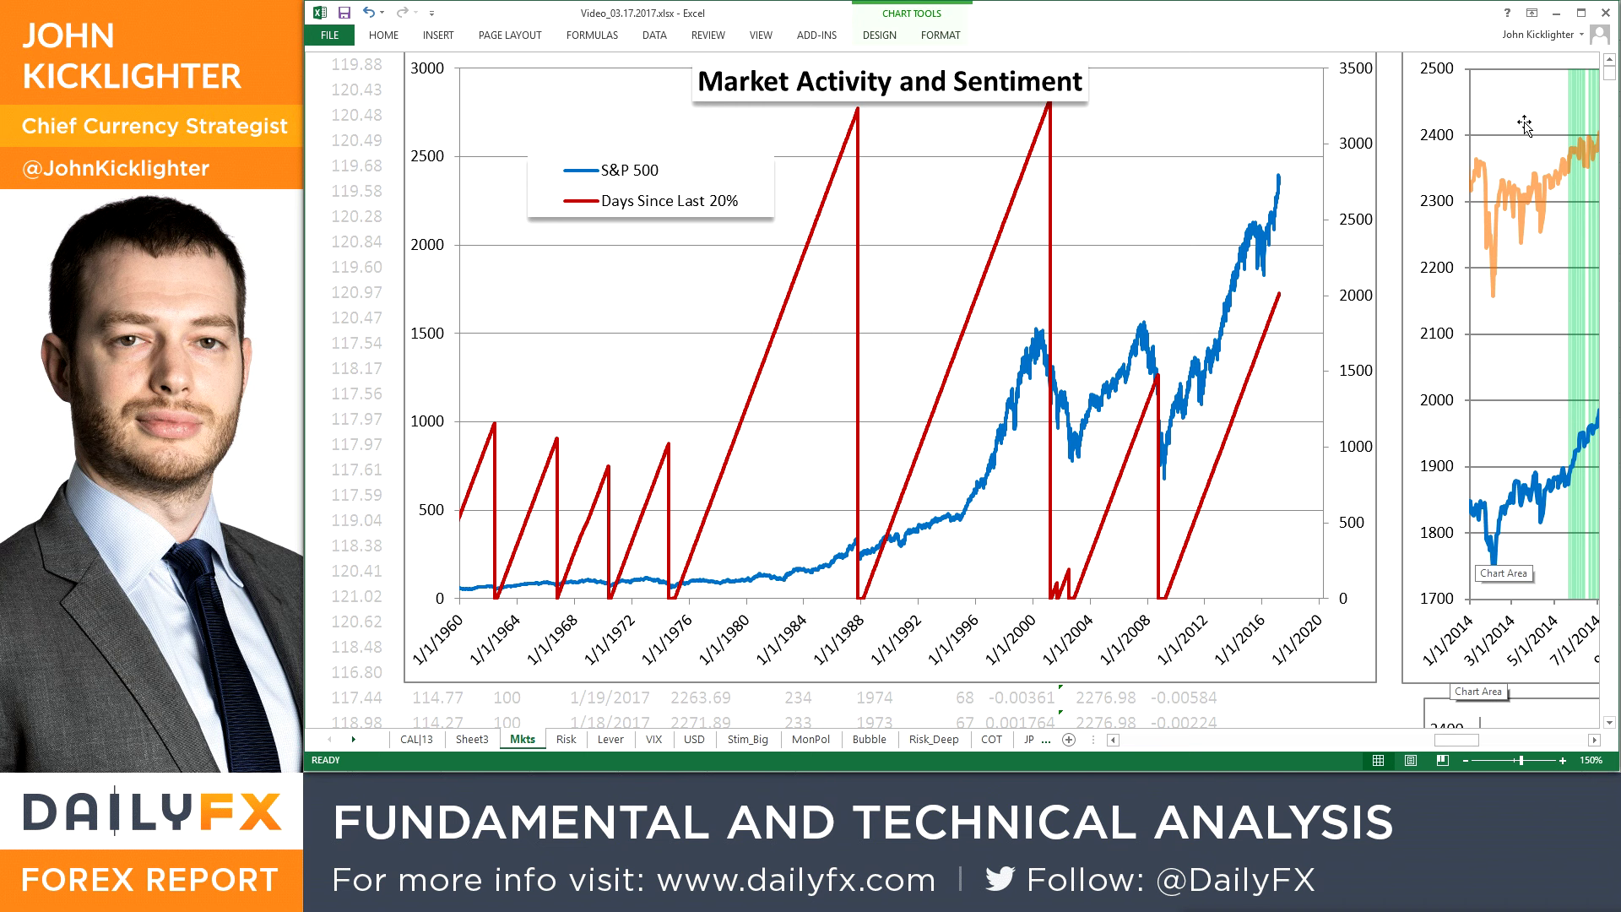
{"action": "left_click", "coordinate": [1609, 64]}
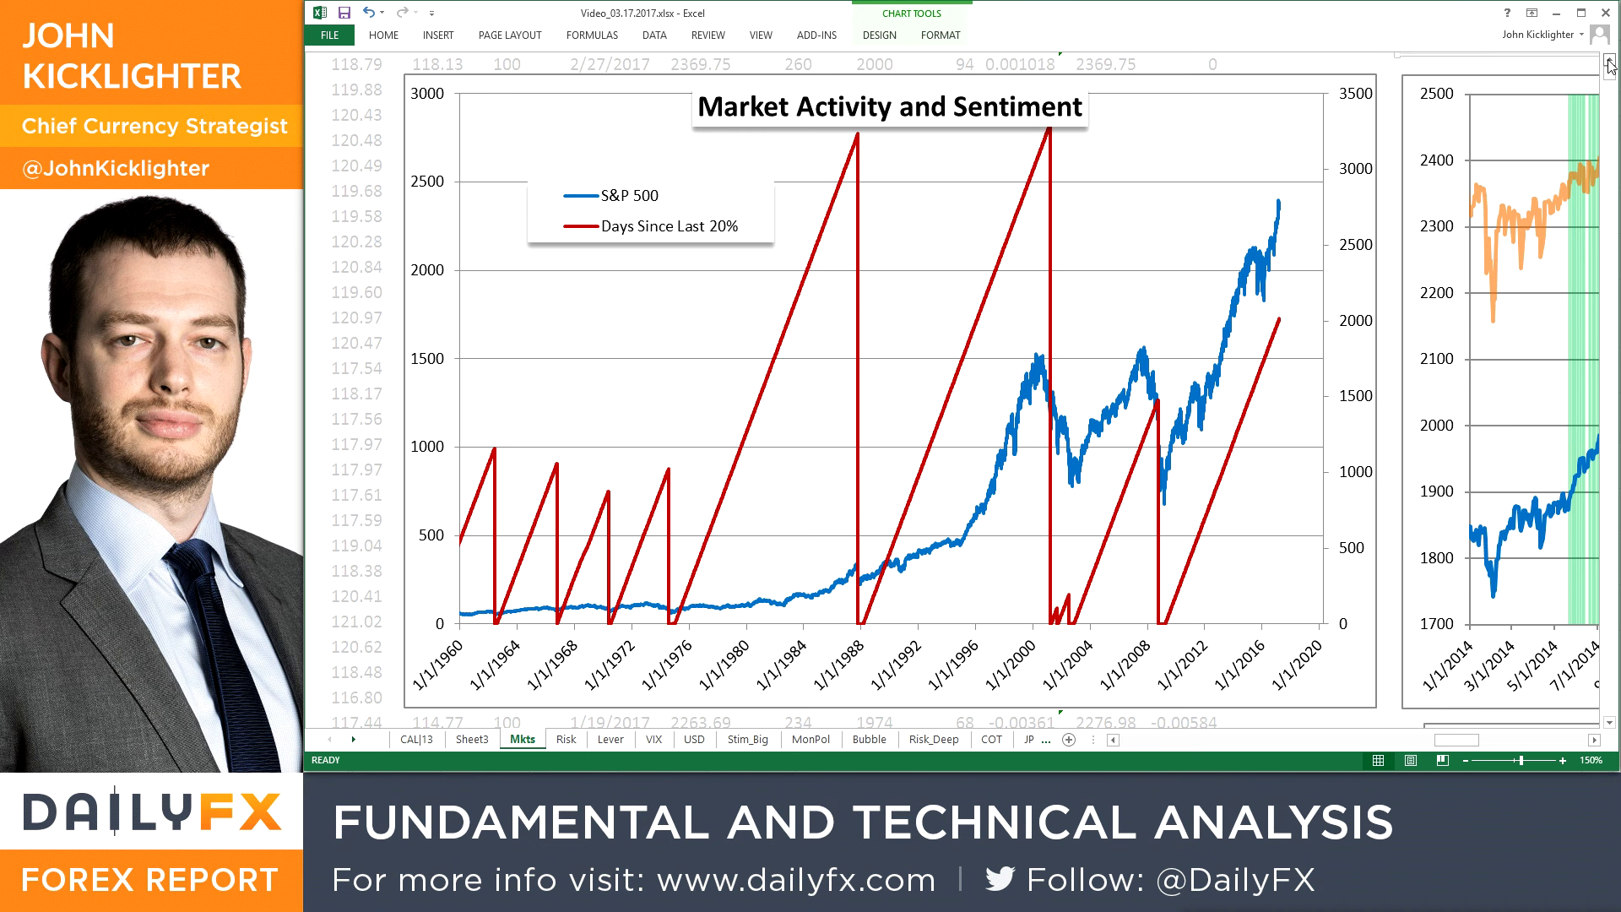
{"action": "key", "text": "alt+Tab"}
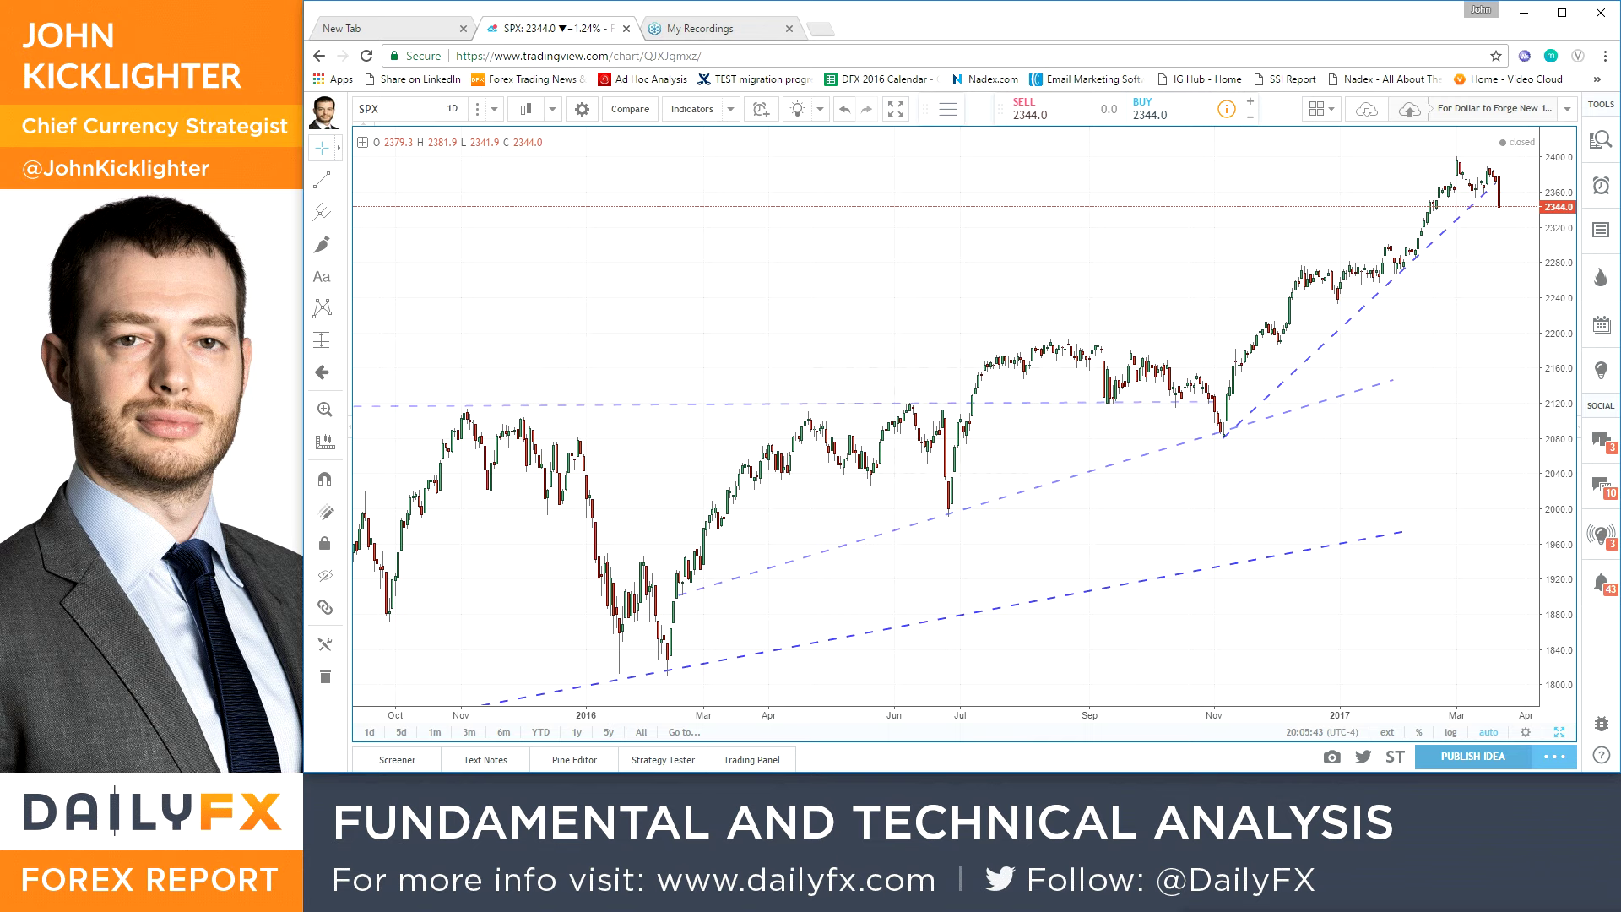
{"action": "key", "text": "alt+Tab"}
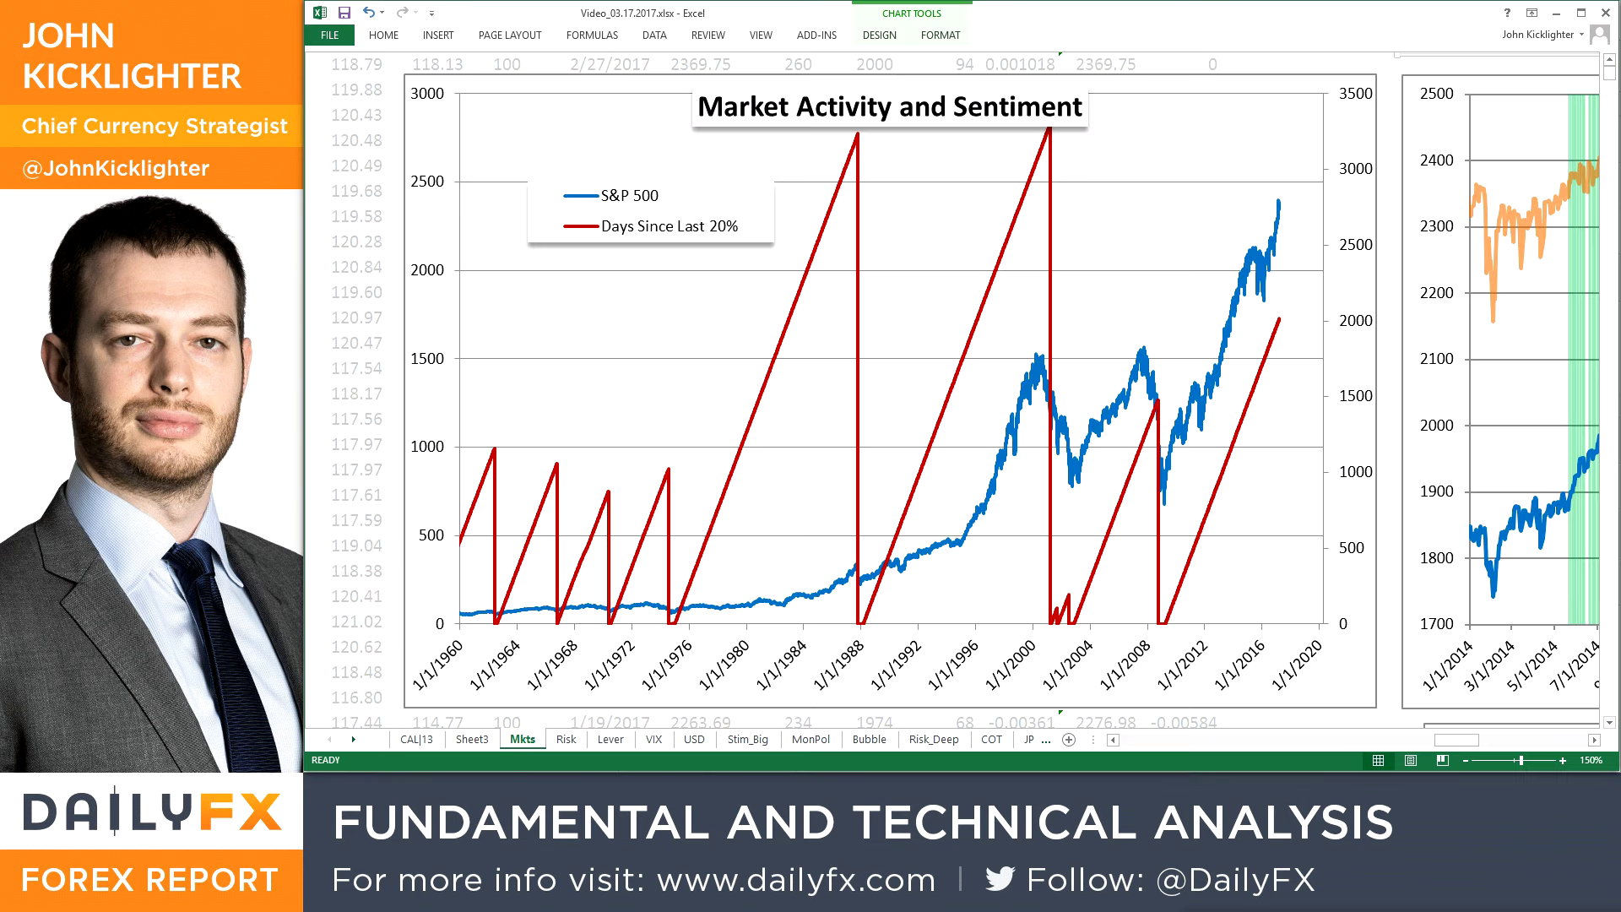
{"action": "left_click", "coordinate": [566, 740]}
{"action": "scroll", "coordinate": [815, 407], "scroll_direction": "up", "scroll_amount": 9}
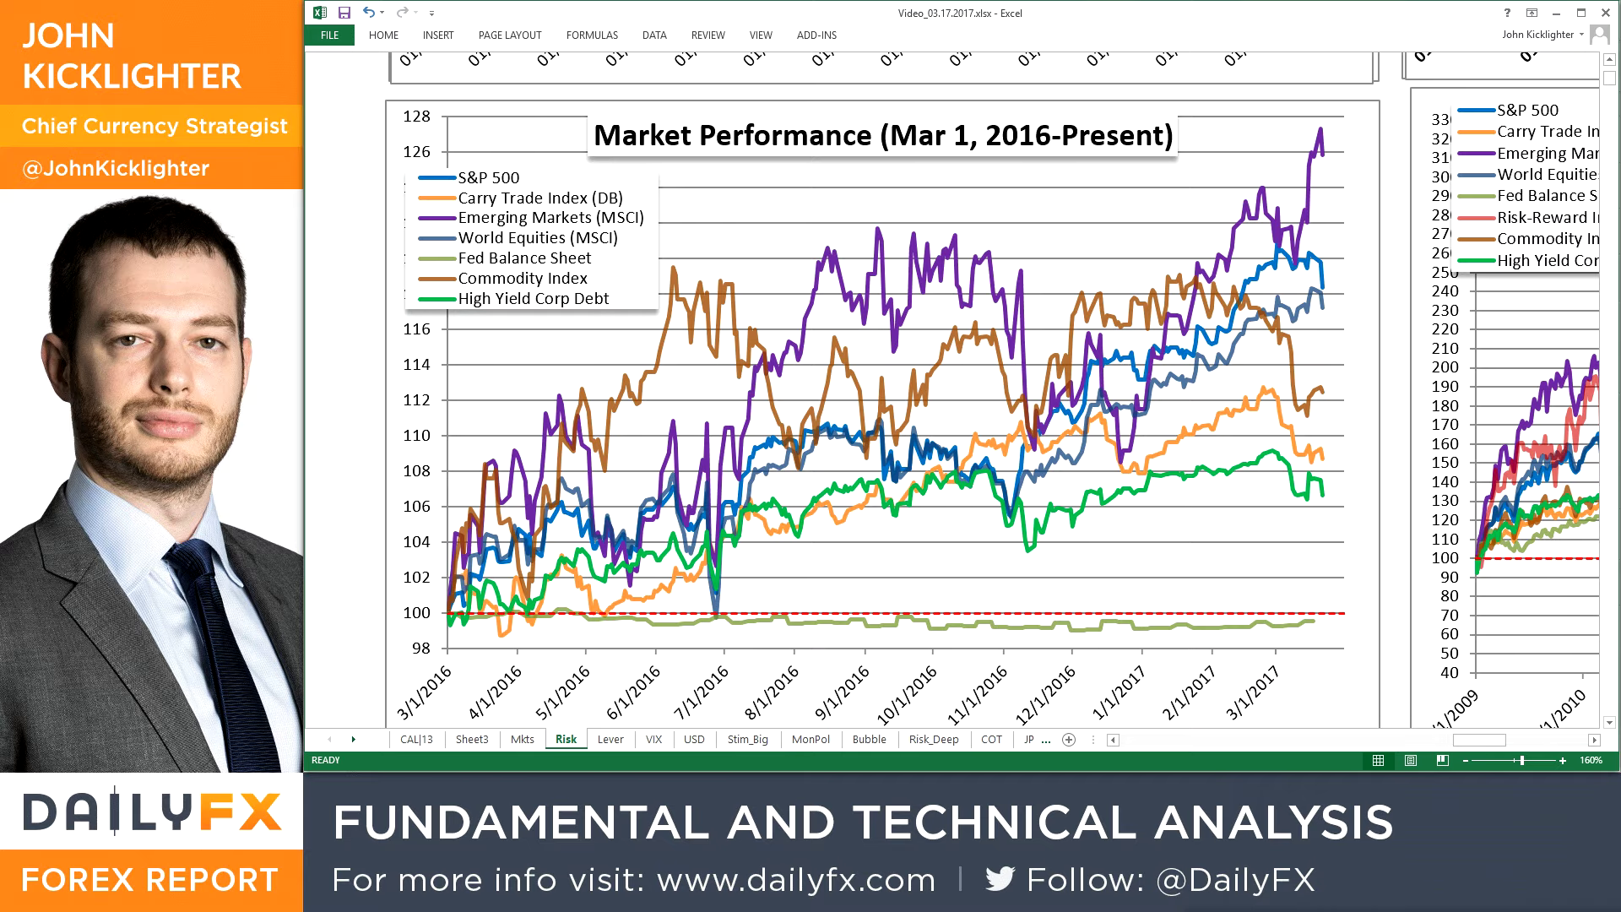
{"action": "left_click", "coordinate": [1609, 725]}
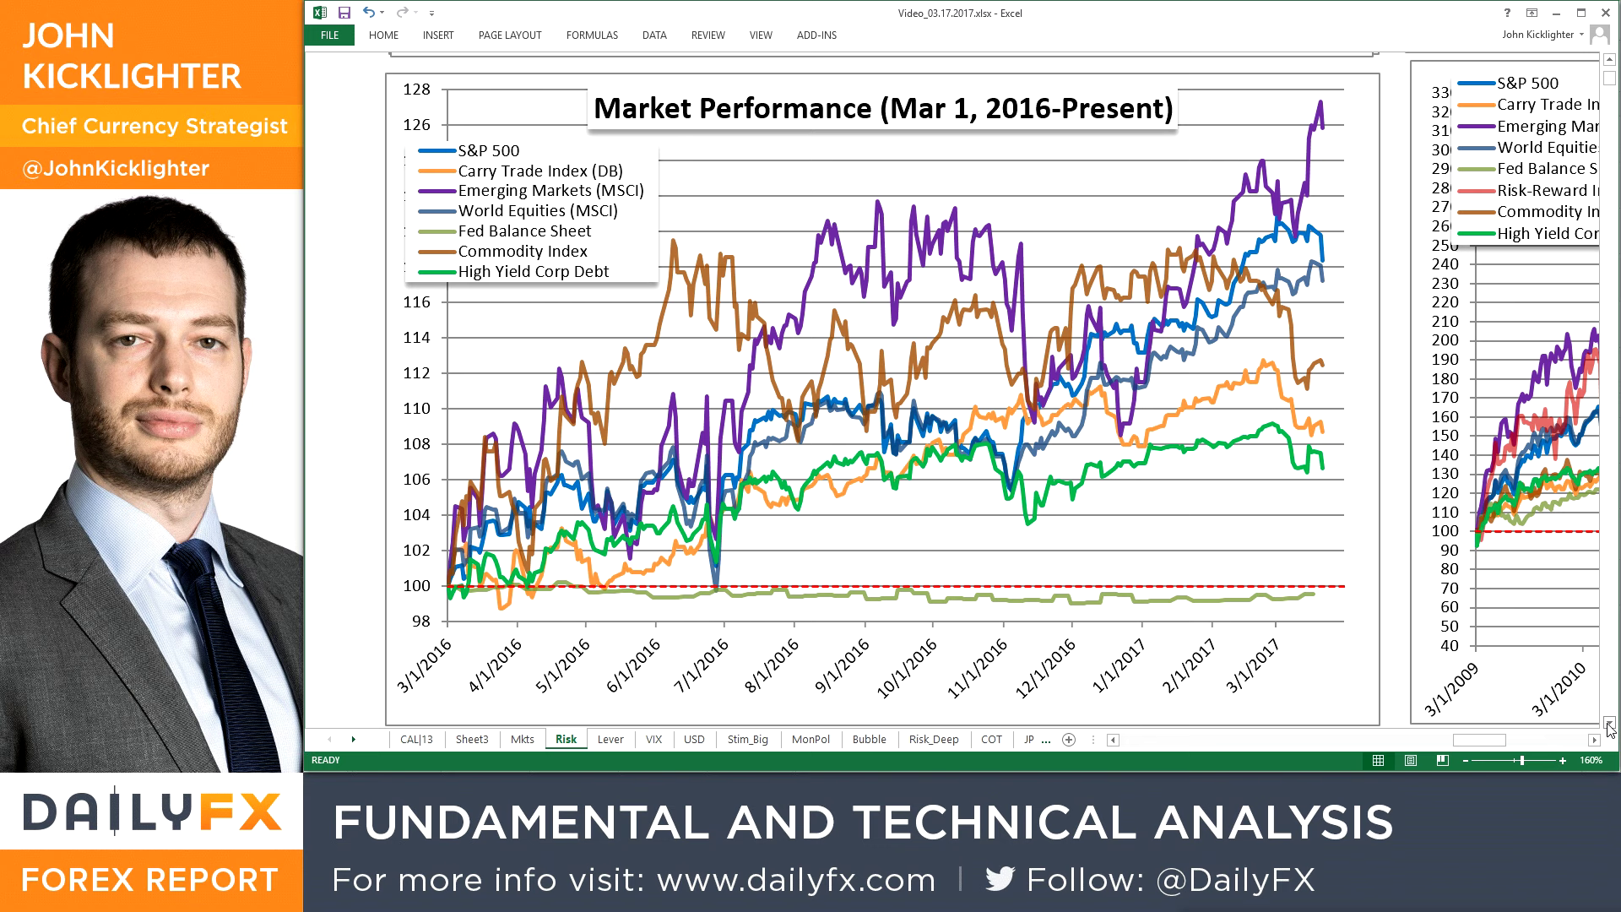
{"action": "key", "text": "alt+Tab"}
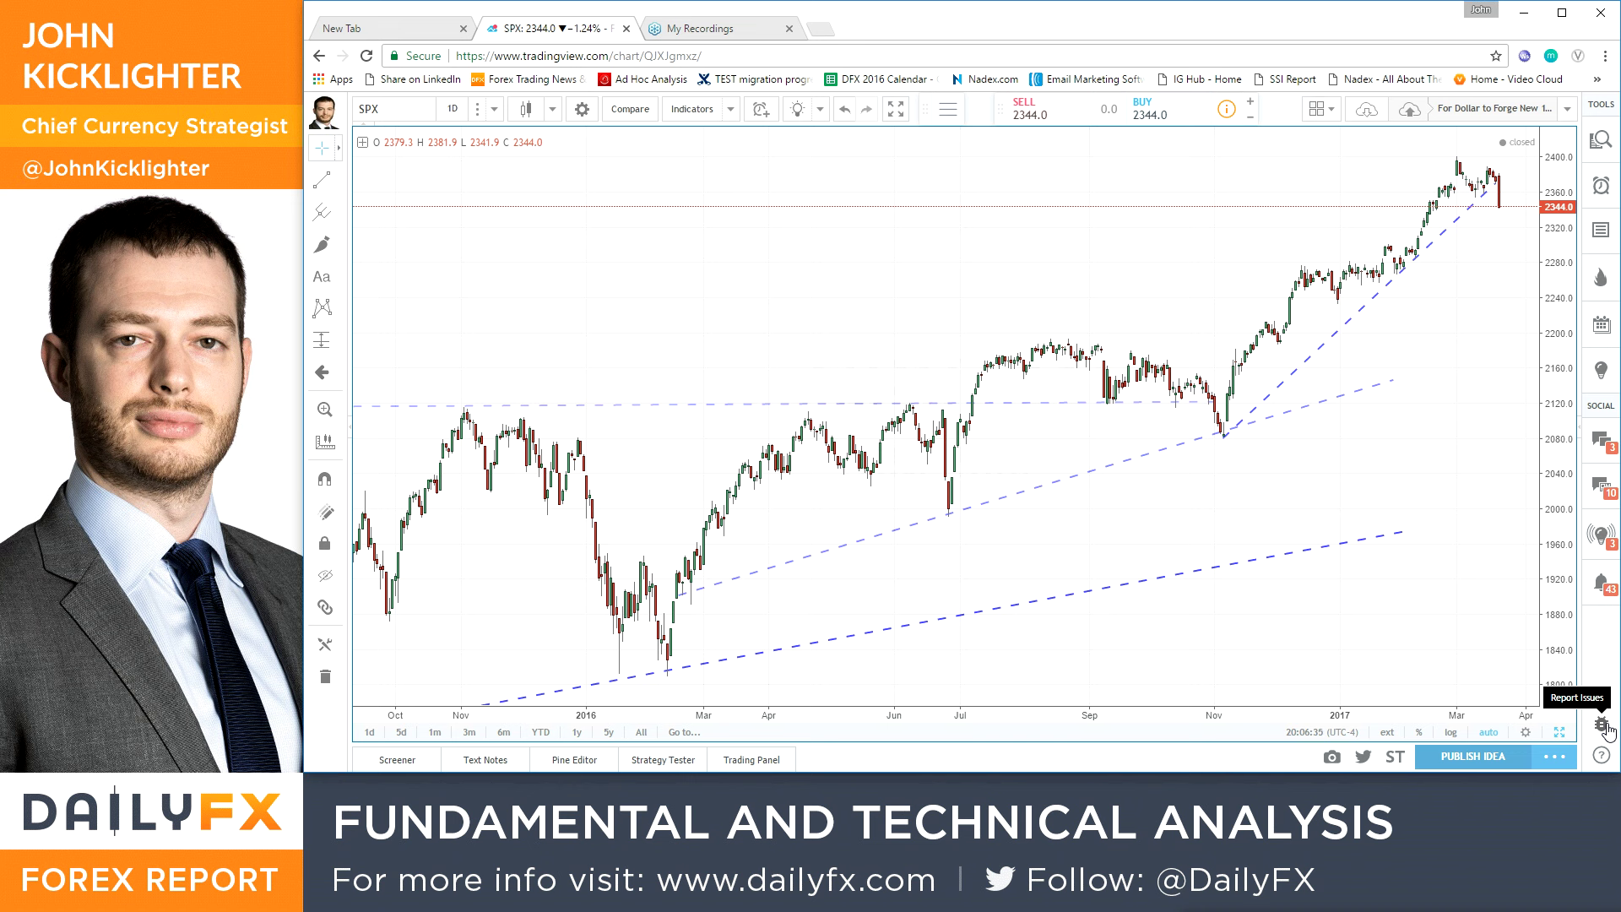
Load the AUDUSD daily chart and zoom in to around December 2015
{"action": "type", "text": "AUDUSD"}
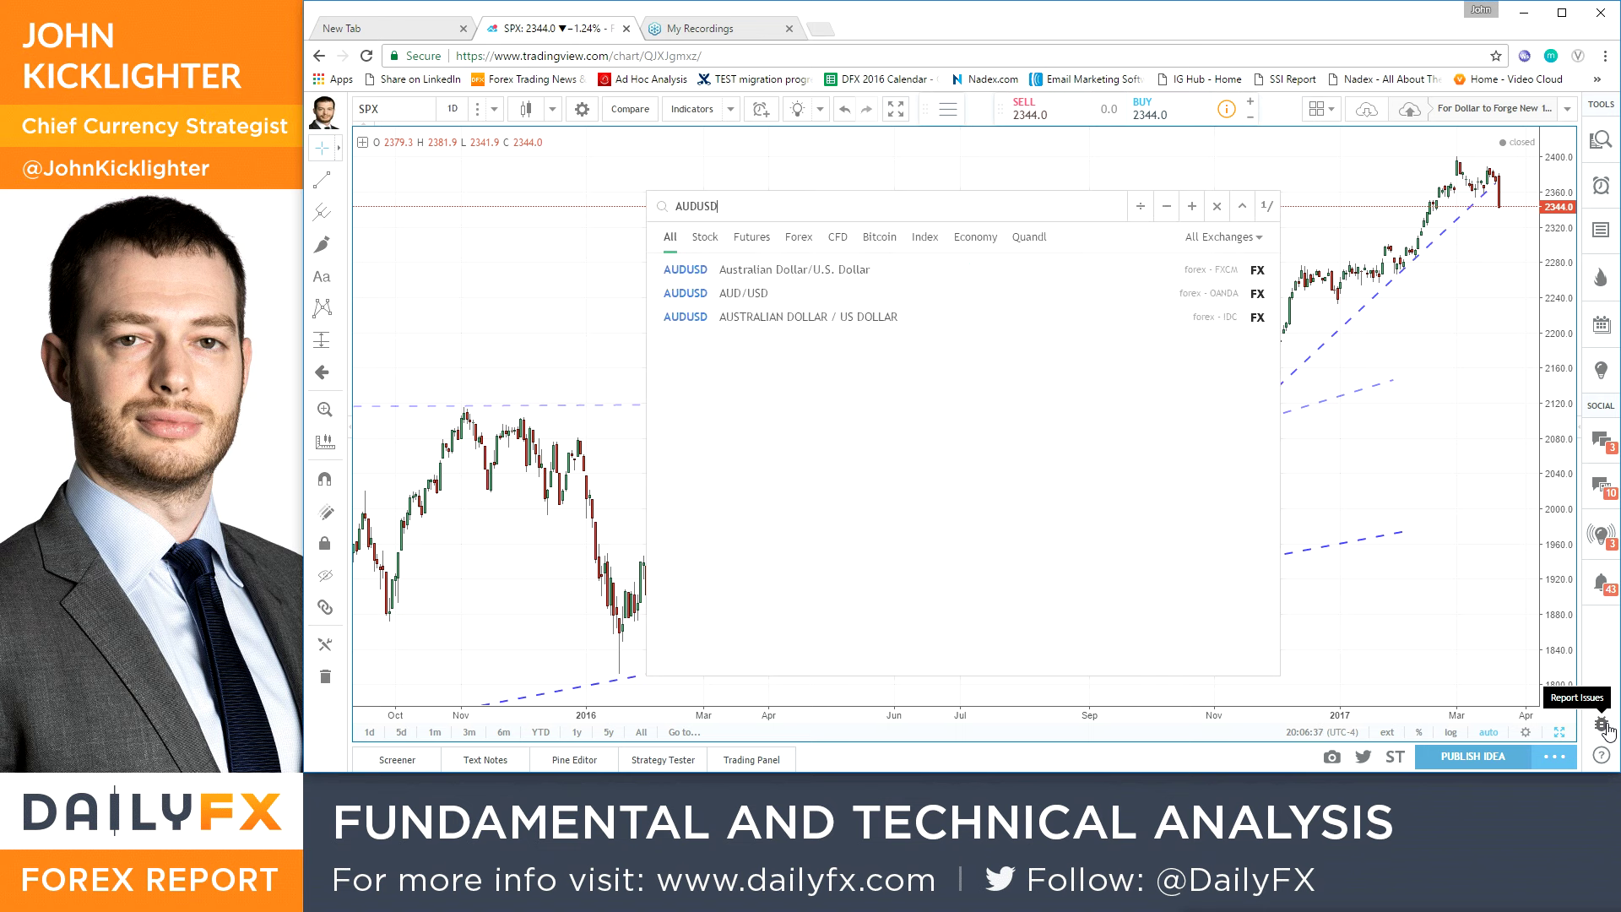
{"action": "key", "text": "Return"}
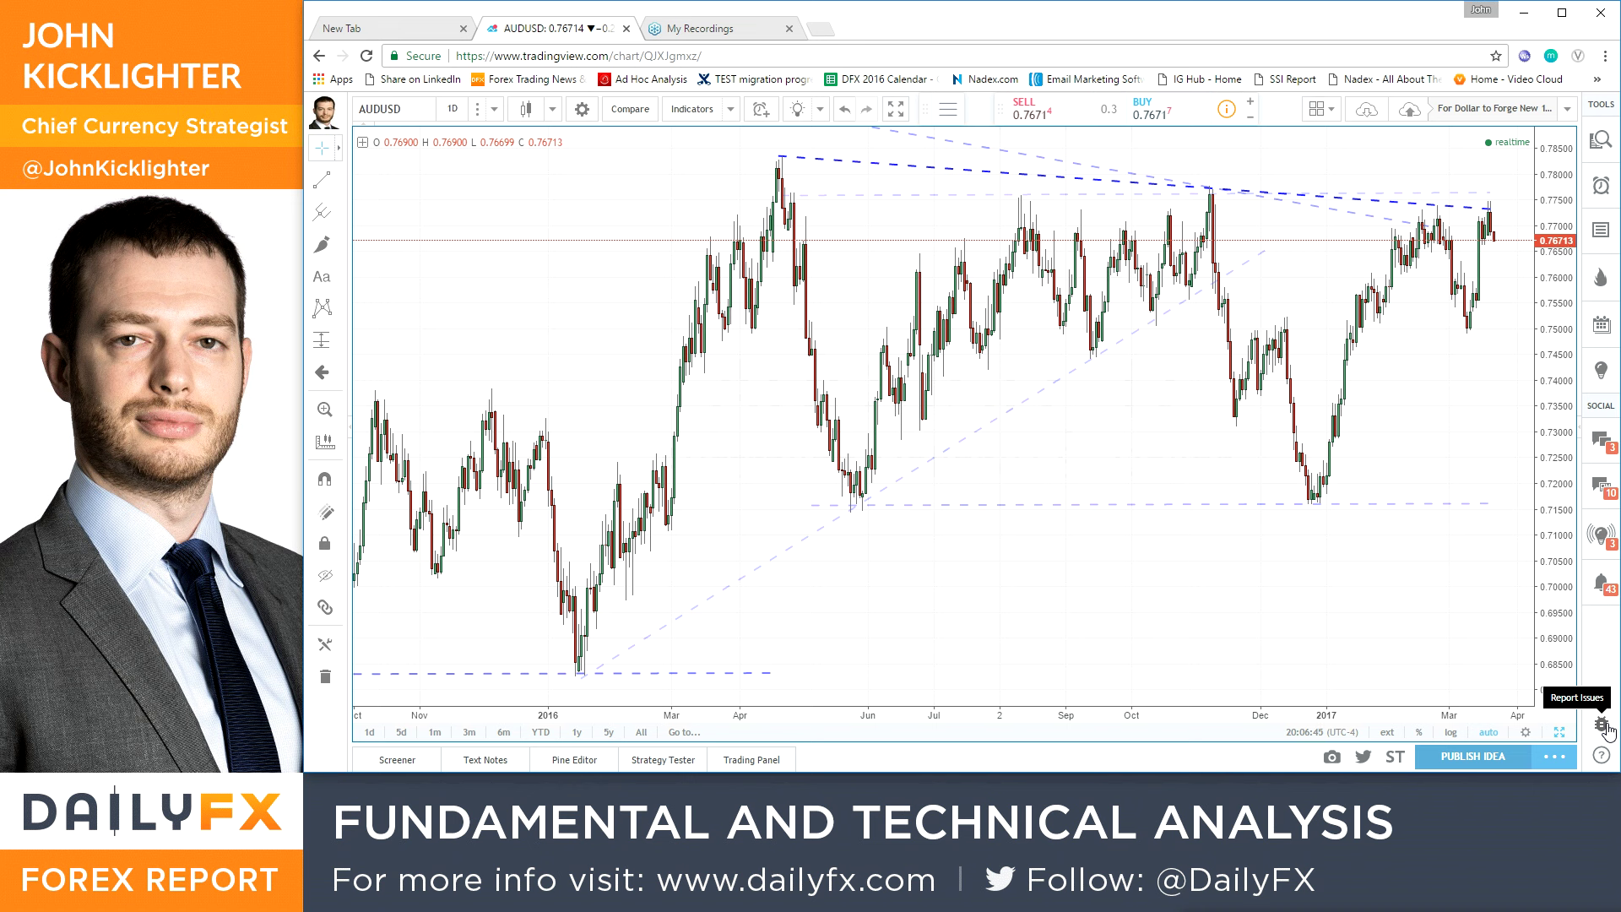
{"action": "scroll", "coordinate": [1526, 404], "scroll_direction": "up", "scroll_amount": 1}
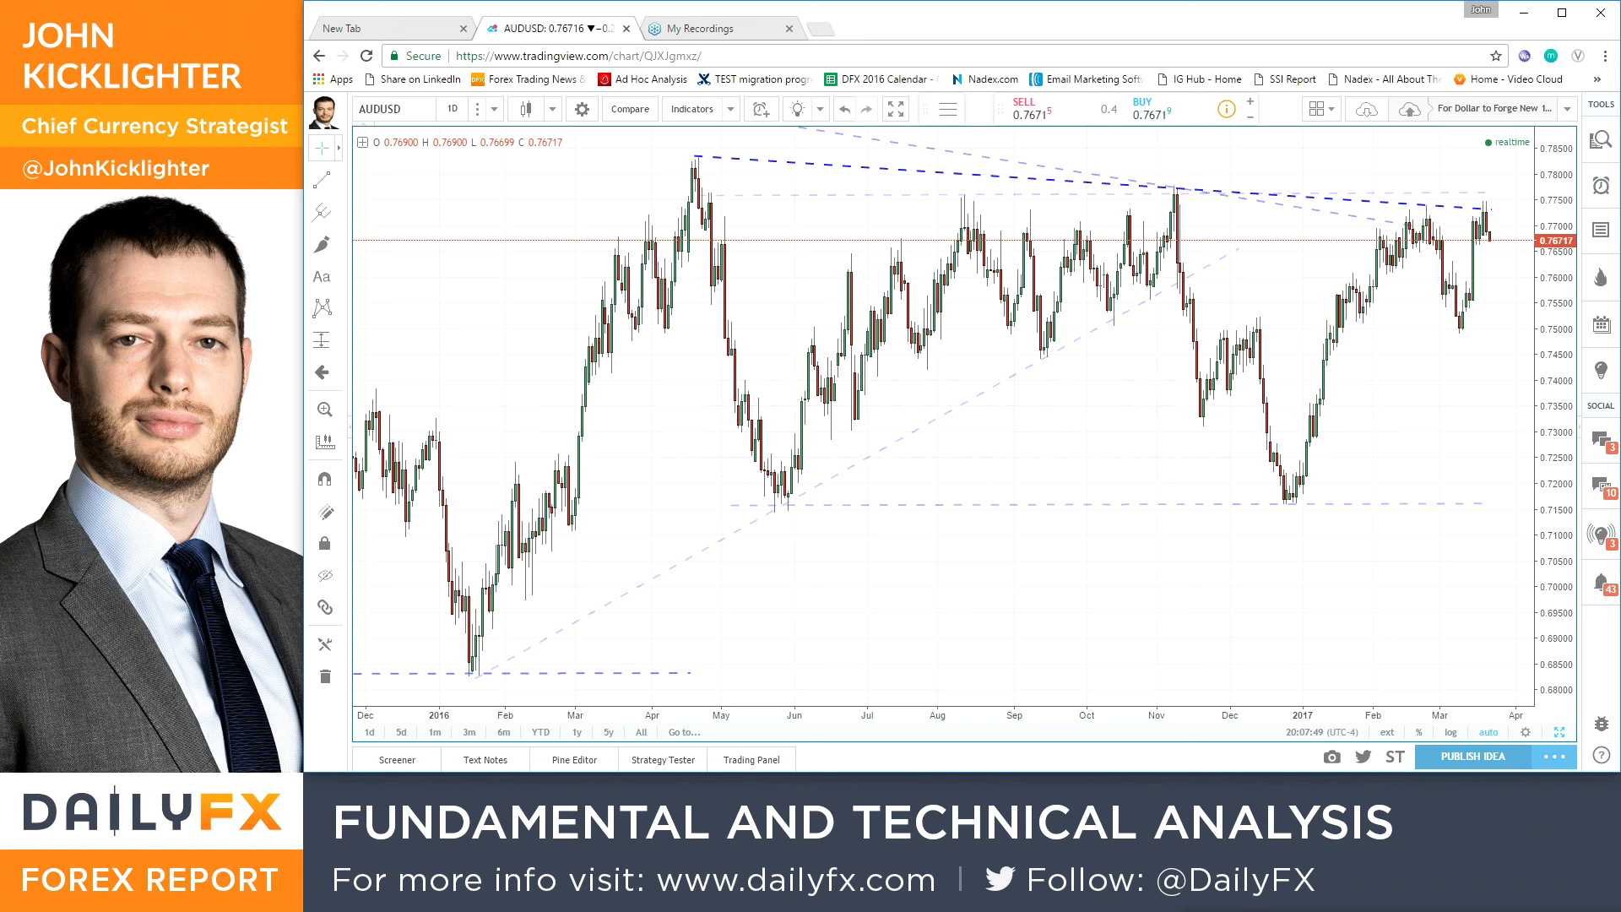
Load the USDJPY chart, then switch over to the Excel workbook
{"action": "type", "text": "usdjpy"}
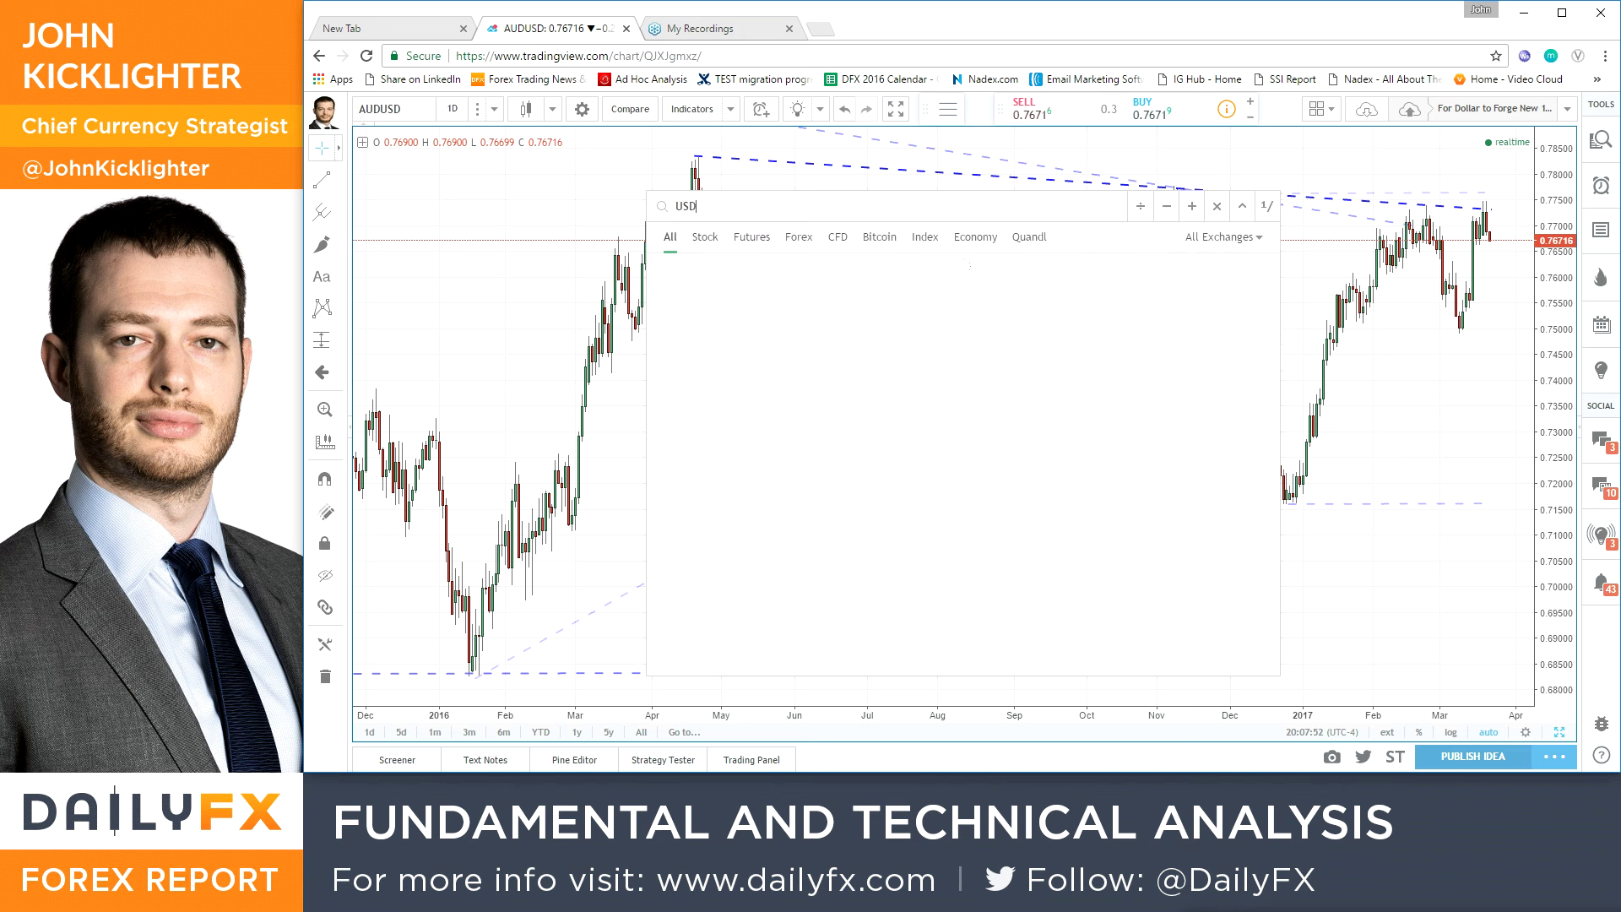
{"action": "key", "text": "Return"}
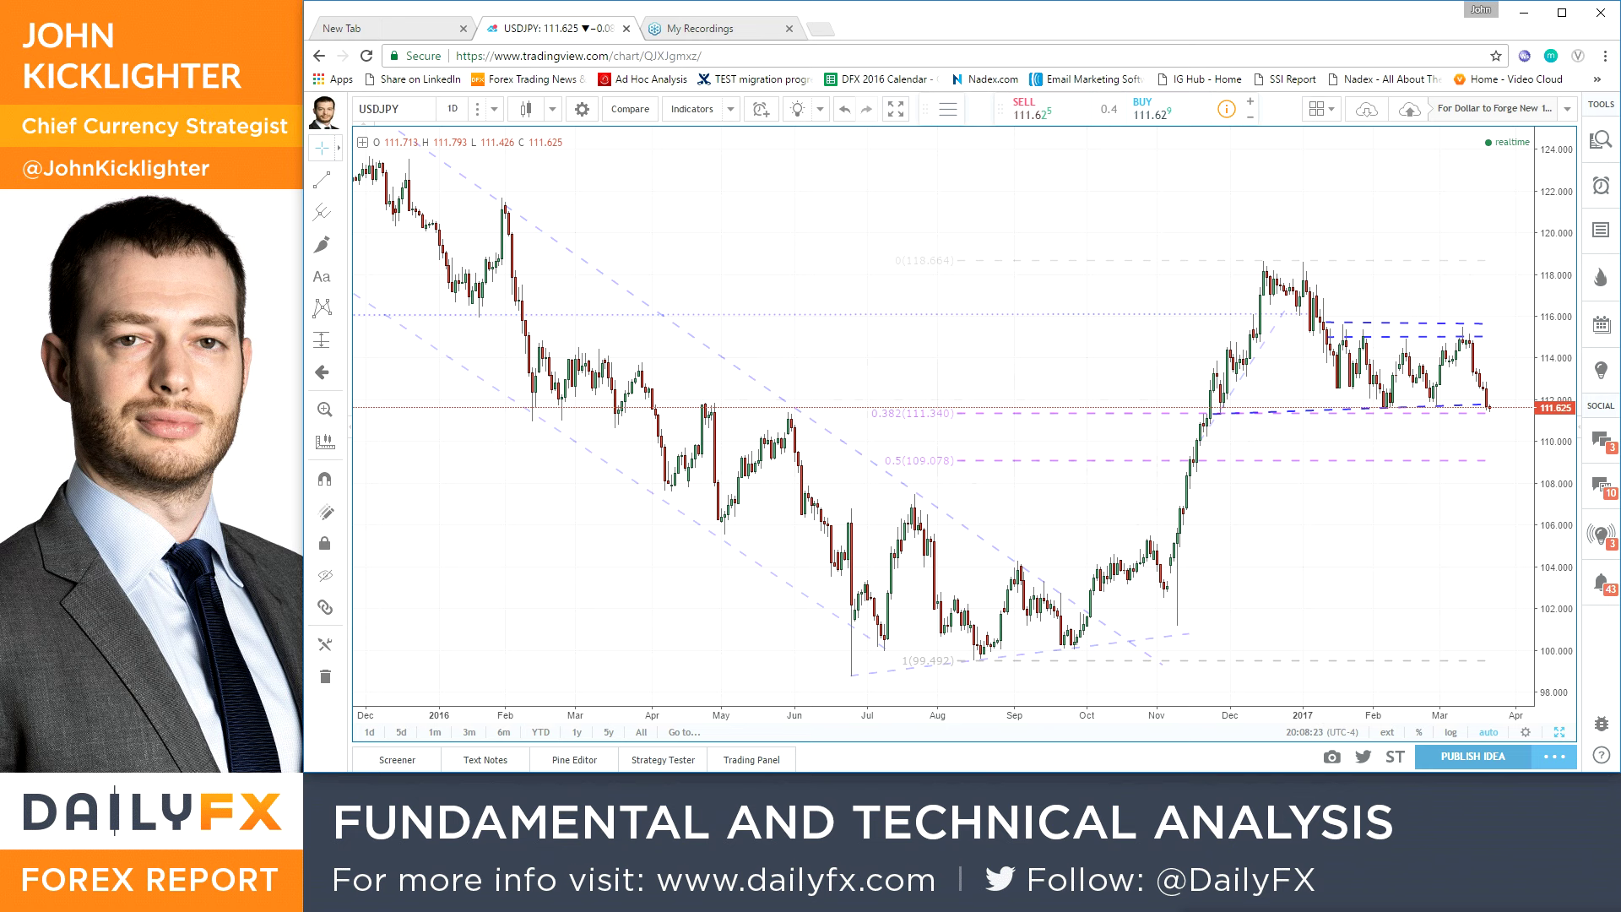
{"action": "key", "text": "alt+Tab"}
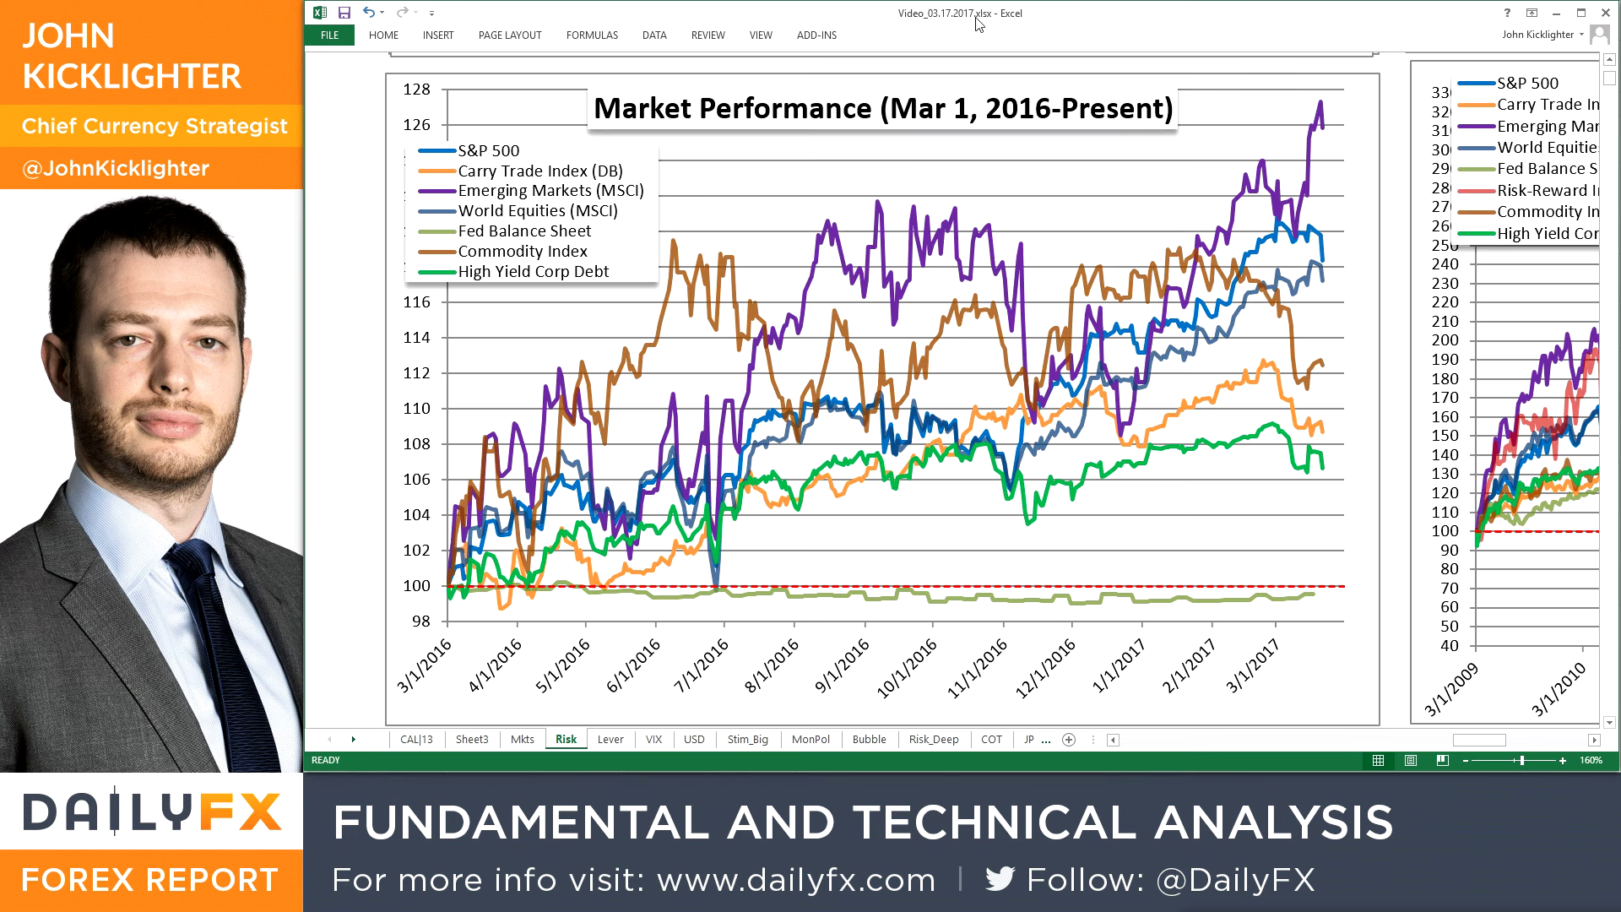
View the MonPol and Stim_Big sheets' monetary policy charts, then return to TradingView
{"action": "left_click", "coordinate": [798, 746]}
{"action": "left_click", "coordinate": [760, 746]}
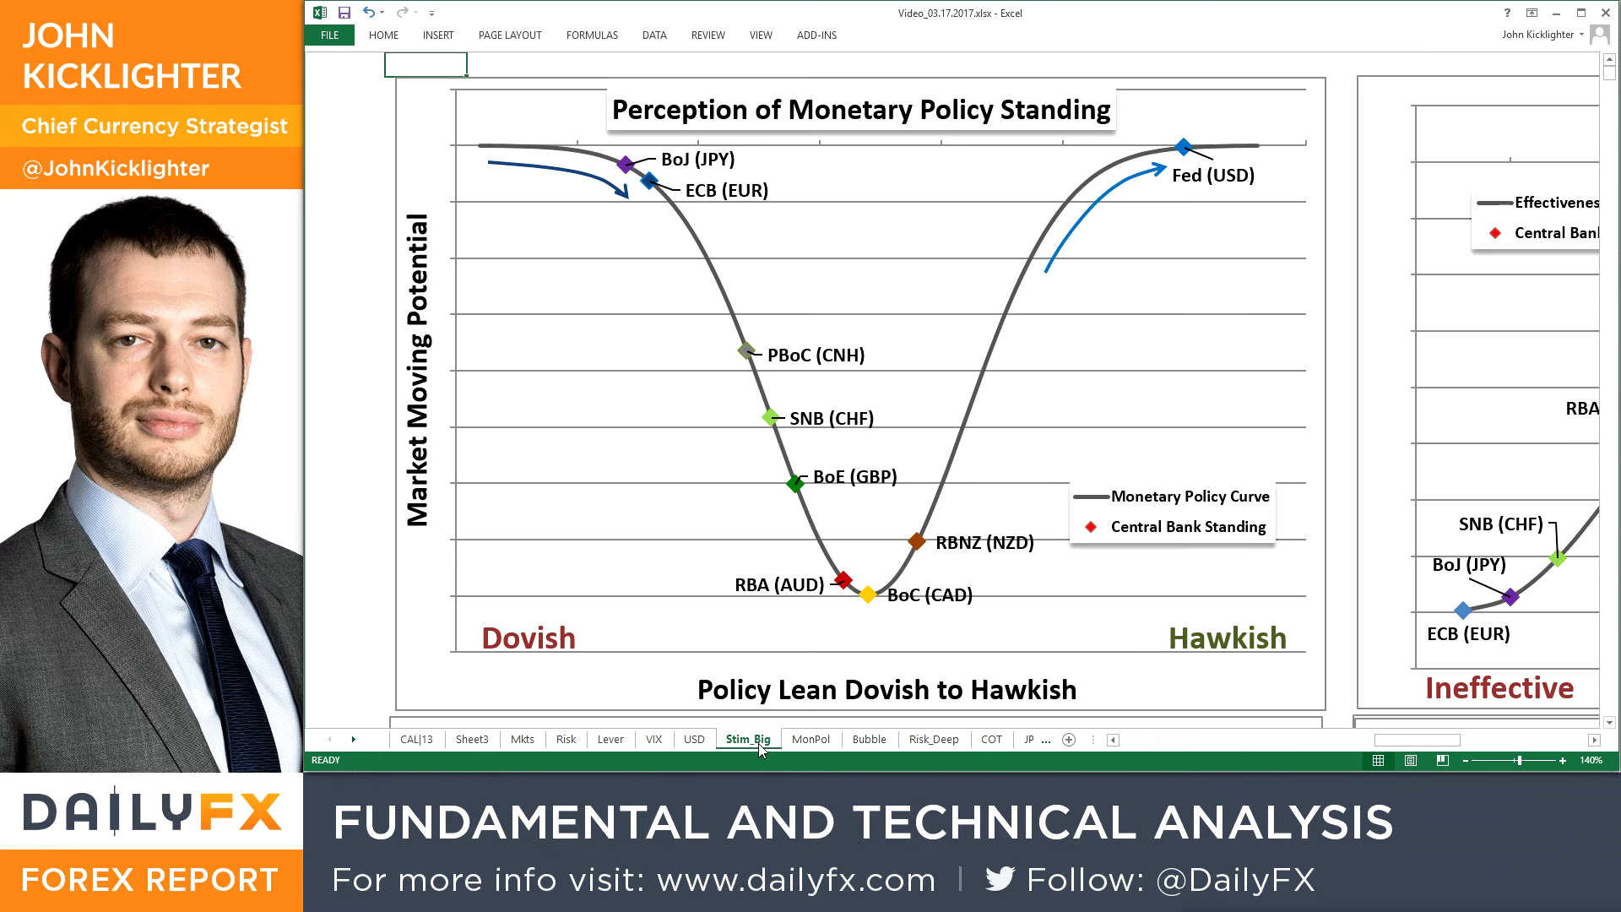
{"action": "left_click_drag", "start_coordinate": [1411, 749], "coordinate": [1472, 750]}
{"action": "key", "text": "alt+Tab"}
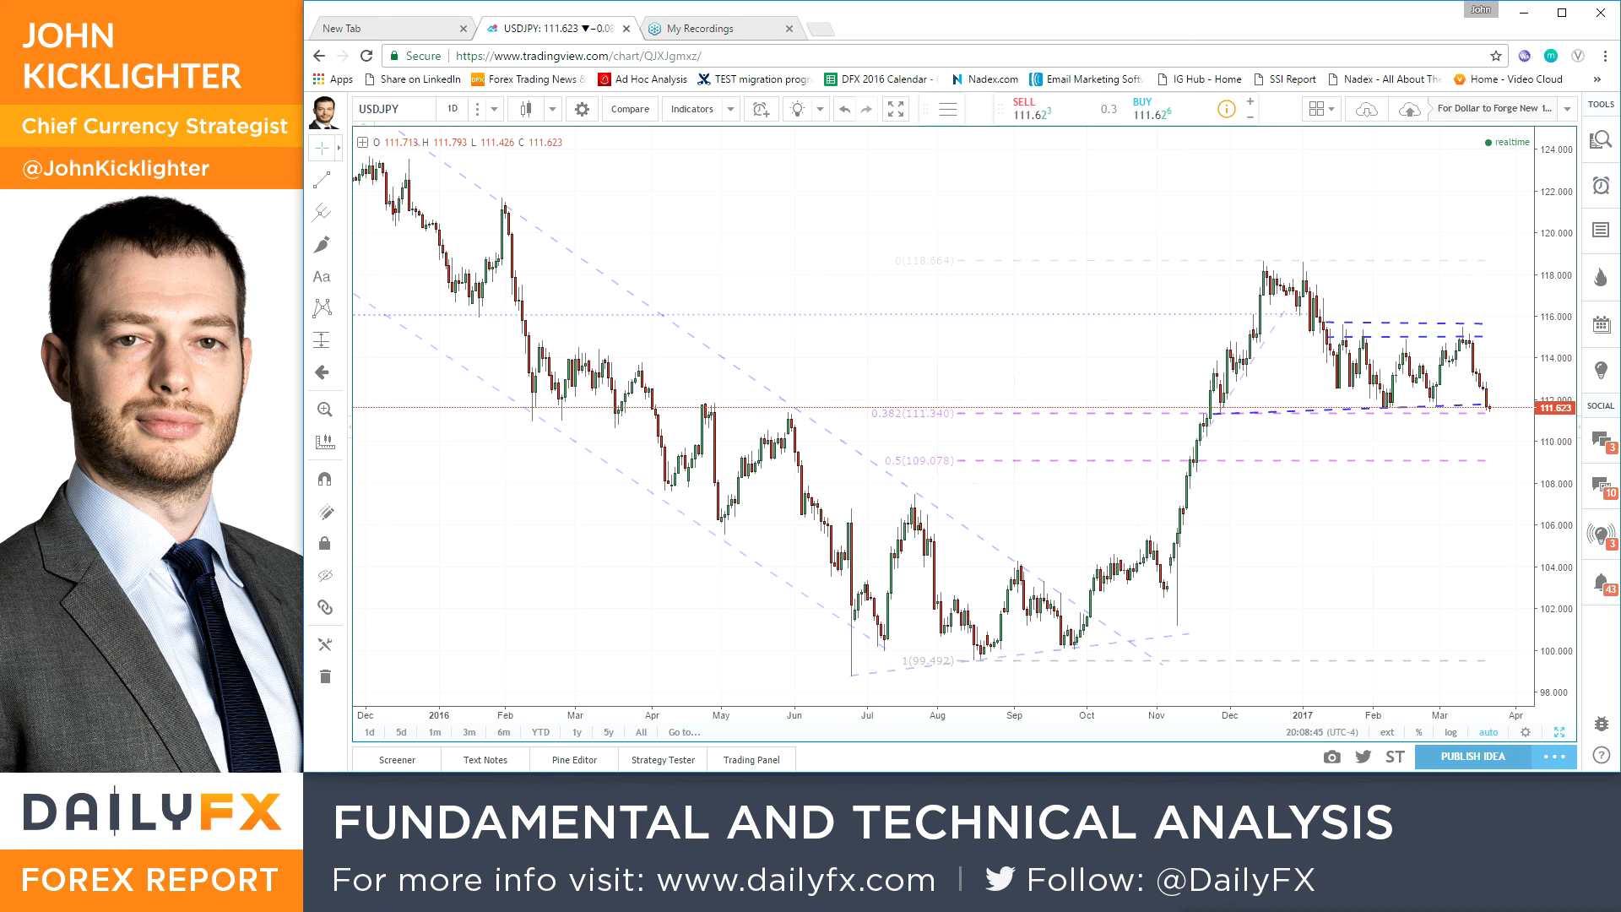
Load the DXY chart via symbol search
{"action": "type", "text": "DXY"}
{"action": "key", "text": "Return"}
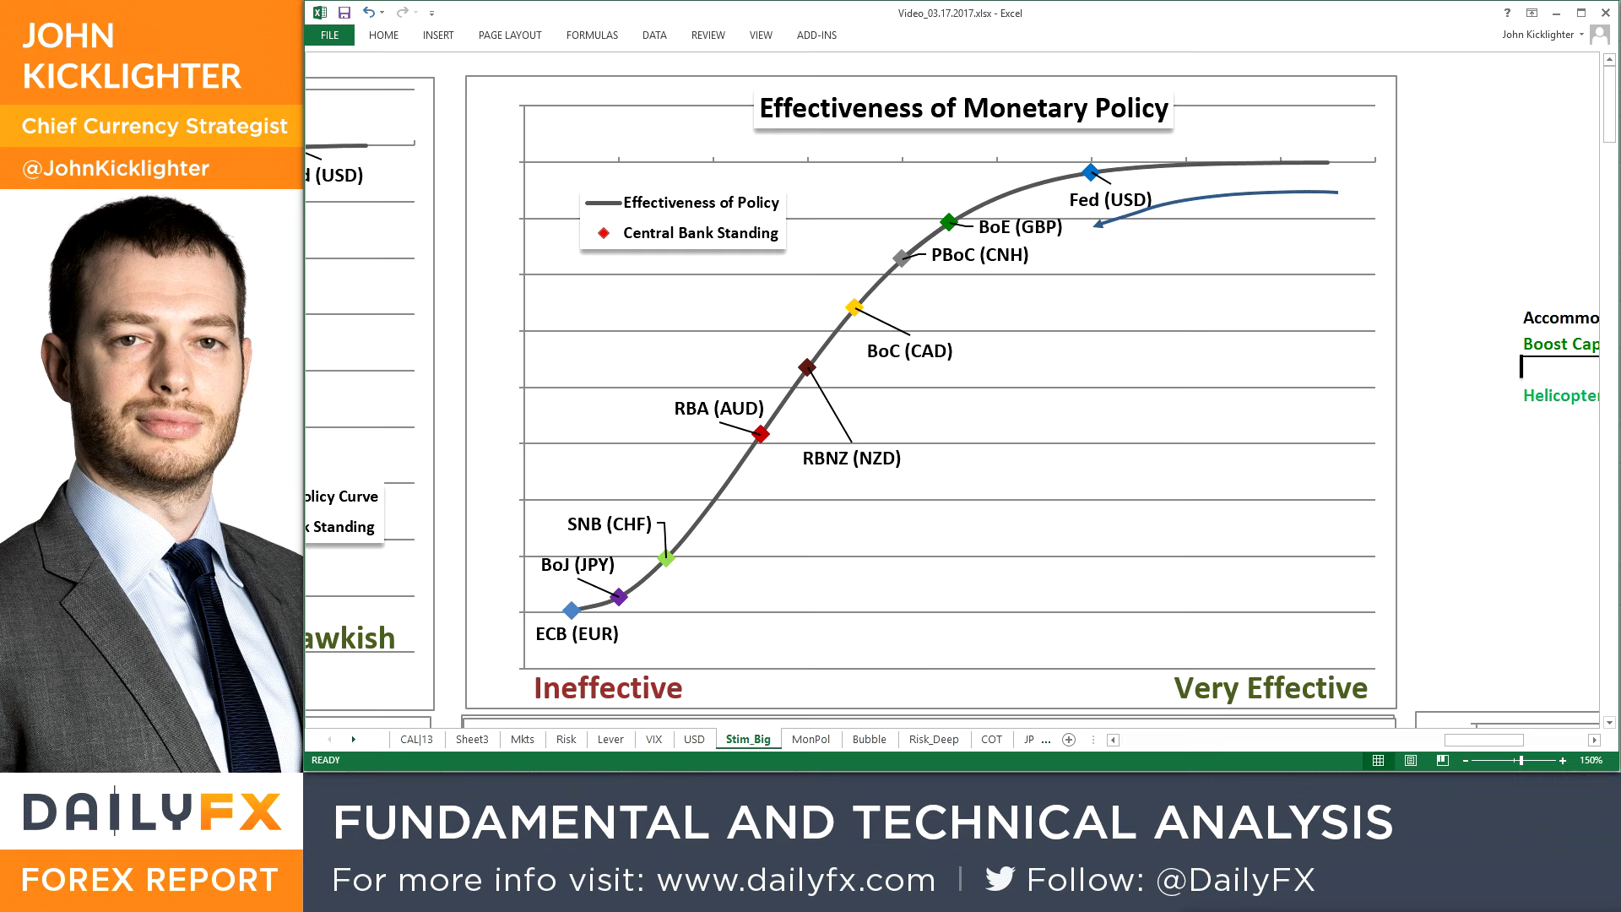
Show the USD sheet's December 13 FOMC rate probability chart, then return to the DXY chart
{"action": "left_click", "coordinate": [695, 739]}
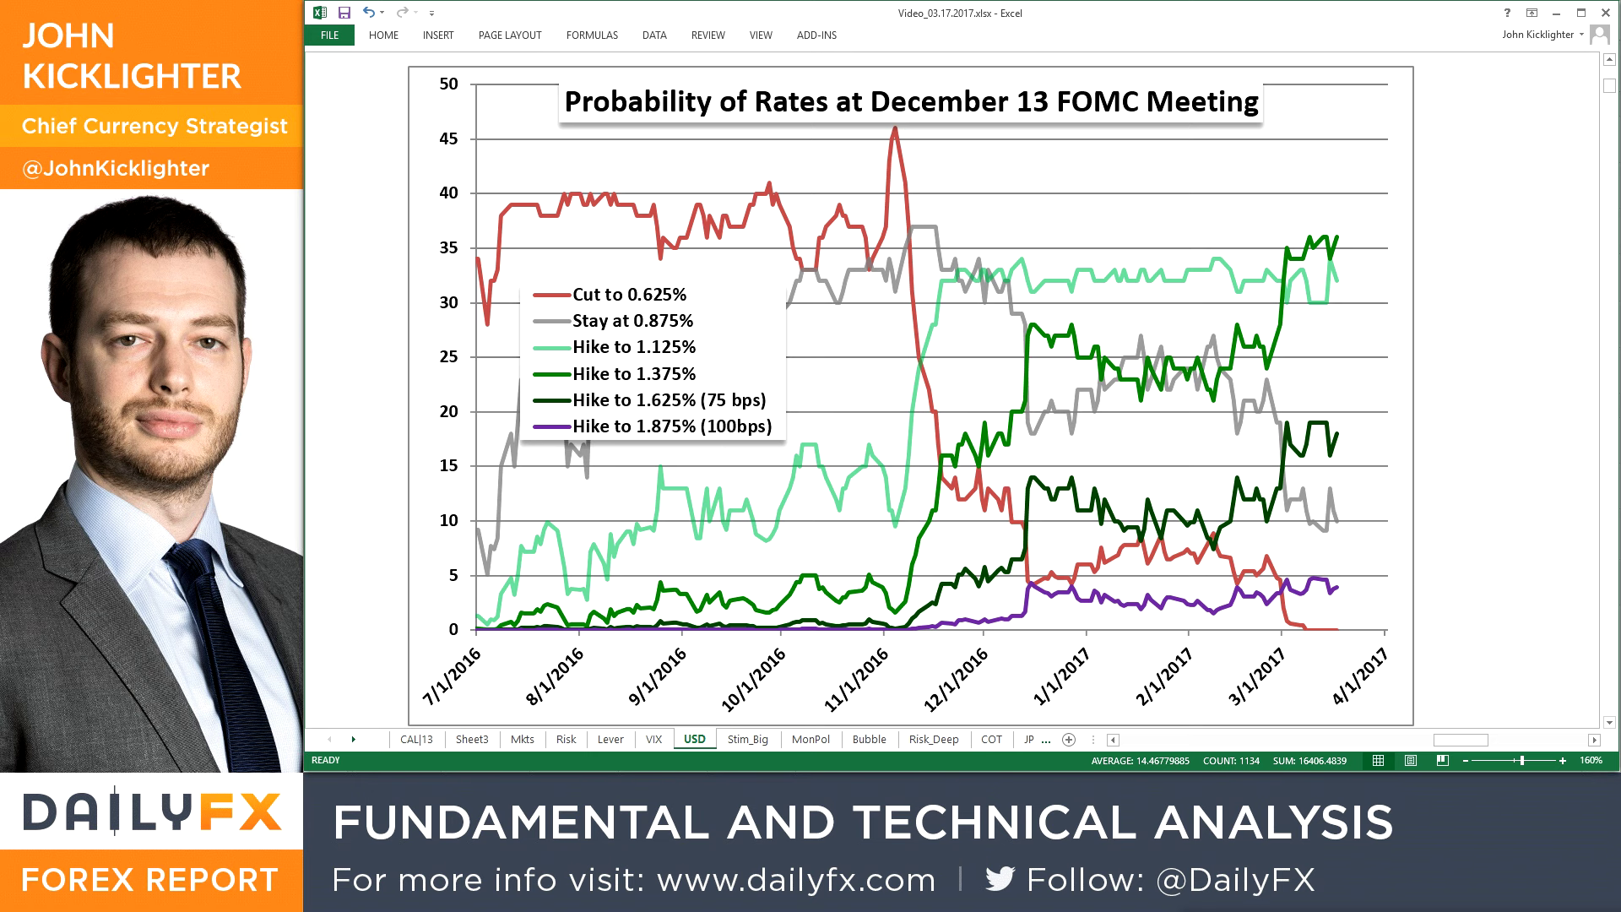
{"action": "key", "text": "alt+Tab"}
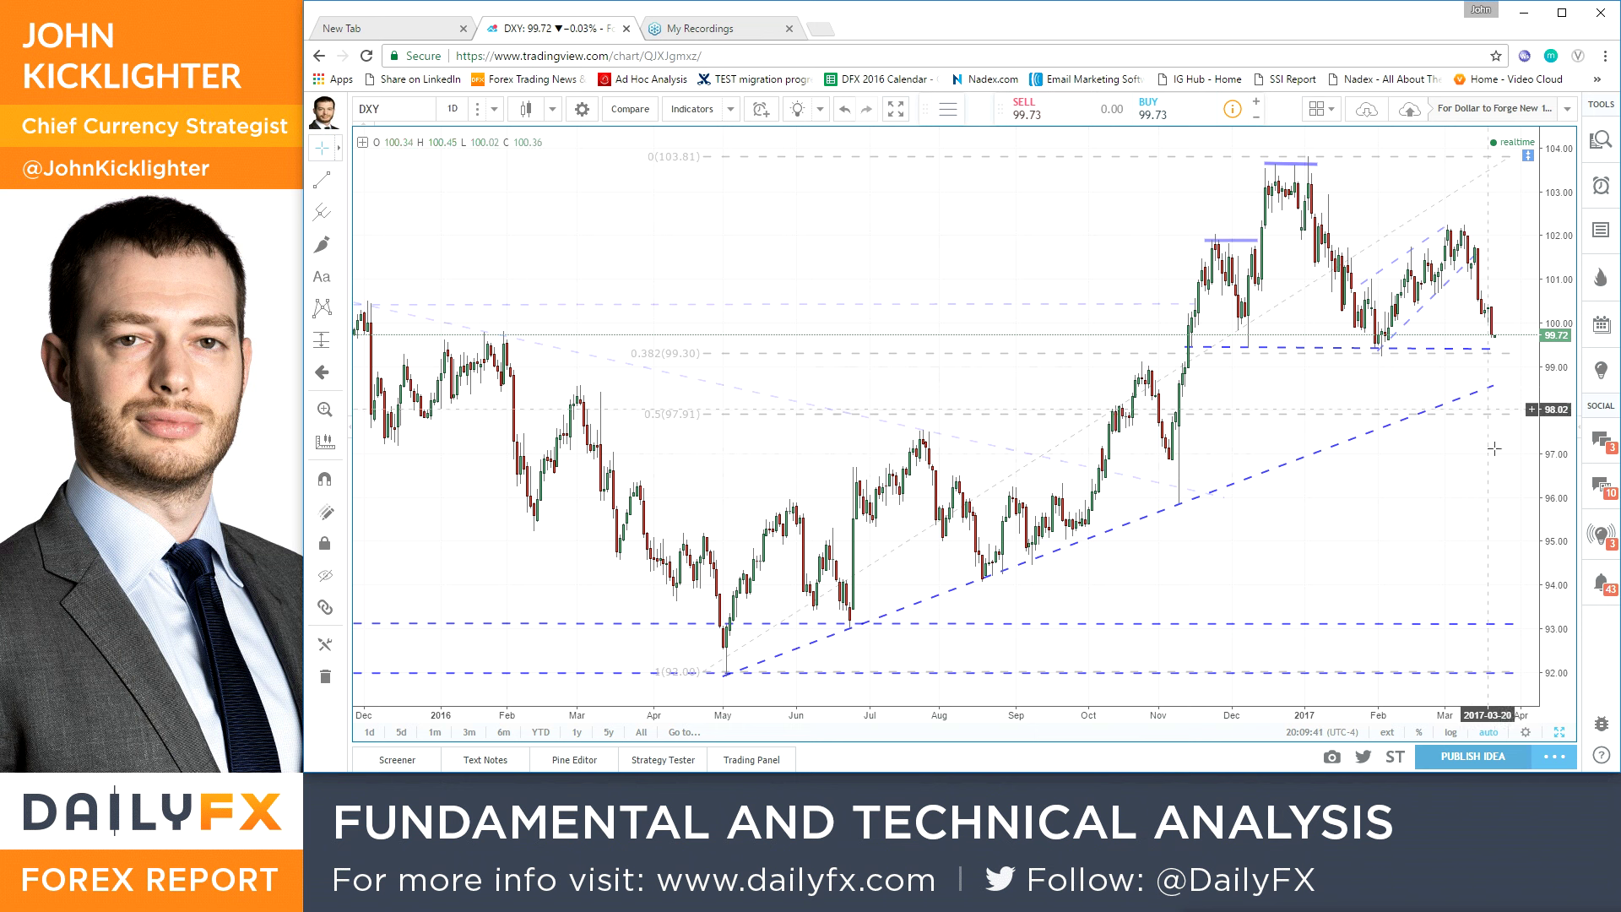
Change the CL1! overlay's symbol to SPX in its settings
{"action": "left_click", "coordinate": [362, 142]}
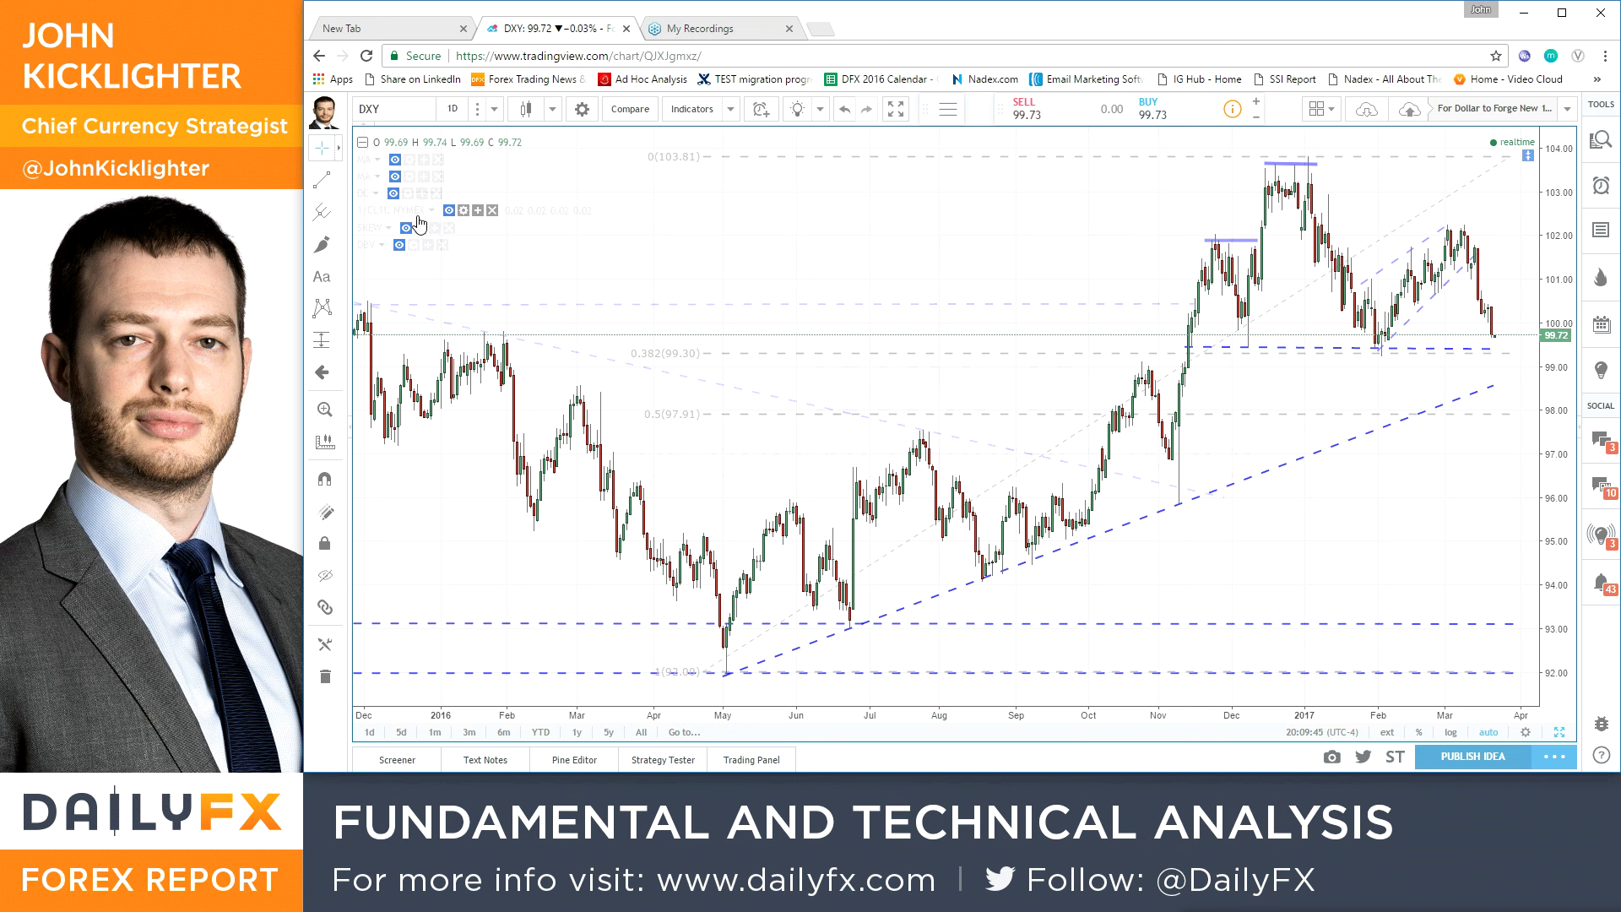
{"action": "left_click", "coordinate": [464, 210]}
{"action": "left_click", "coordinate": [861, 424]}
{"action": "type", "text": "SPX"}
{"action": "key", "text": "Return"}
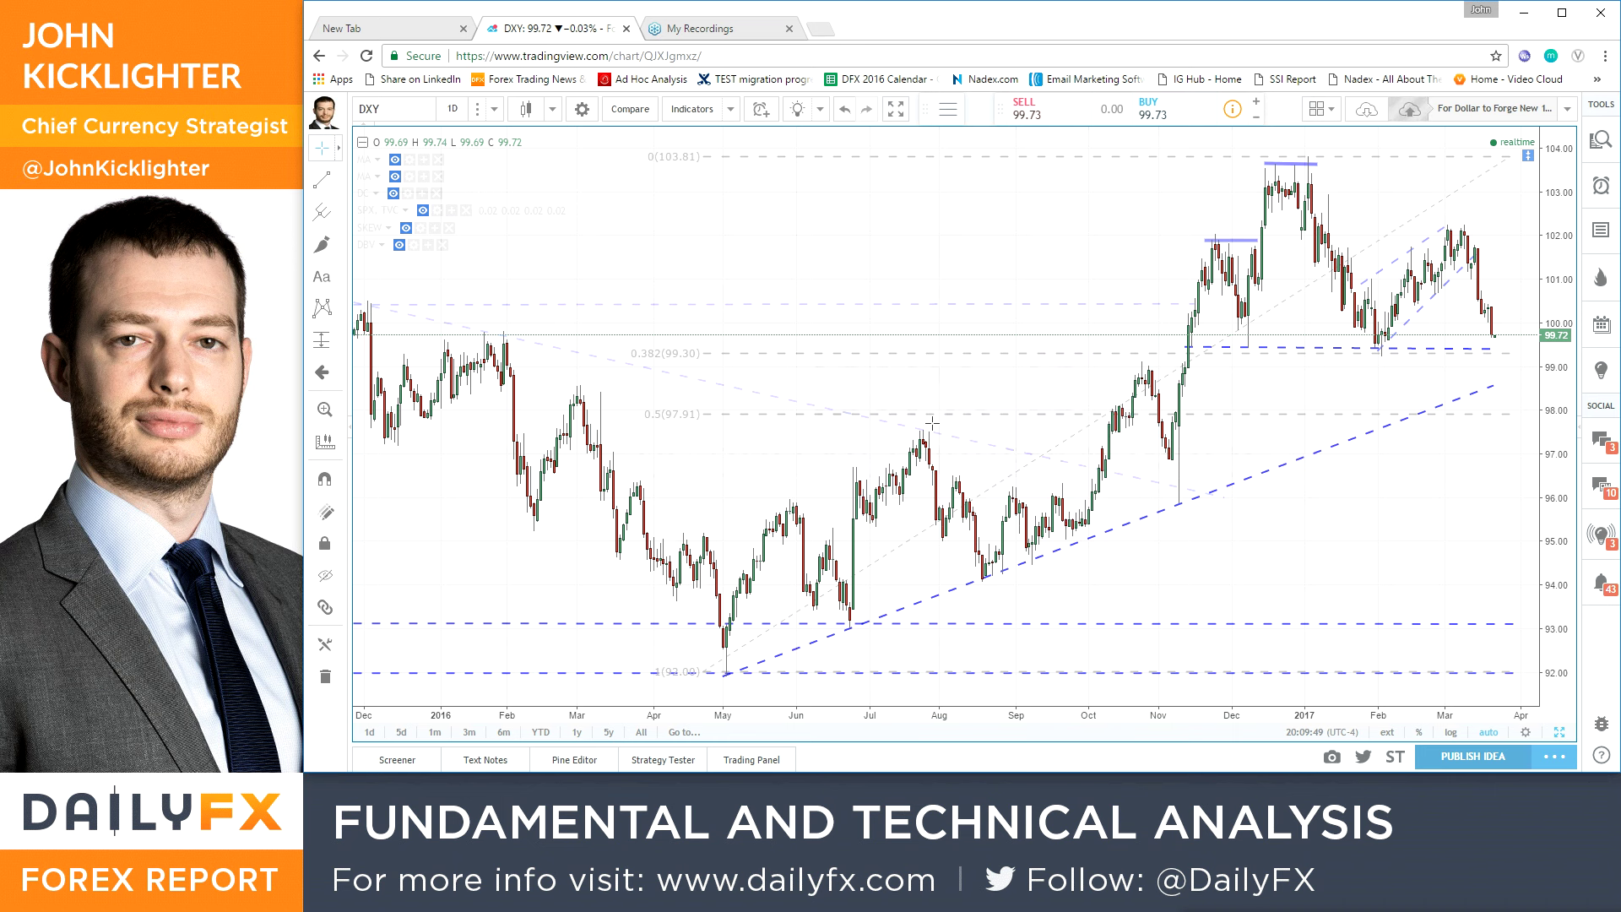
Show the SPX overlay against DXY, then hide it and collapse the legend
{"action": "left_click", "coordinate": [424, 211]}
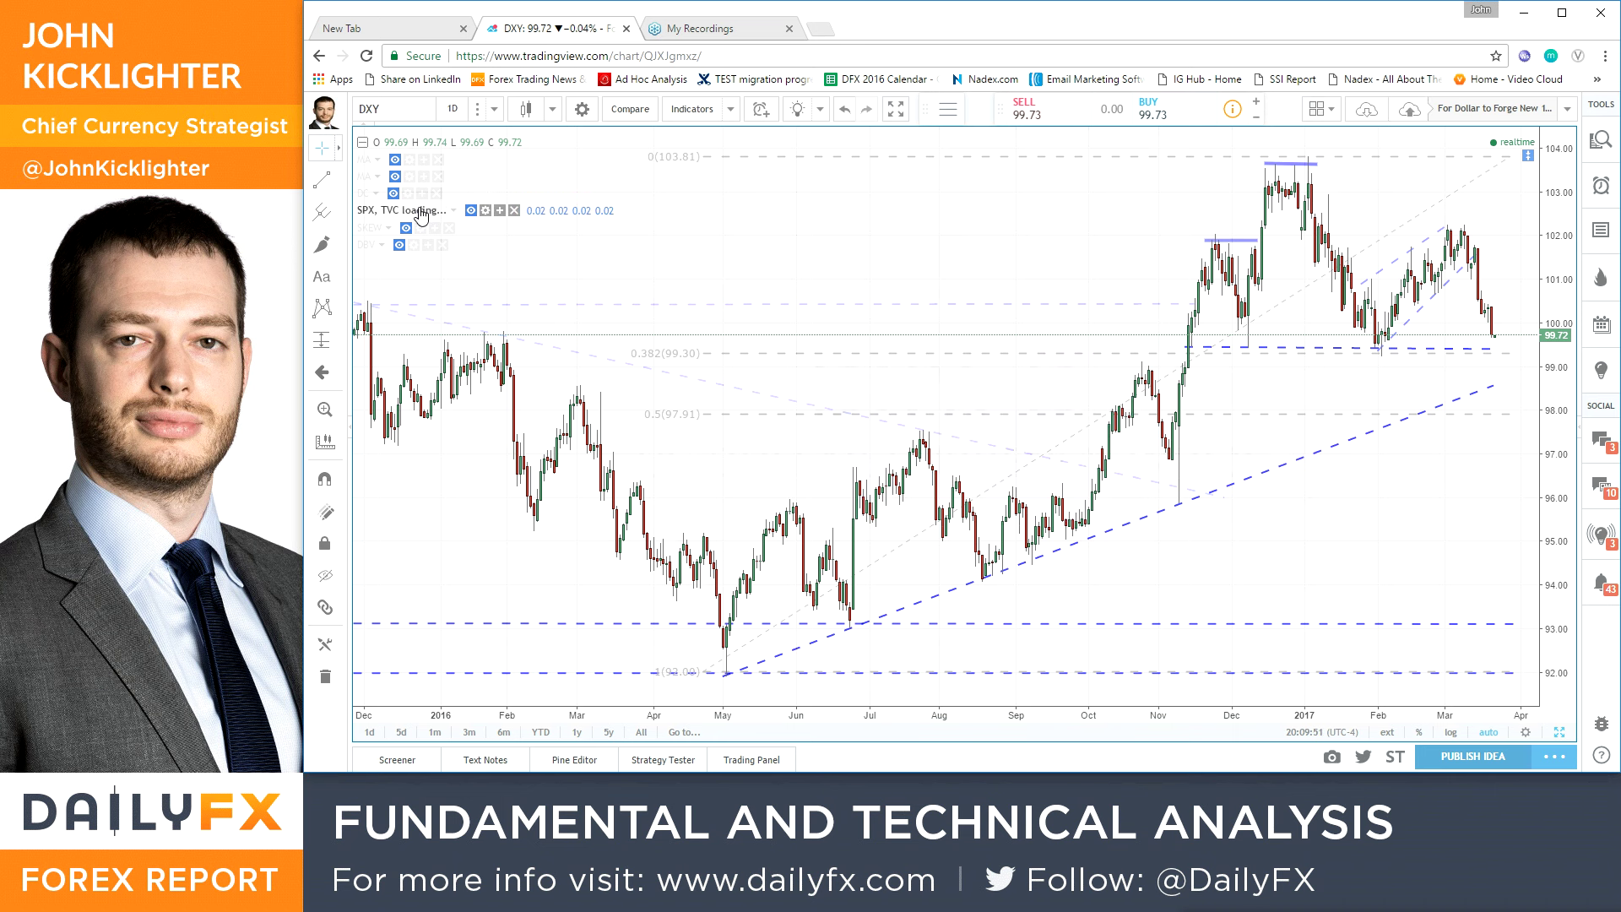
{"action": "left_click", "coordinate": [857, 262]}
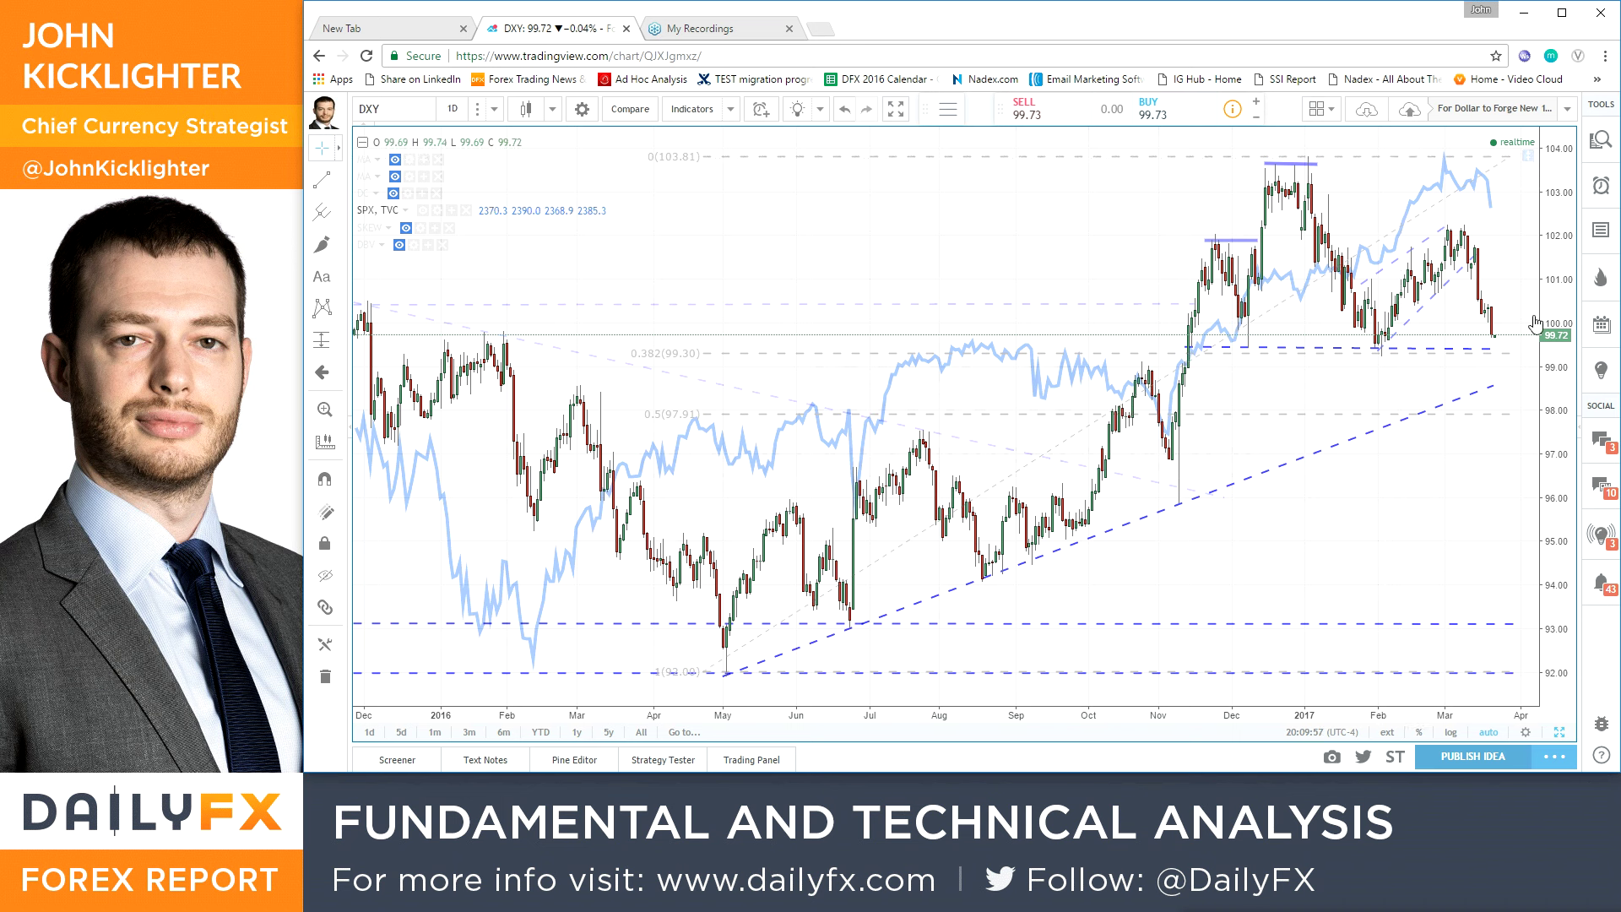
{"action": "left_click", "coordinate": [422, 210]}
{"action": "left_click", "coordinate": [362, 141]}
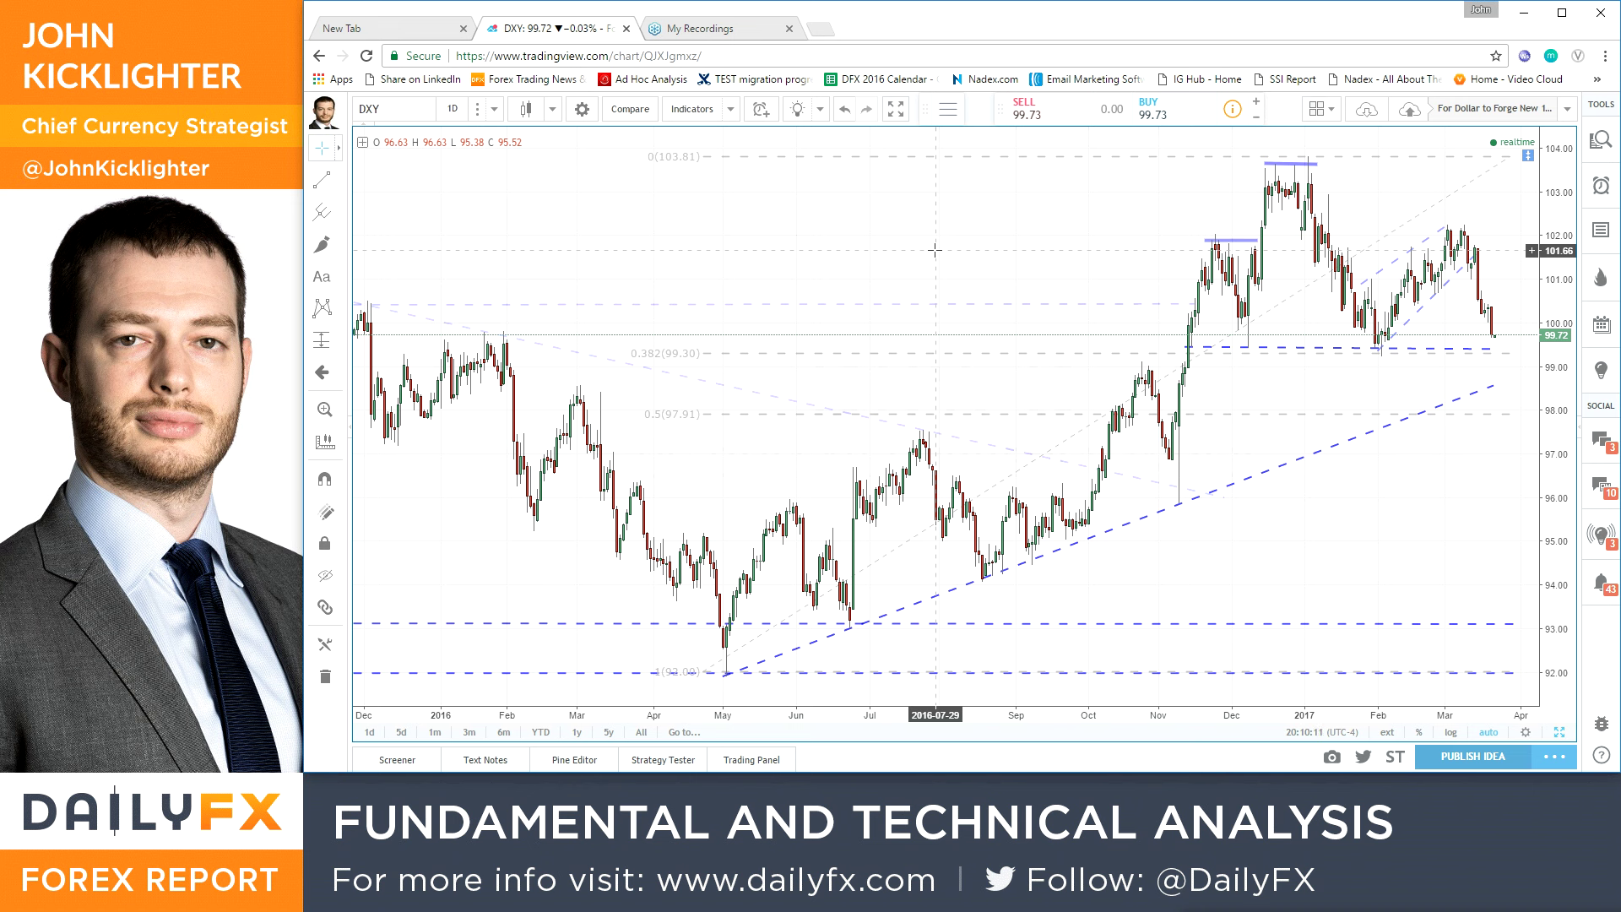
Load USDJPY, then SPX, then USDJPY again
{"action": "type", "text": "USDJPY"}
{"action": "key", "text": "Return"}
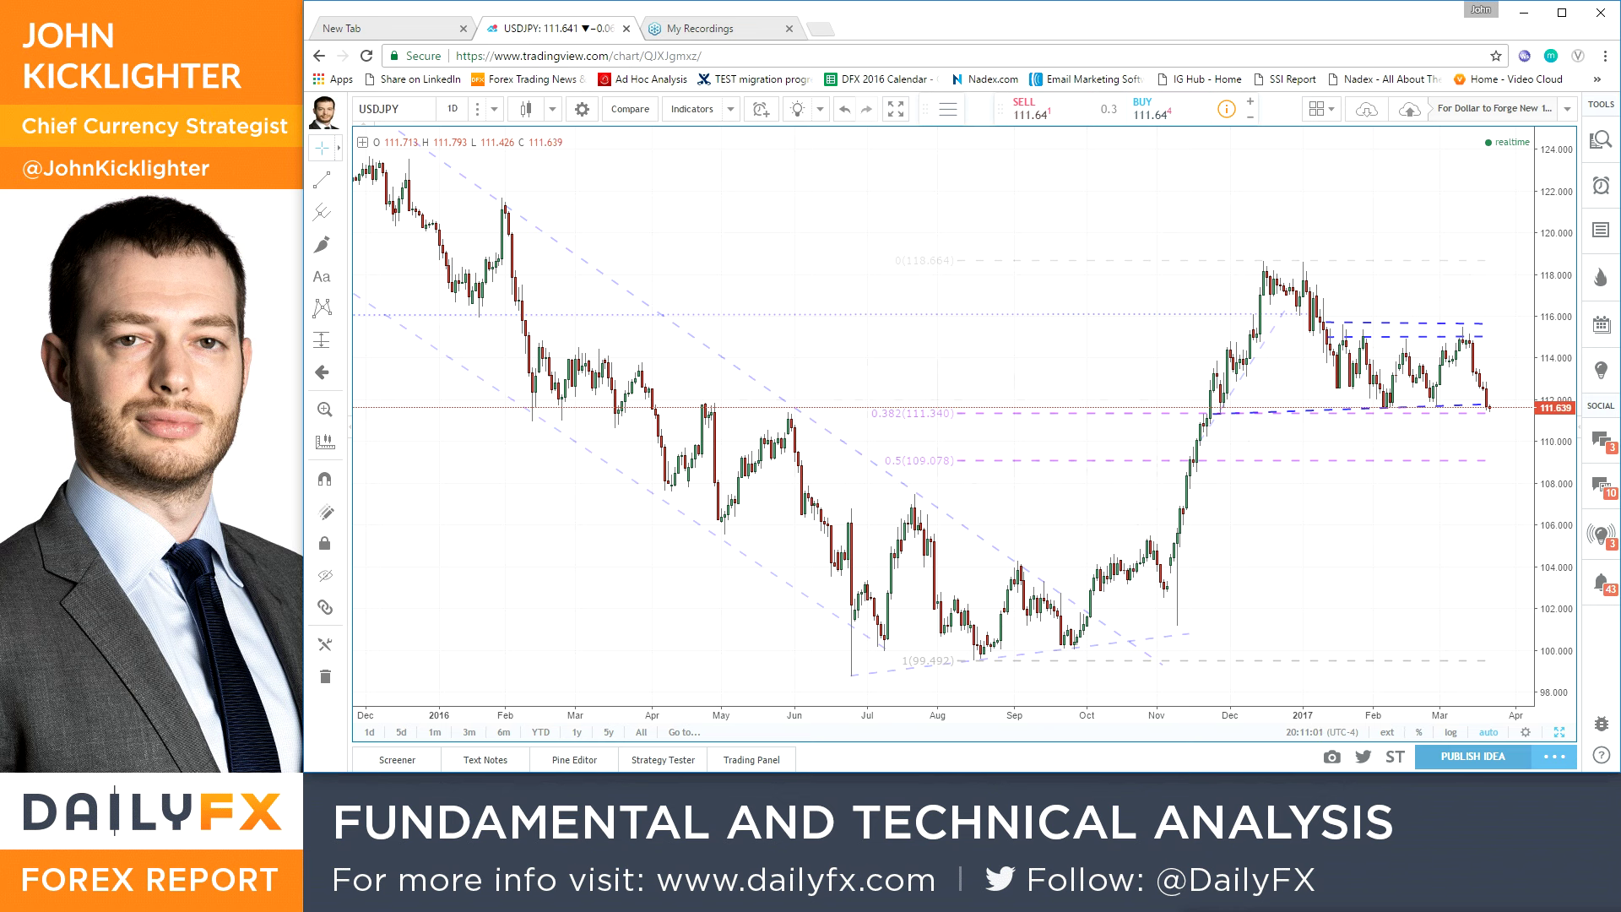
{"action": "type", "text": "SPX"}
{"action": "key", "text": "Return"}
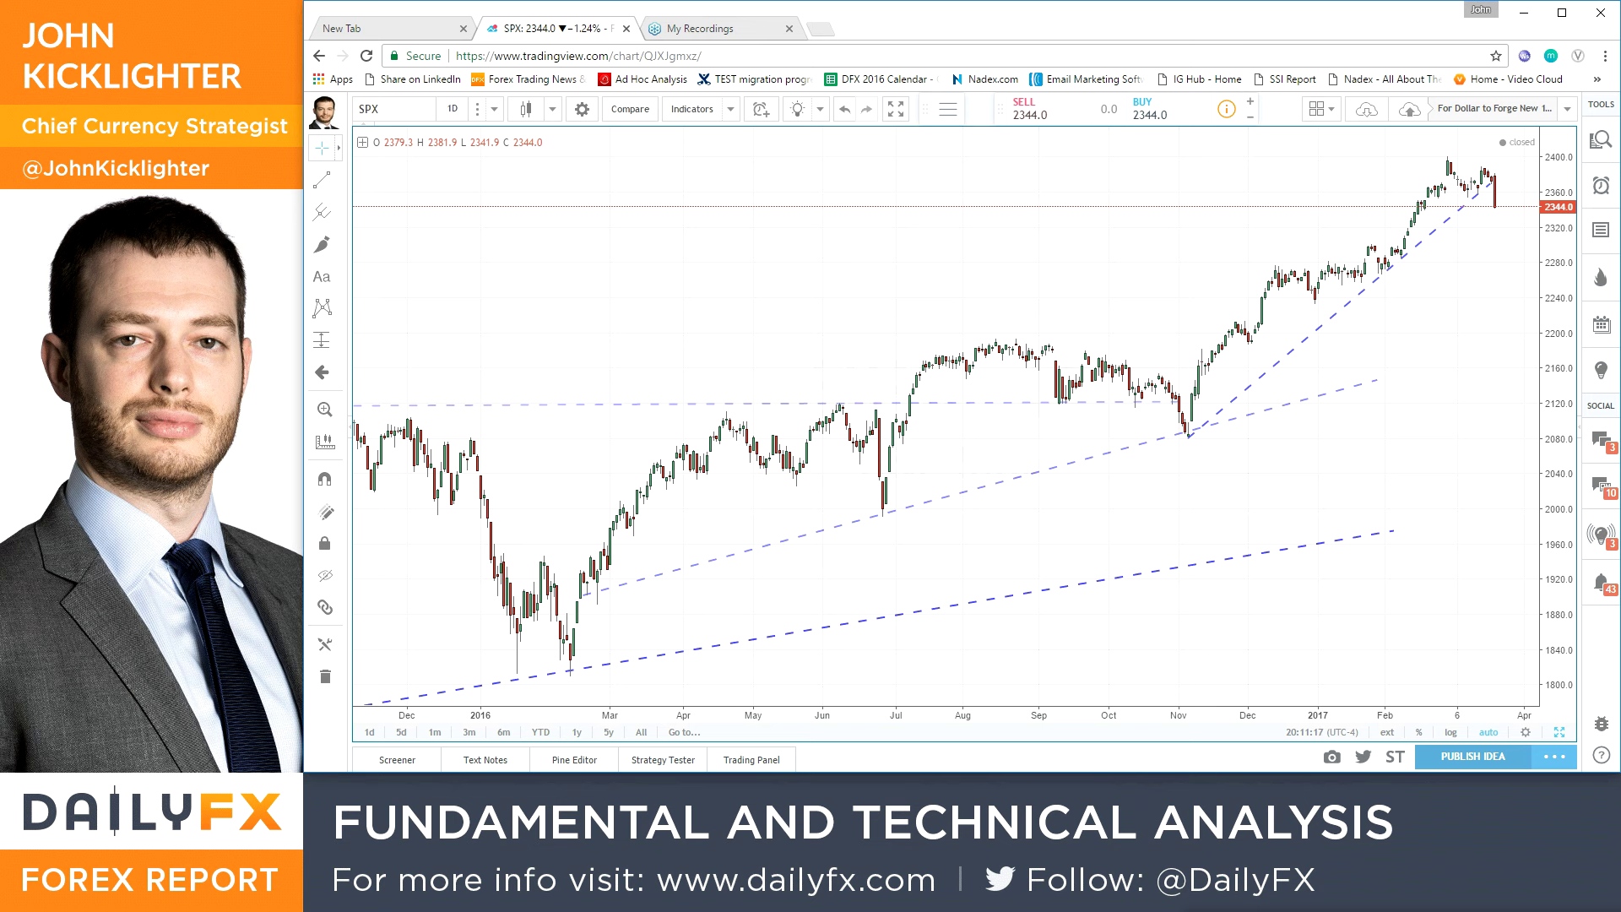
{"action": "type", "text": "usdjpy"}
{"action": "key", "text": "Return"}
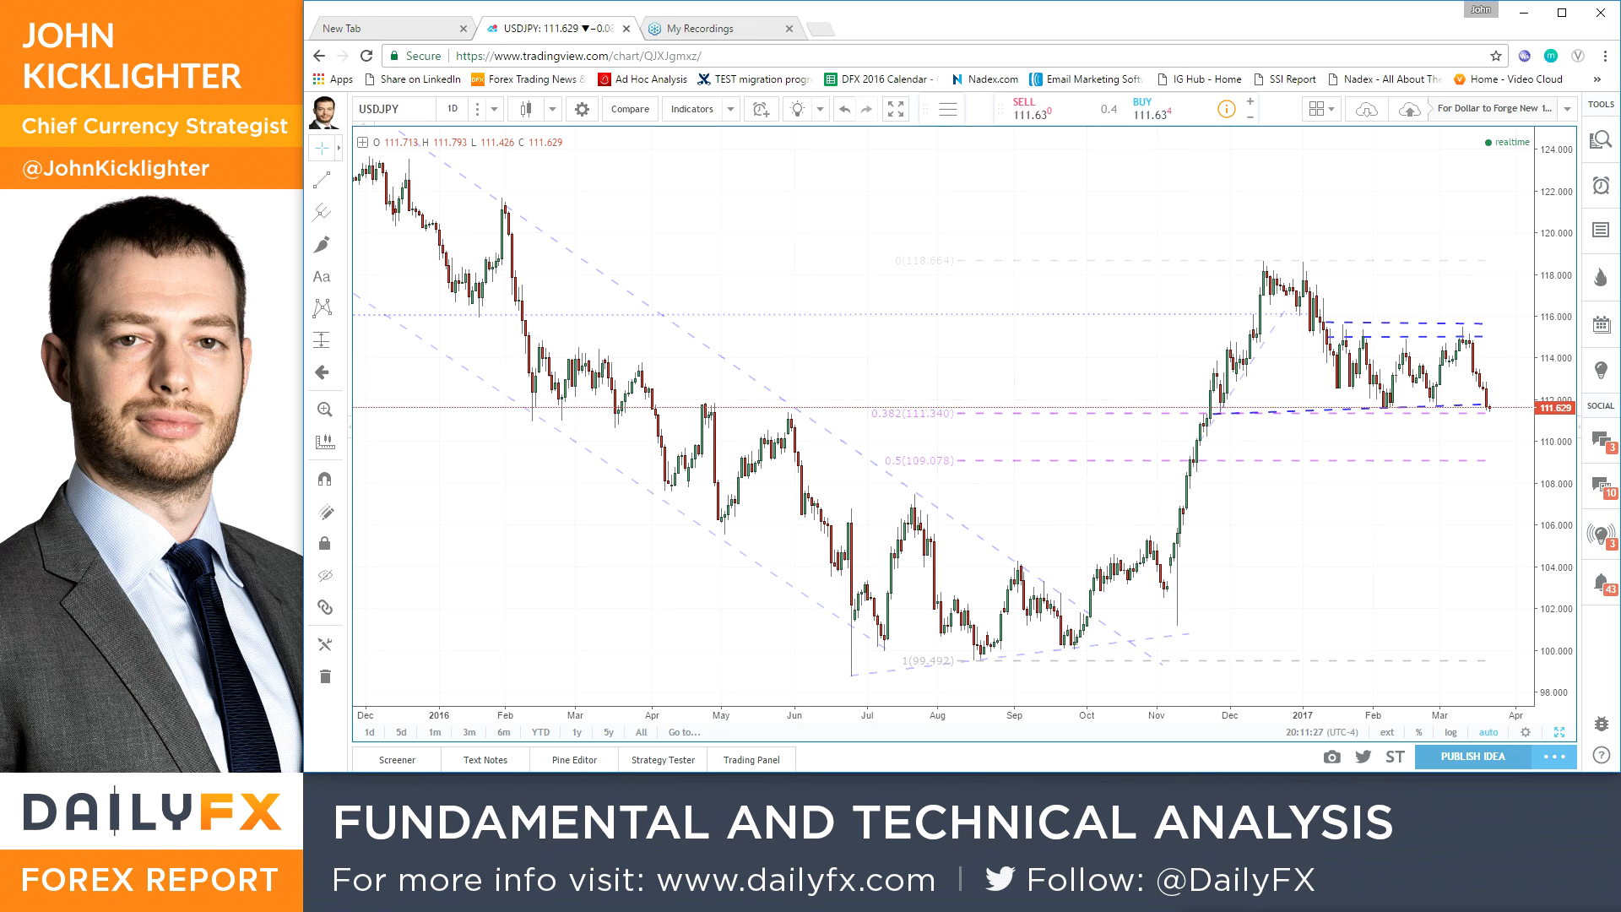
Load the AUDJPY, NZDJPY and GBPJPY charts in turn via symbol search
{"action": "type", "text": "AUDJPY"}
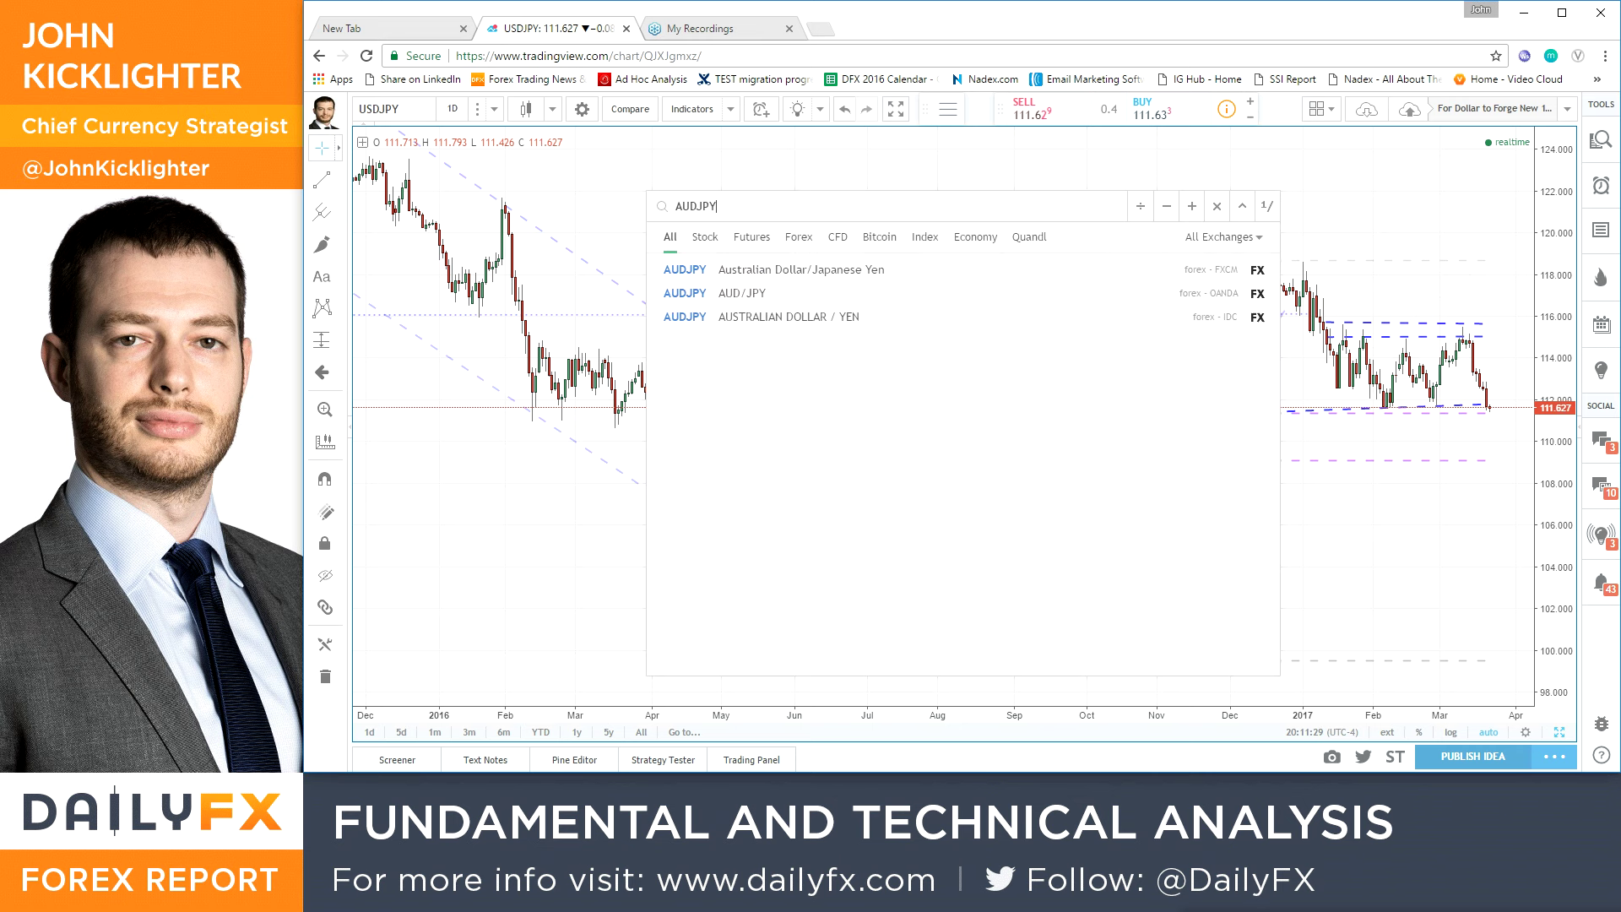
{"action": "key", "text": "Return"}
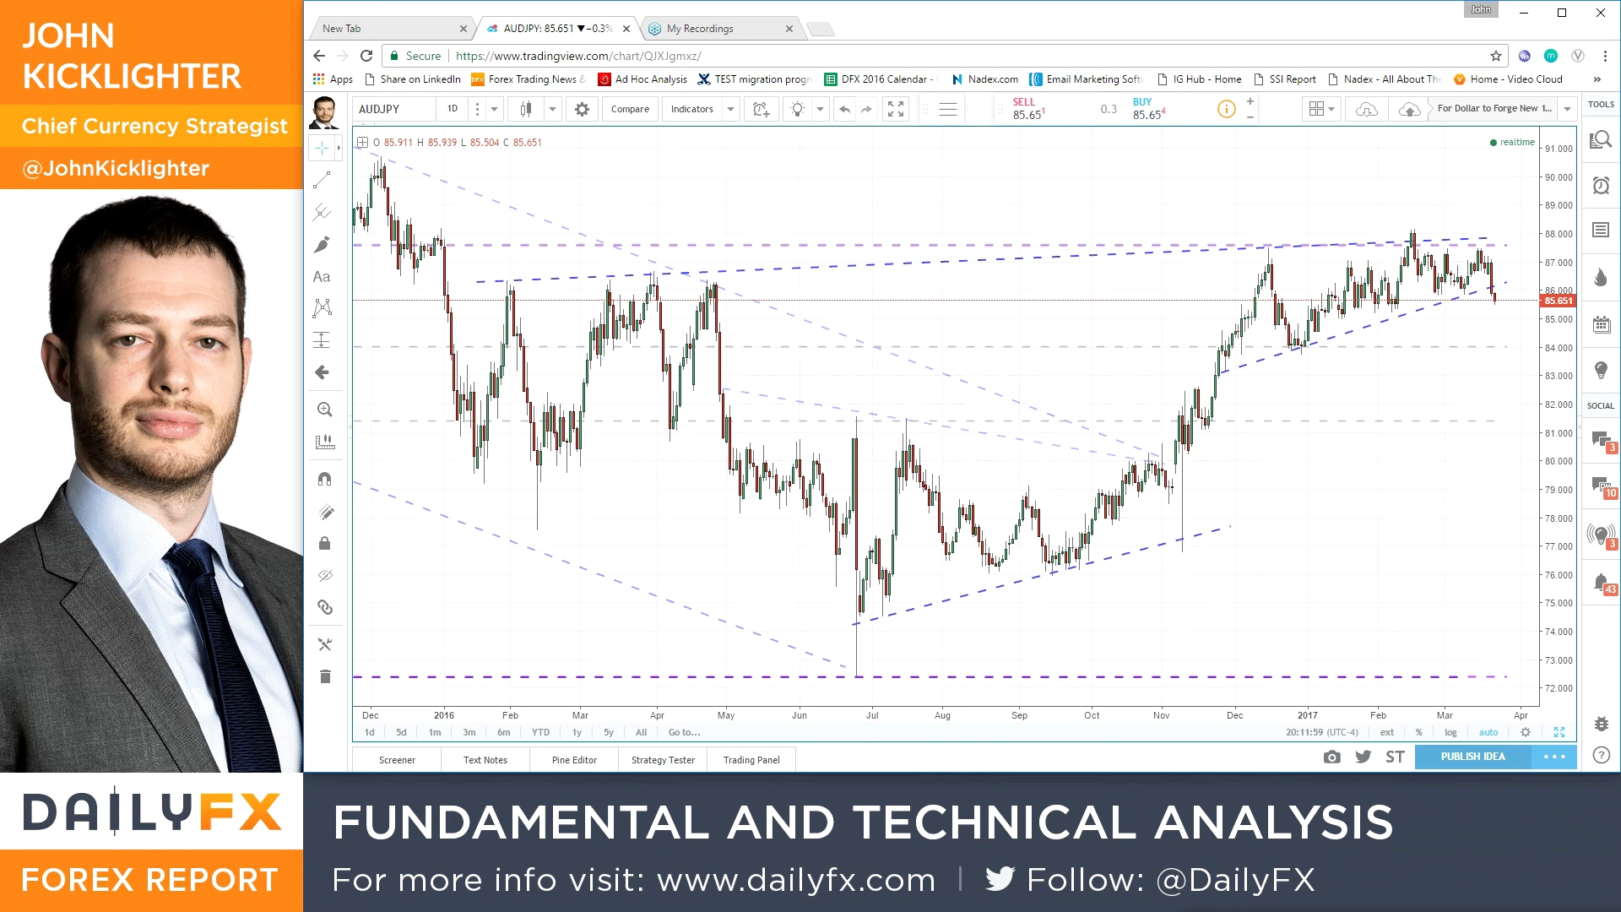
{"action": "type", "text": "NZDJPY"}
{"action": "key", "text": "Return"}
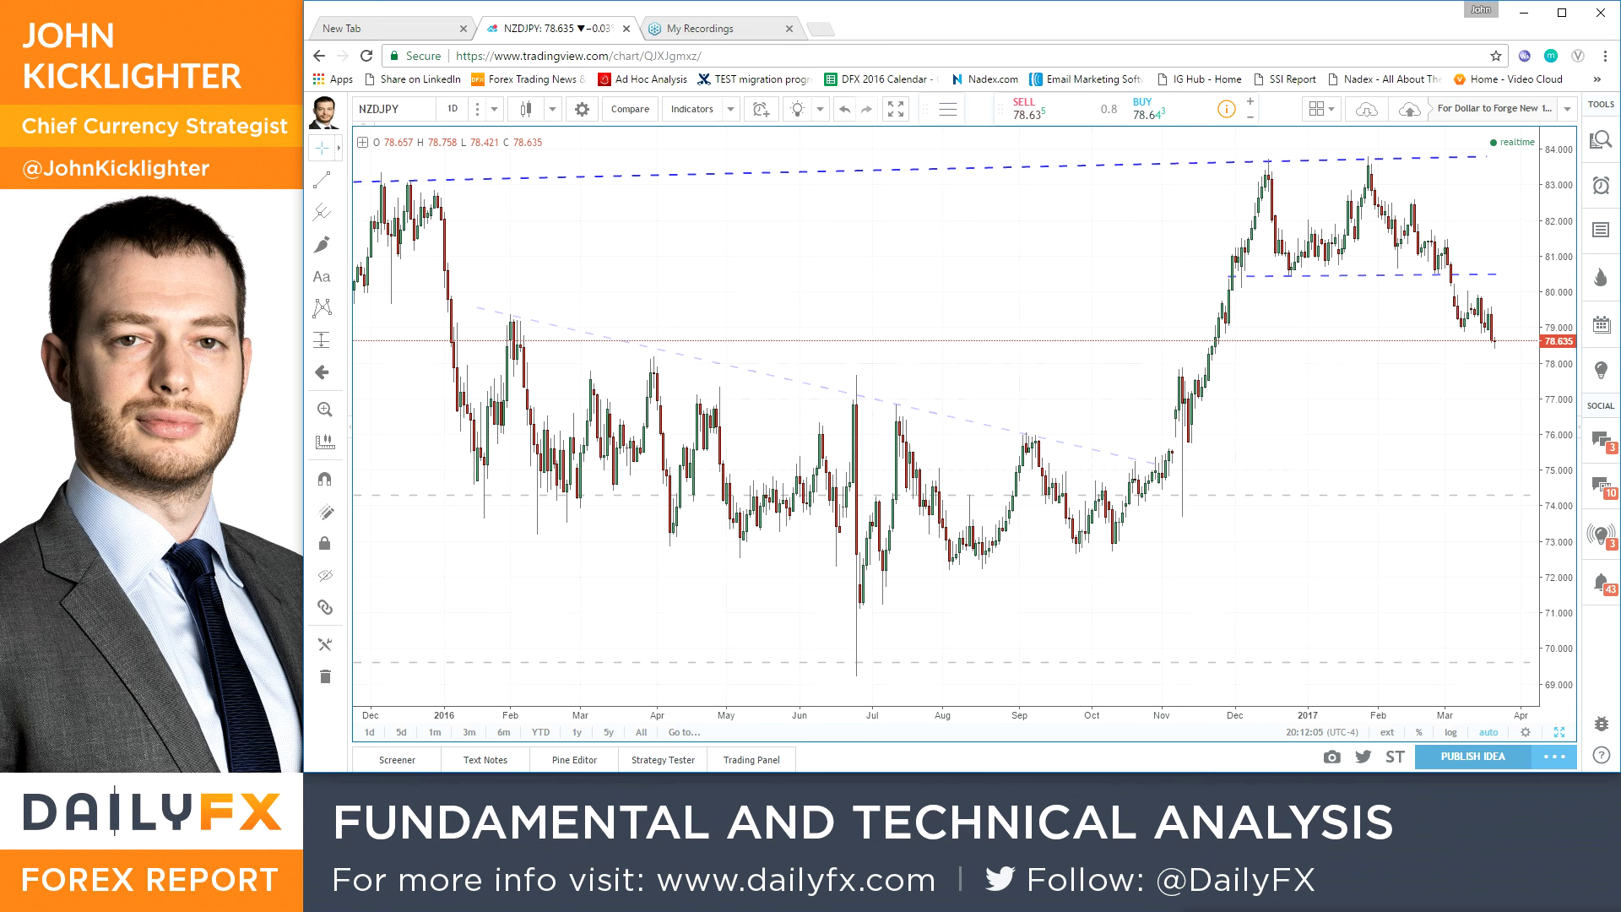
{"action": "type", "text": "GBPJPY"}
{"action": "key", "text": "Return"}
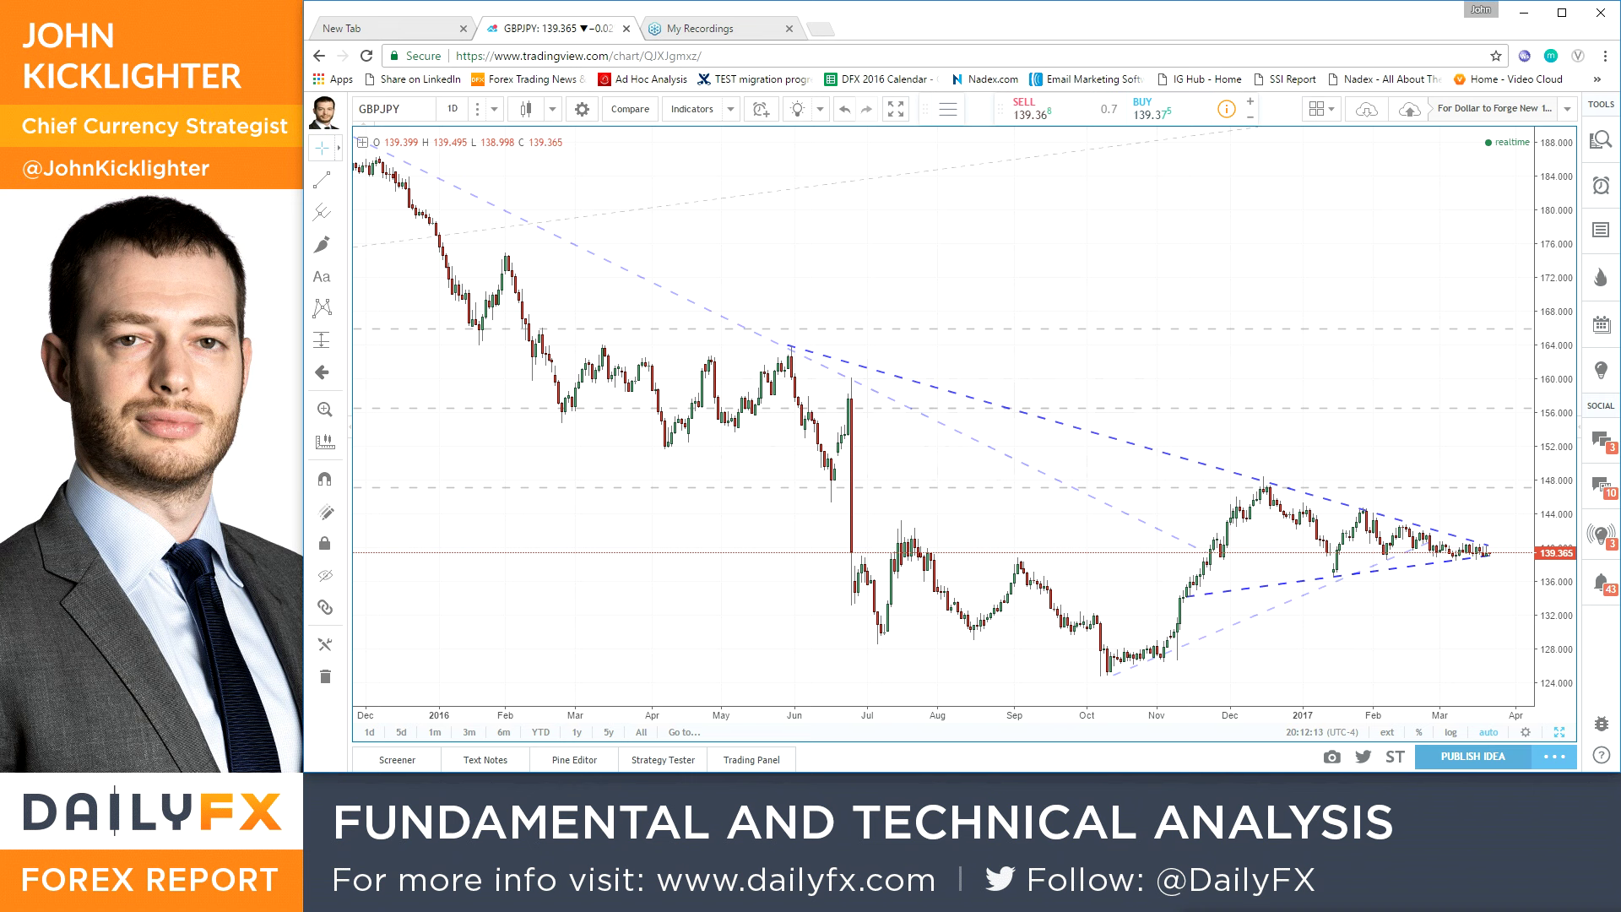
View GBPJPY on the 4h interval, then 1D, then load EURJPY
{"action": "type", "text": "4h"}
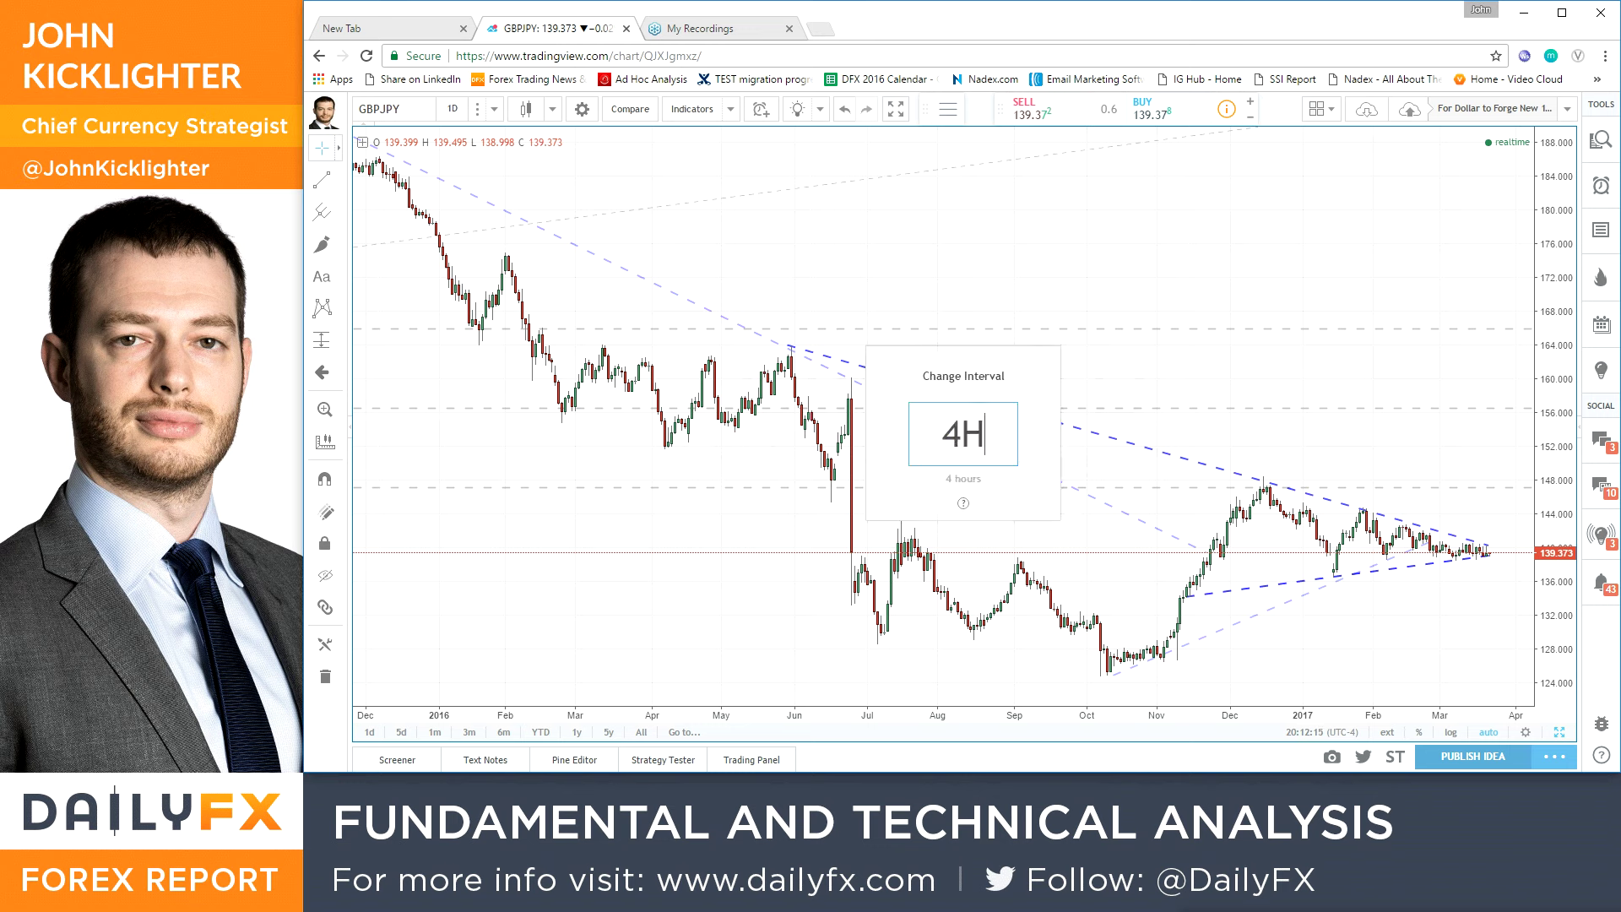
{"action": "key", "text": "Return"}
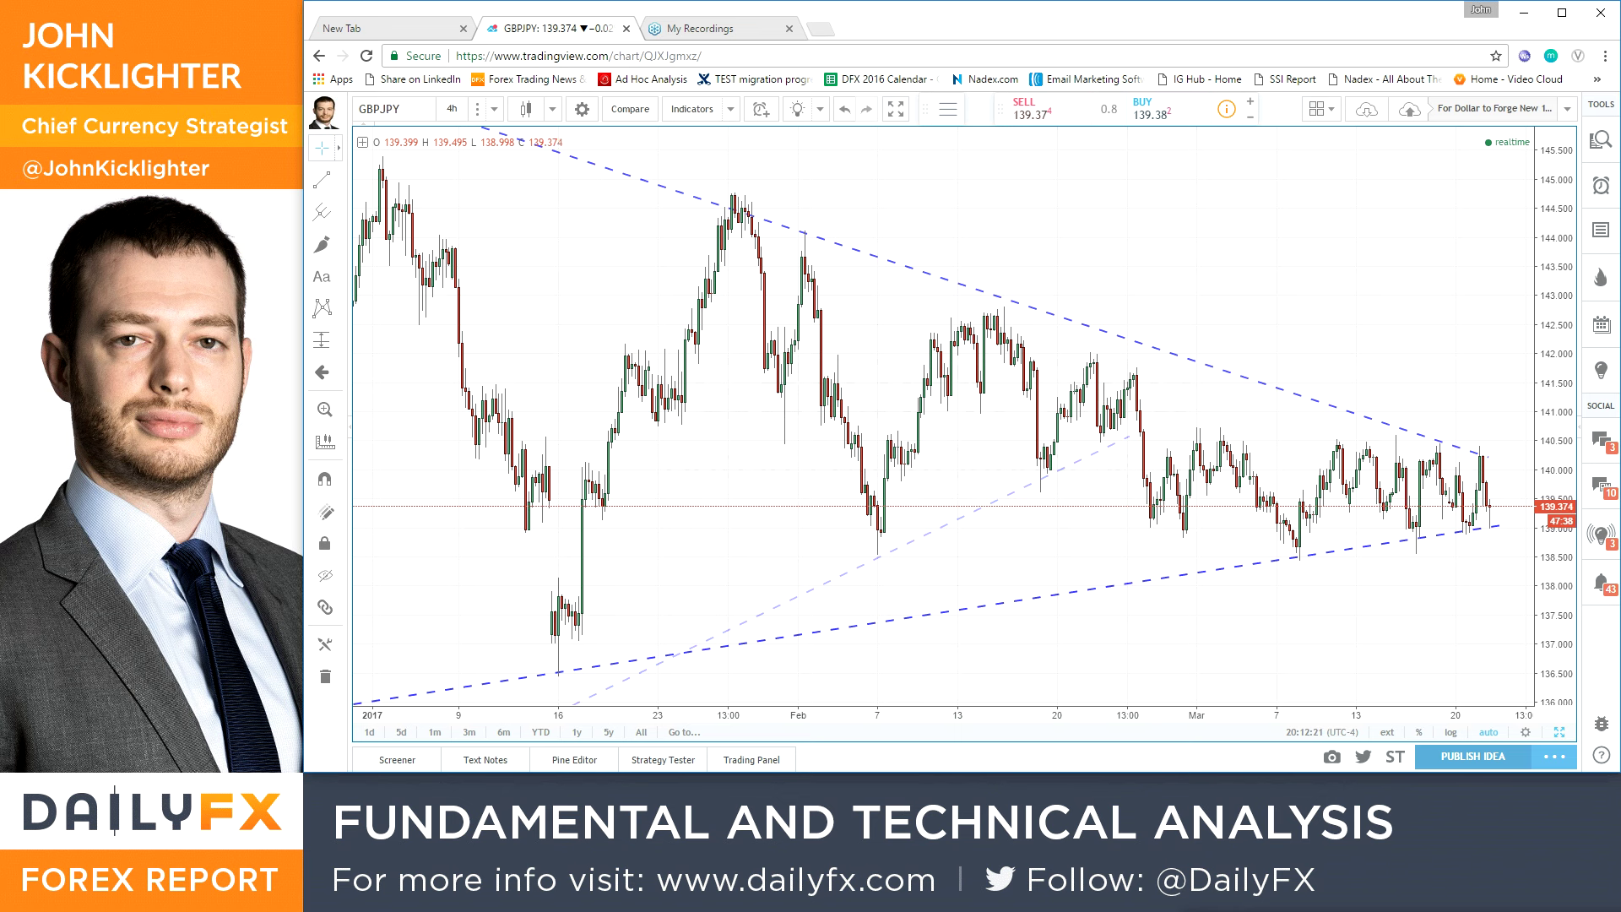
{"action": "type", "text": "1D"}
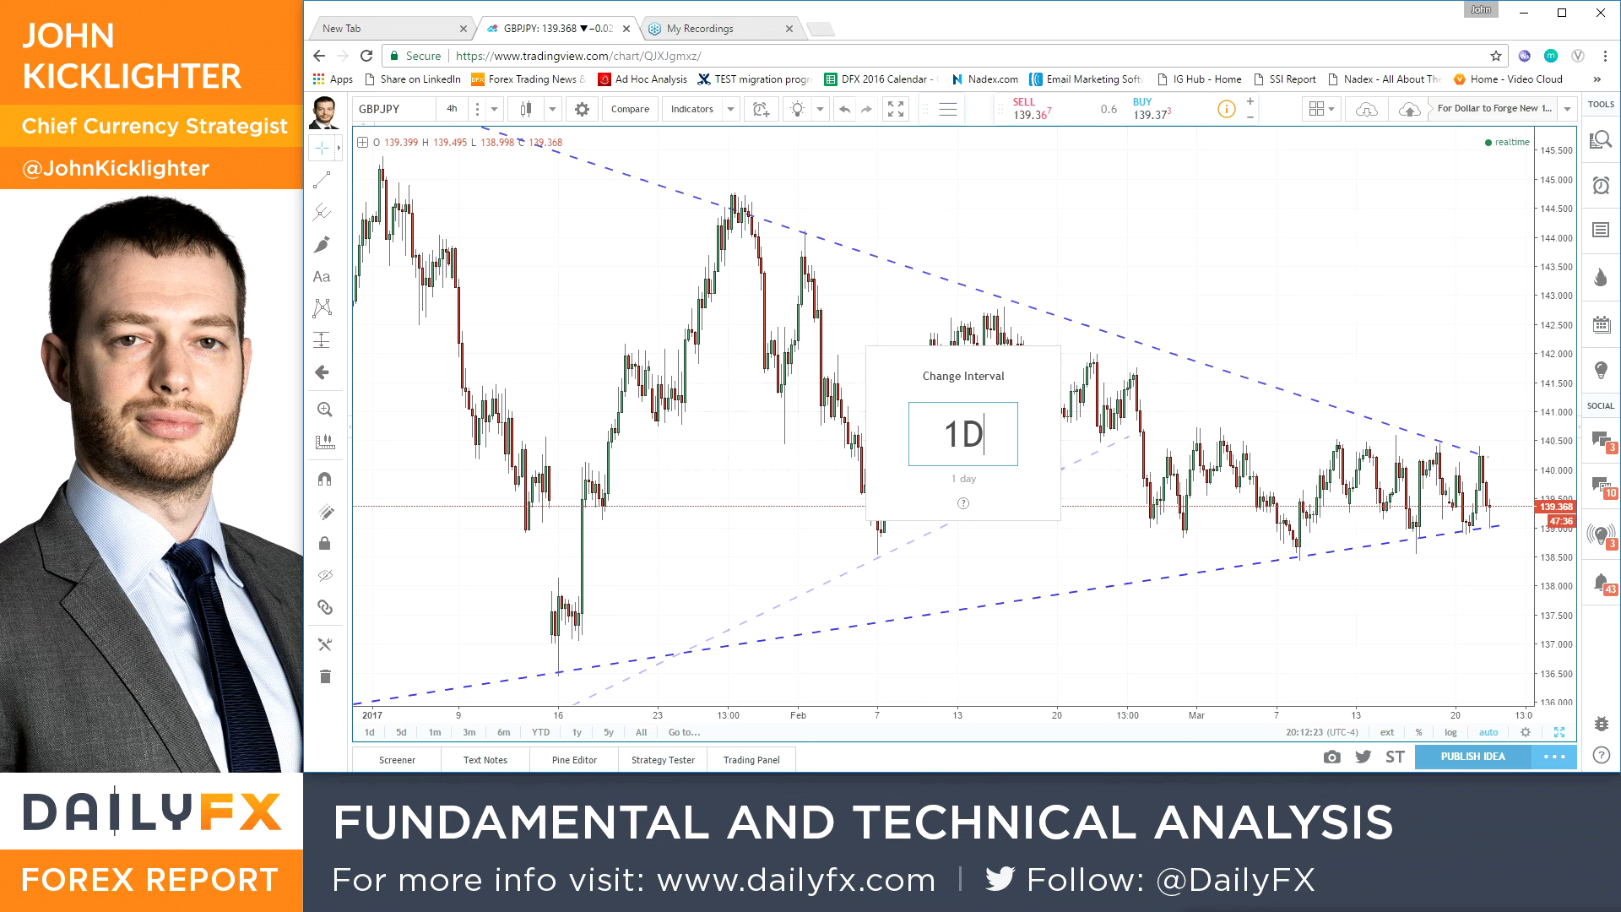
{"action": "key", "text": "Return"}
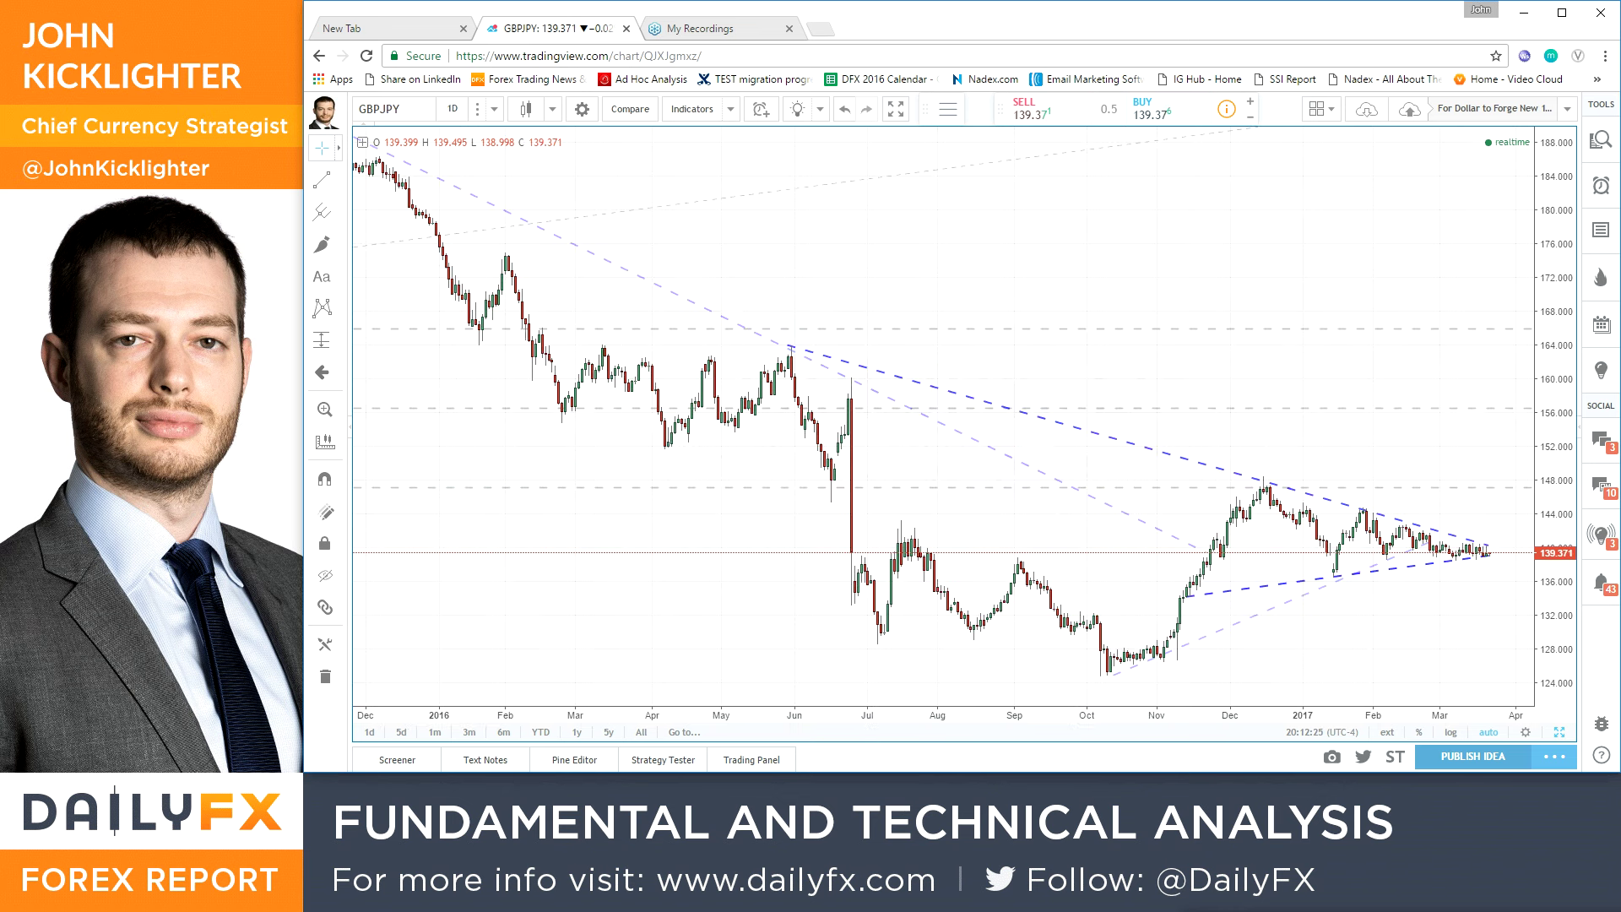
{"action": "type", "text": "EURJPY"}
{"action": "key", "text": "Return"}
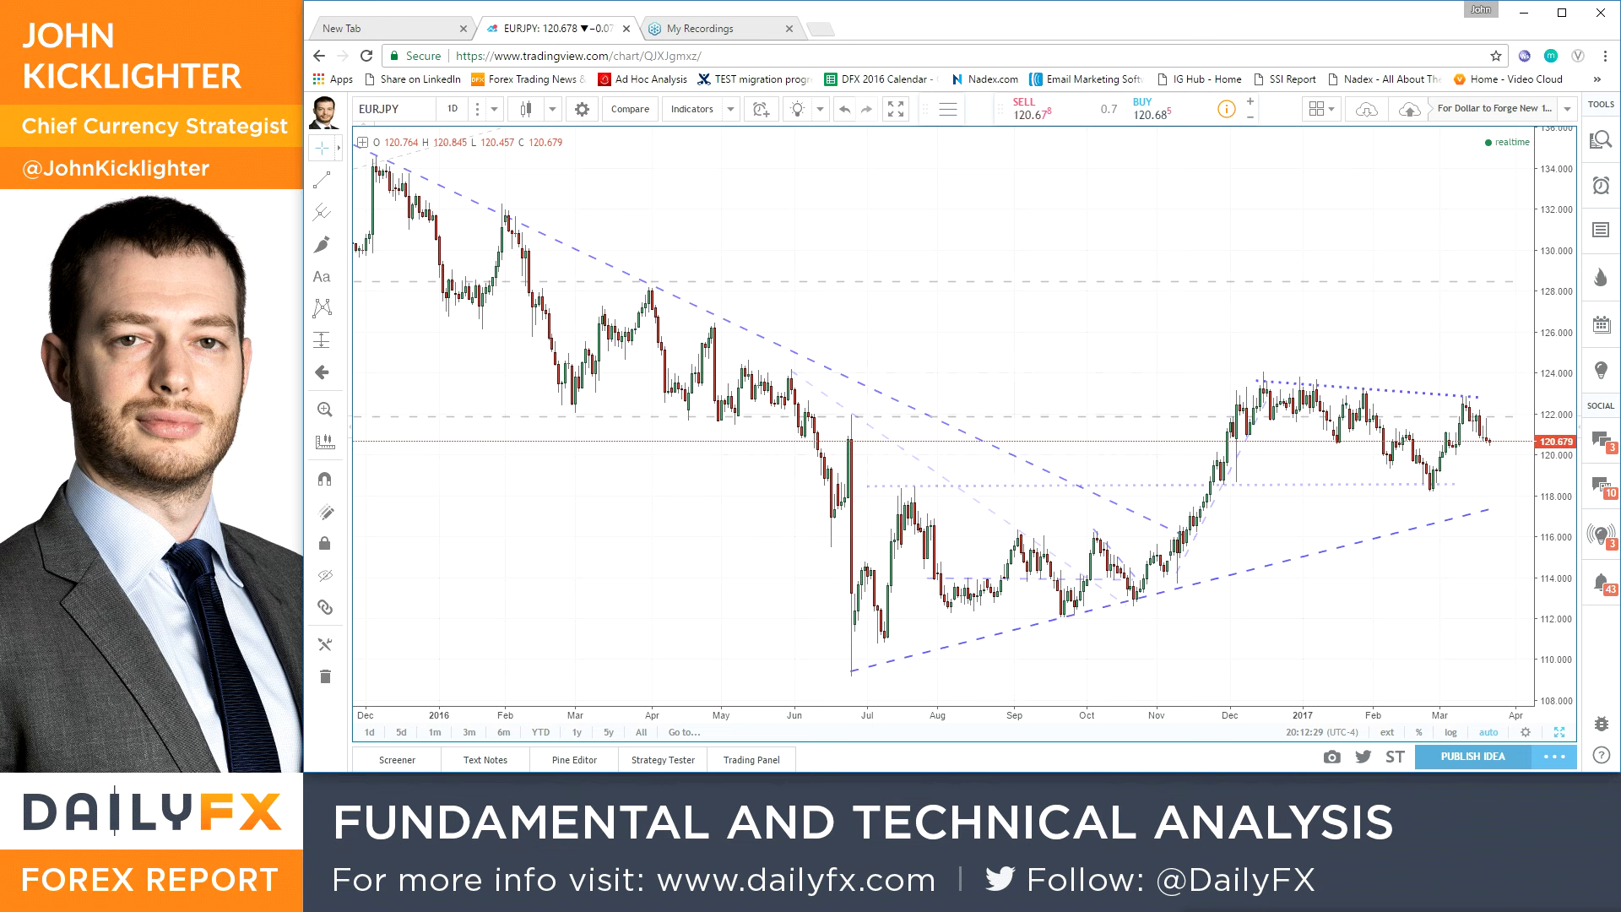
Load the CADJPY chart, then the DXY dollar index chart
{"action": "type", "text": "CADJPY"}
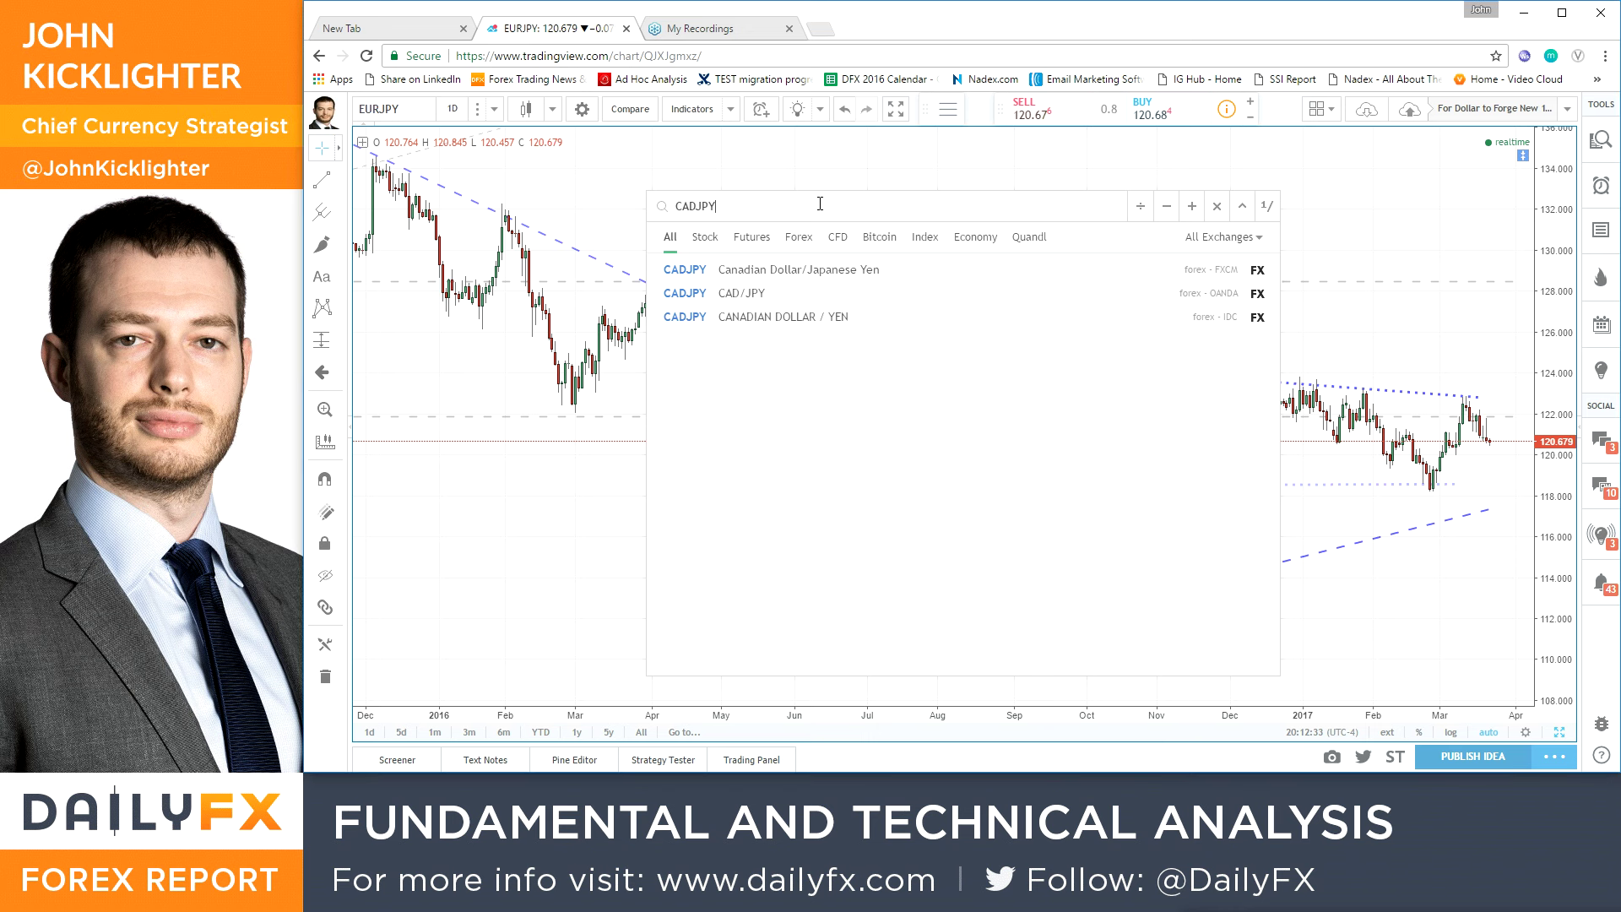
{"action": "key", "text": "Return"}
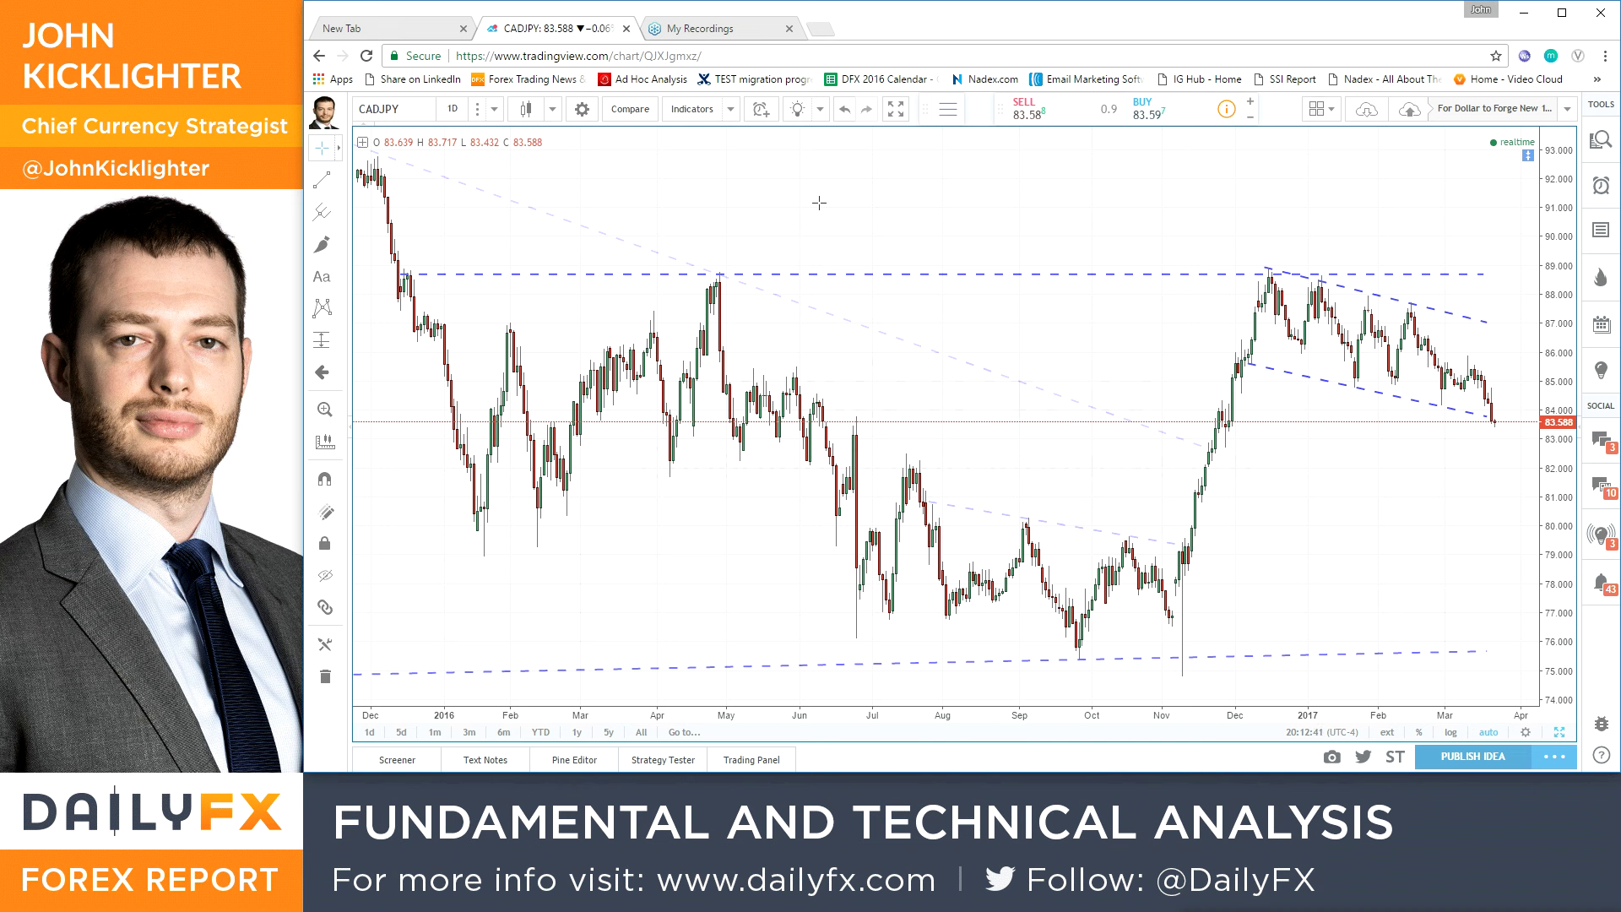
{"action": "type", "text": "DXY"}
{"action": "key", "text": "Return"}
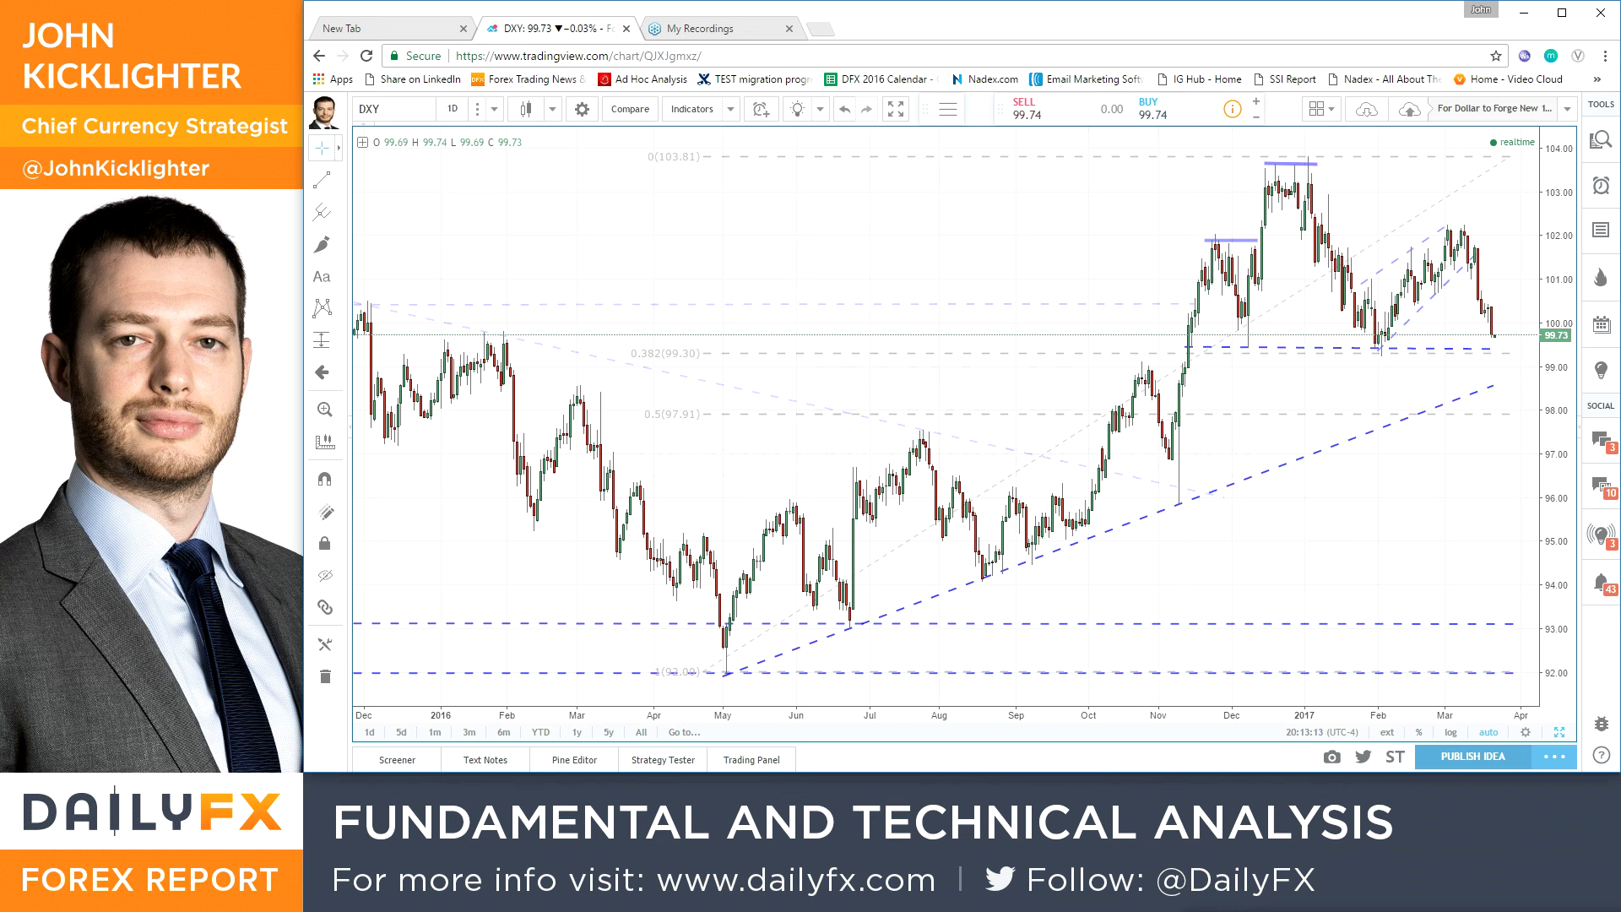
Load EURUSD, zoom out to show history back to early 2015, then switch to SPX
{"action": "type", "text": "EURUSD"}
{"action": "key", "text": "Return"}
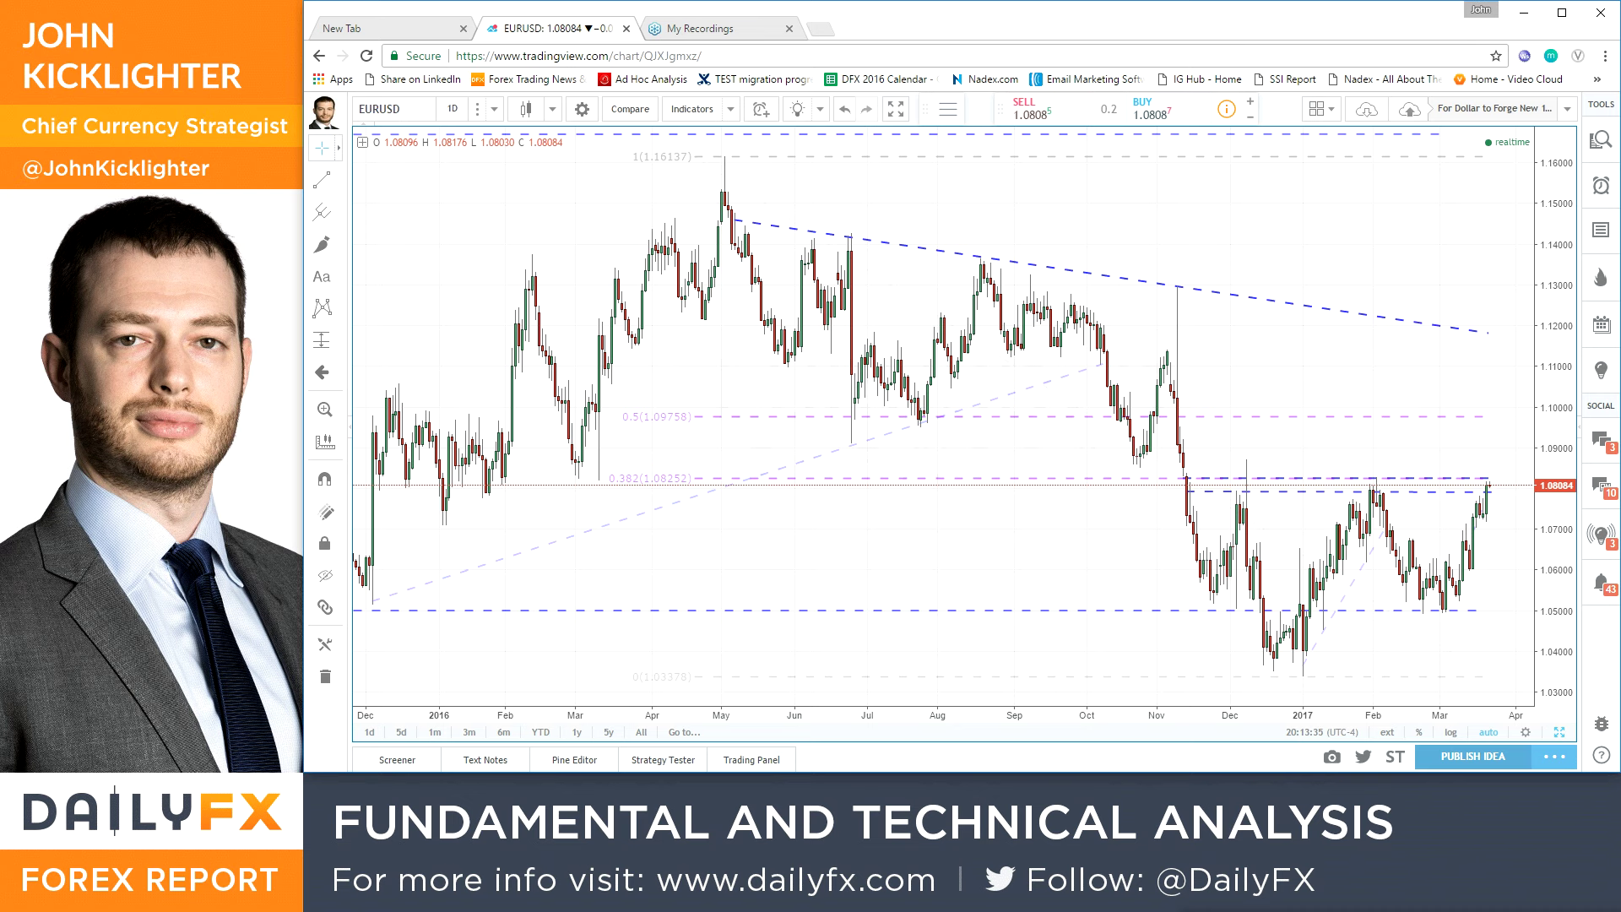
{"action": "scroll", "coordinate": [876, 438], "scroll_direction": "down", "scroll_amount": 5}
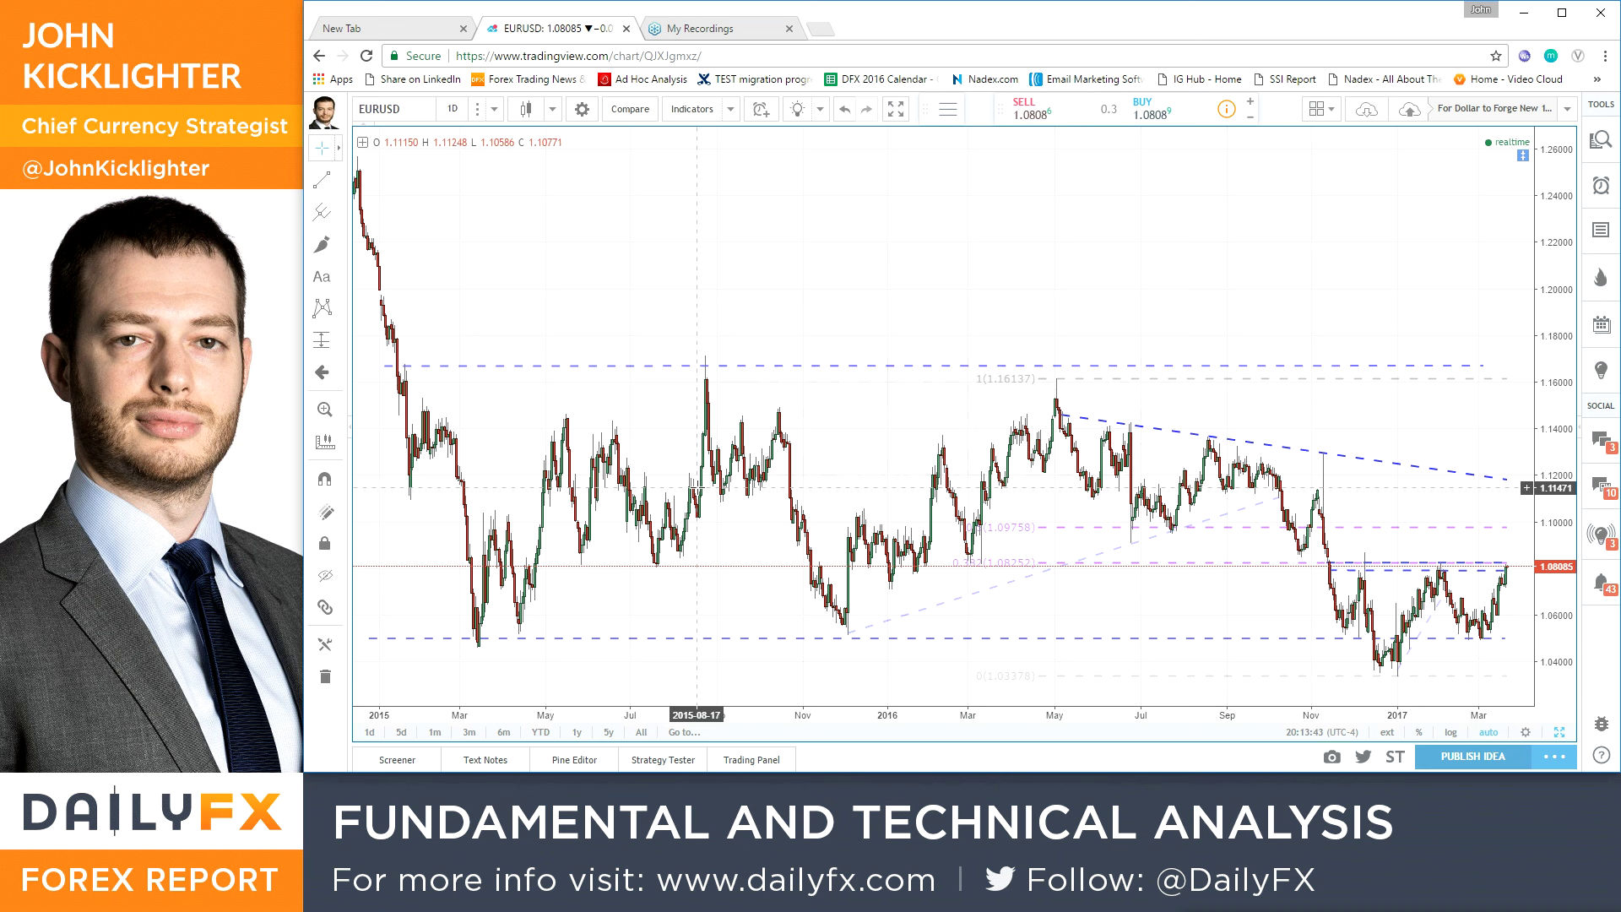
{"action": "type", "text": "SPX"}
{"action": "key", "text": "Return"}
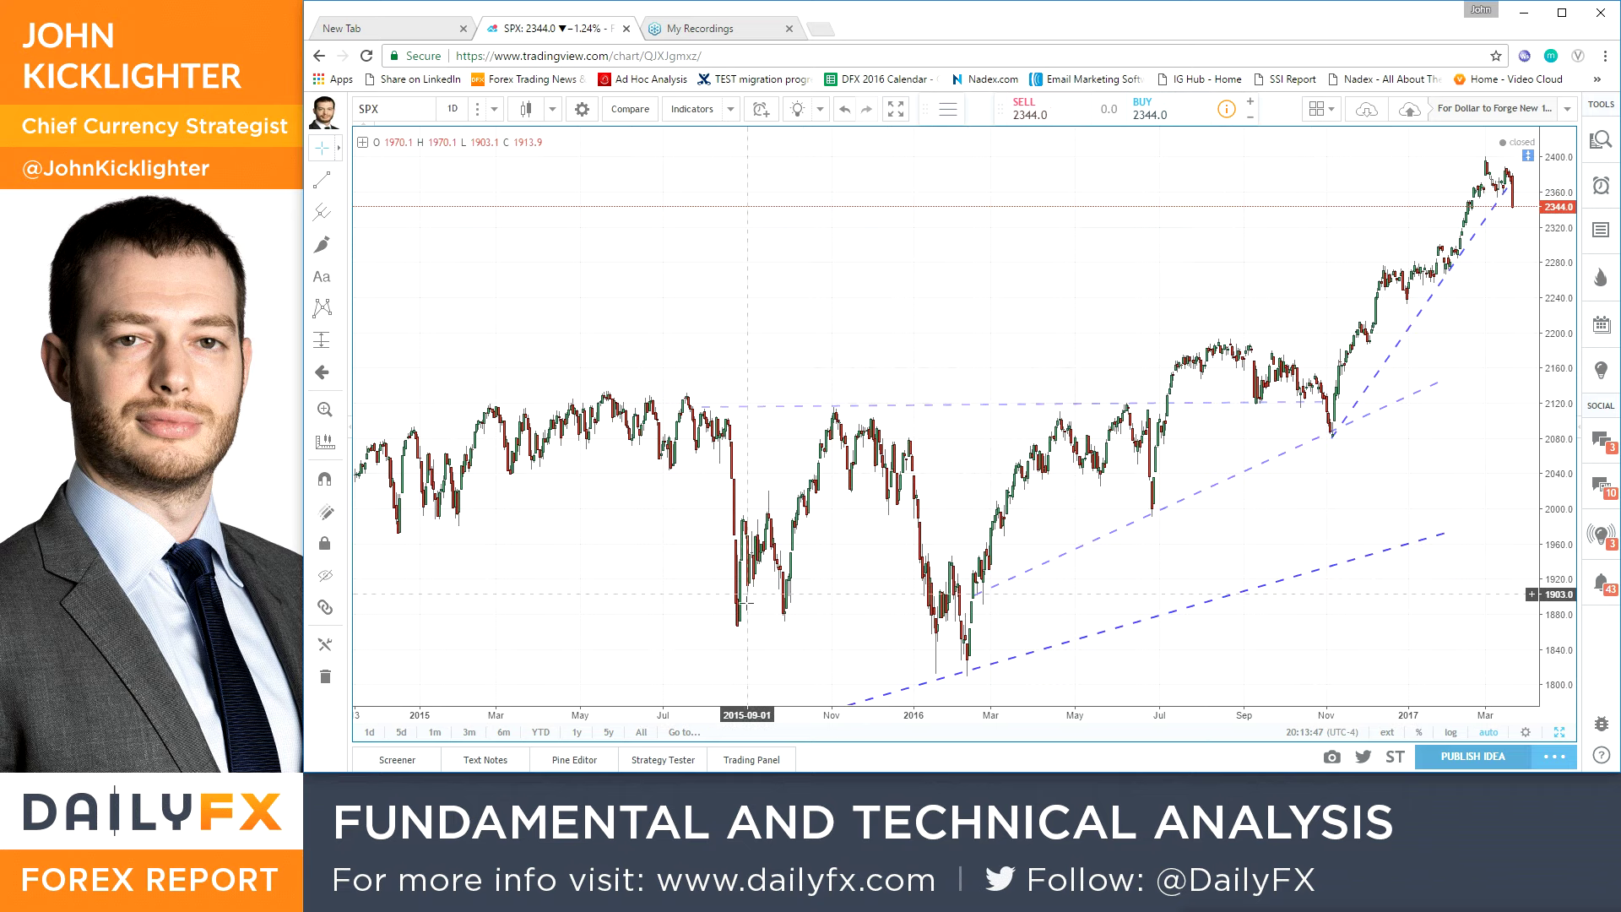
Confirm the symbol entry to return to EURUSD daily and zoom into December 2015–April 2017
{"action": "type", "text": "SPX"}
{"action": "key", "text": "Return"}
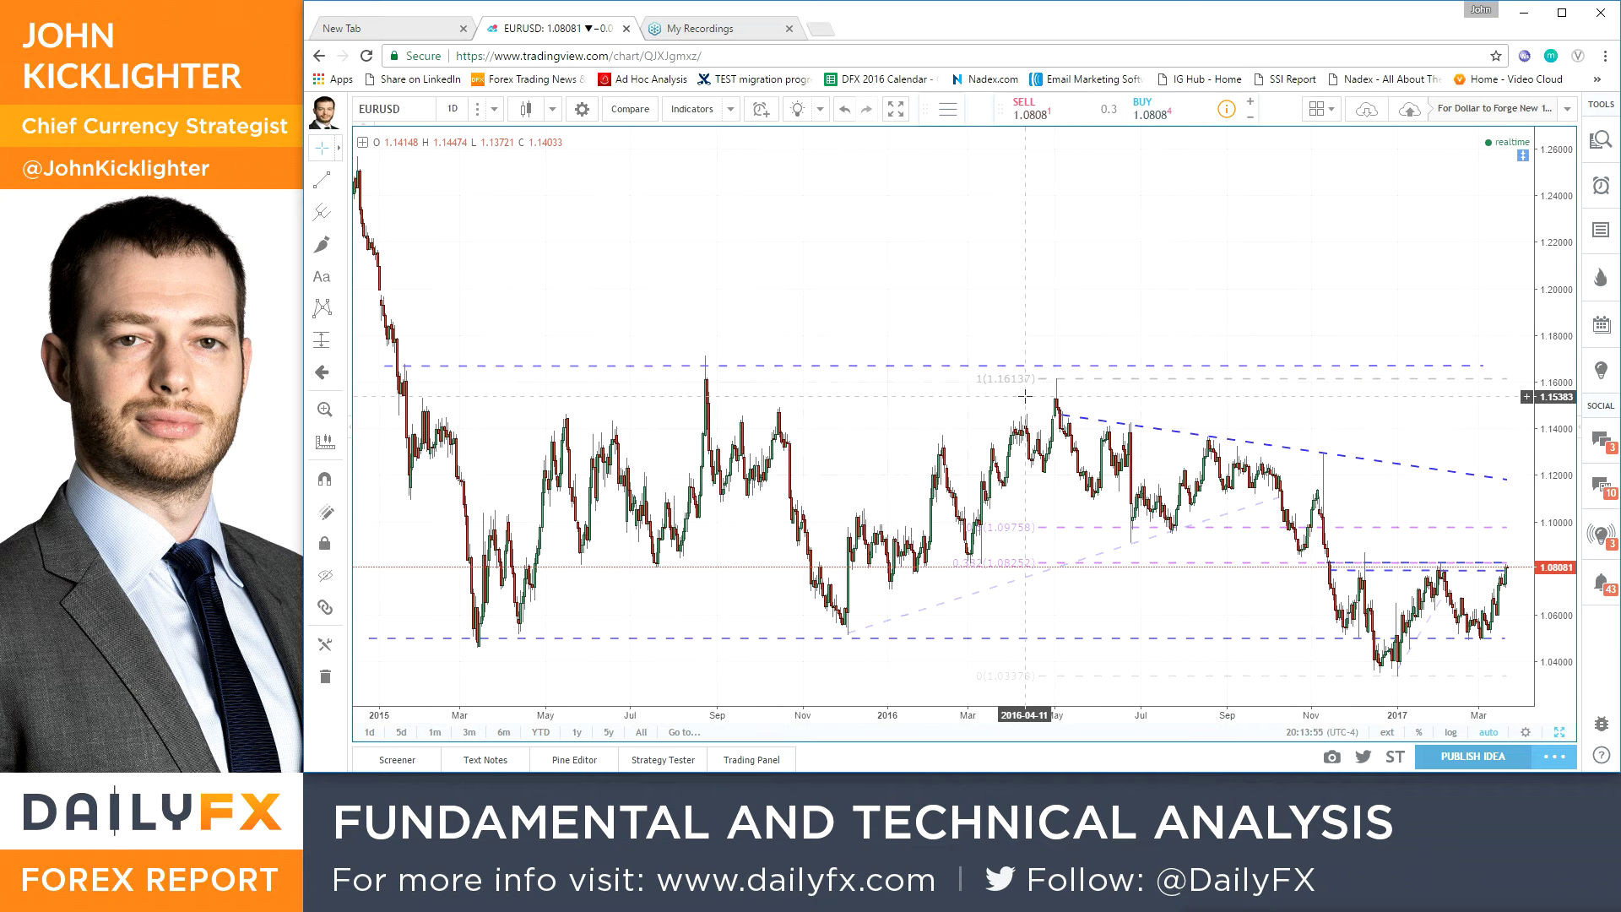
{"action": "scroll", "coordinate": [1025, 396], "scroll_direction": "up", "scroll_amount": 5}
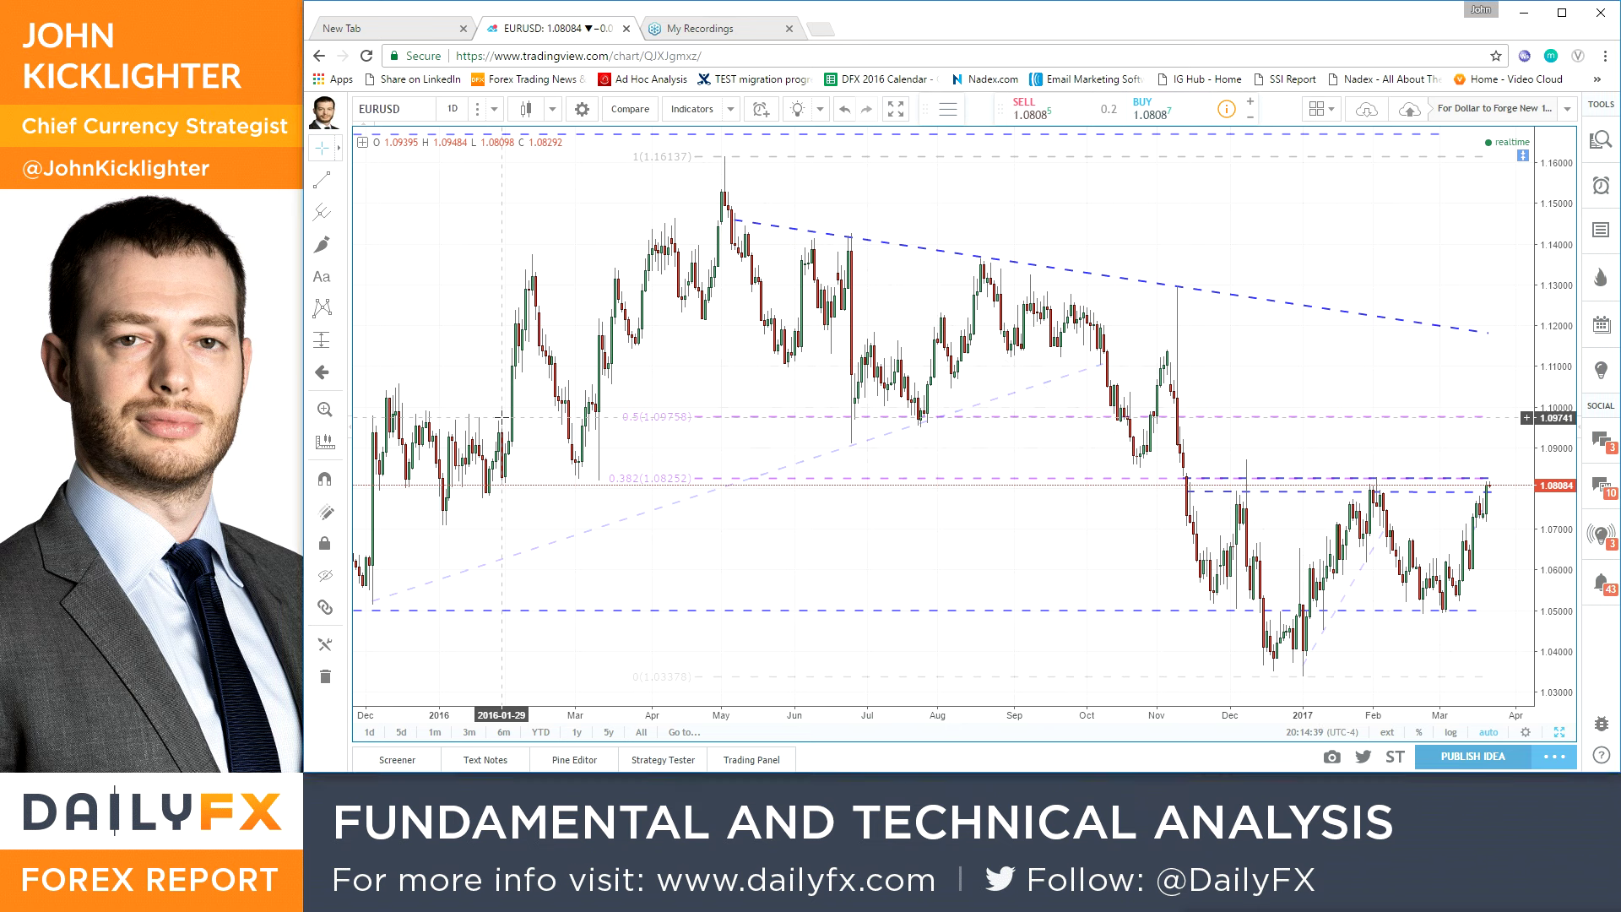
In Excel, view the Stim_Big and Risk_Deep chart sheets, then minimize the workbook
{"action": "key", "text": "alt+Tab"}
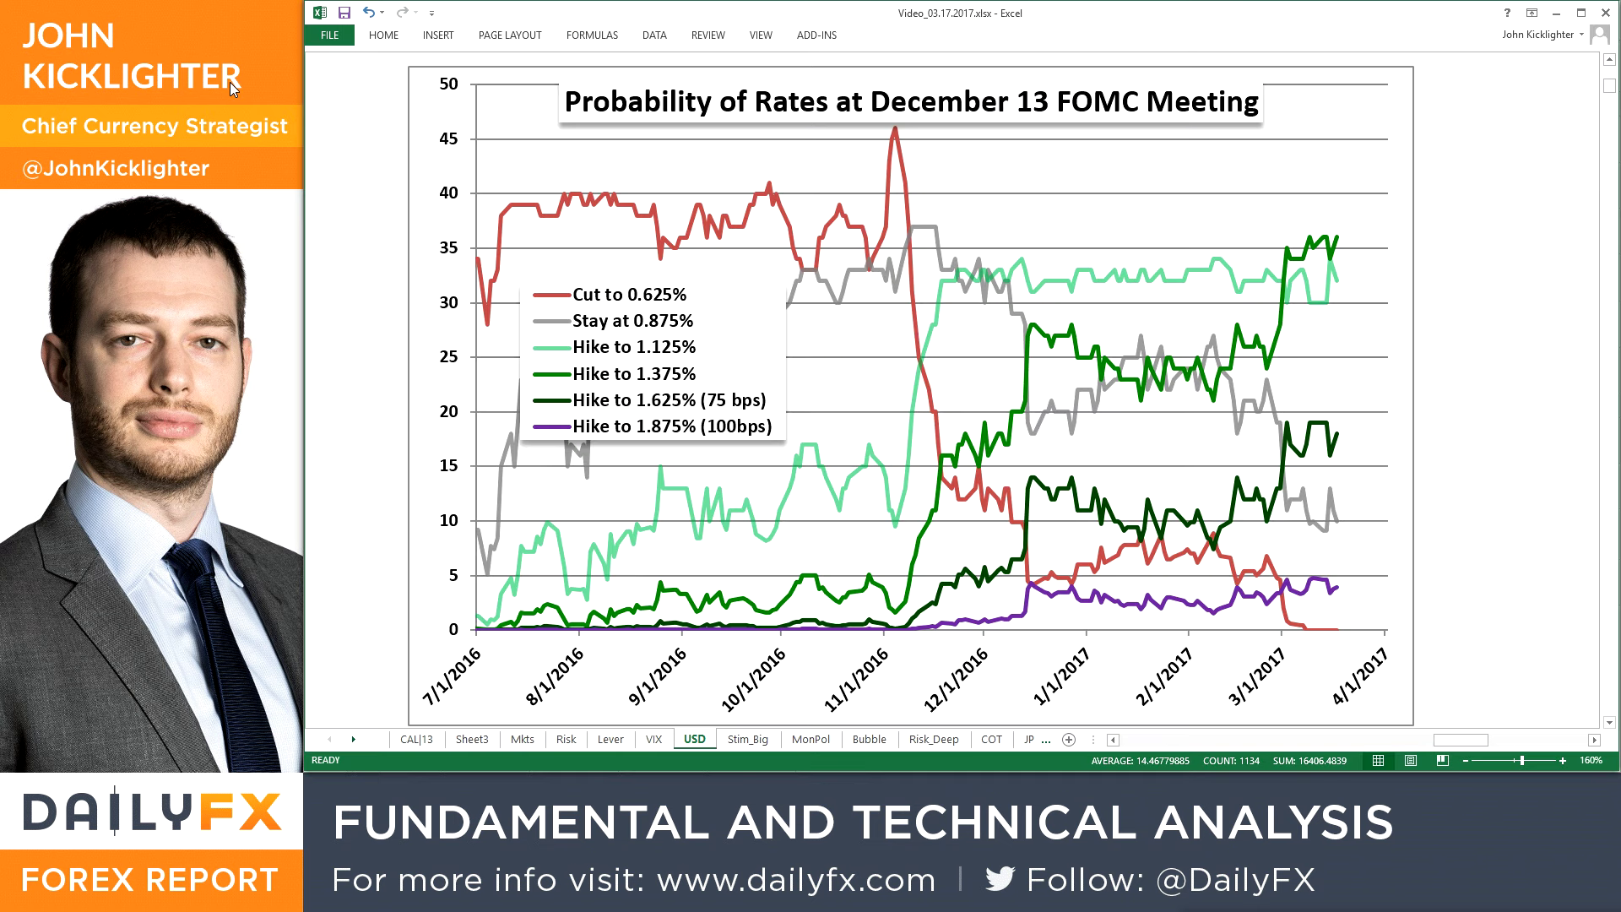
{"action": "left_click", "coordinate": [744, 740]}
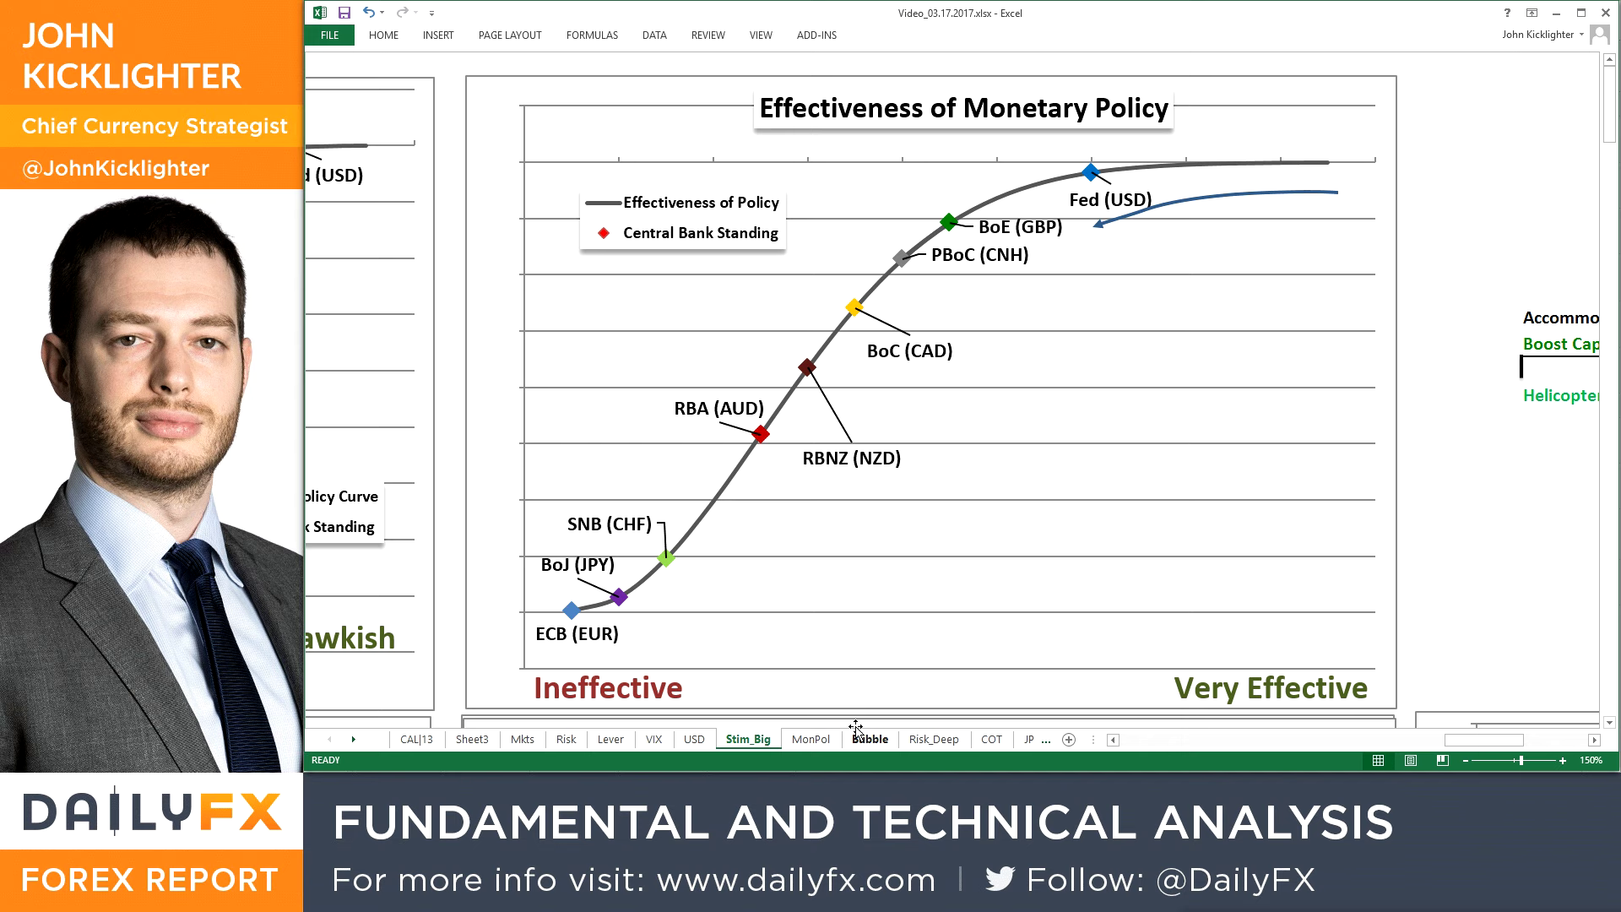
{"action": "left_click", "coordinate": [914, 741]}
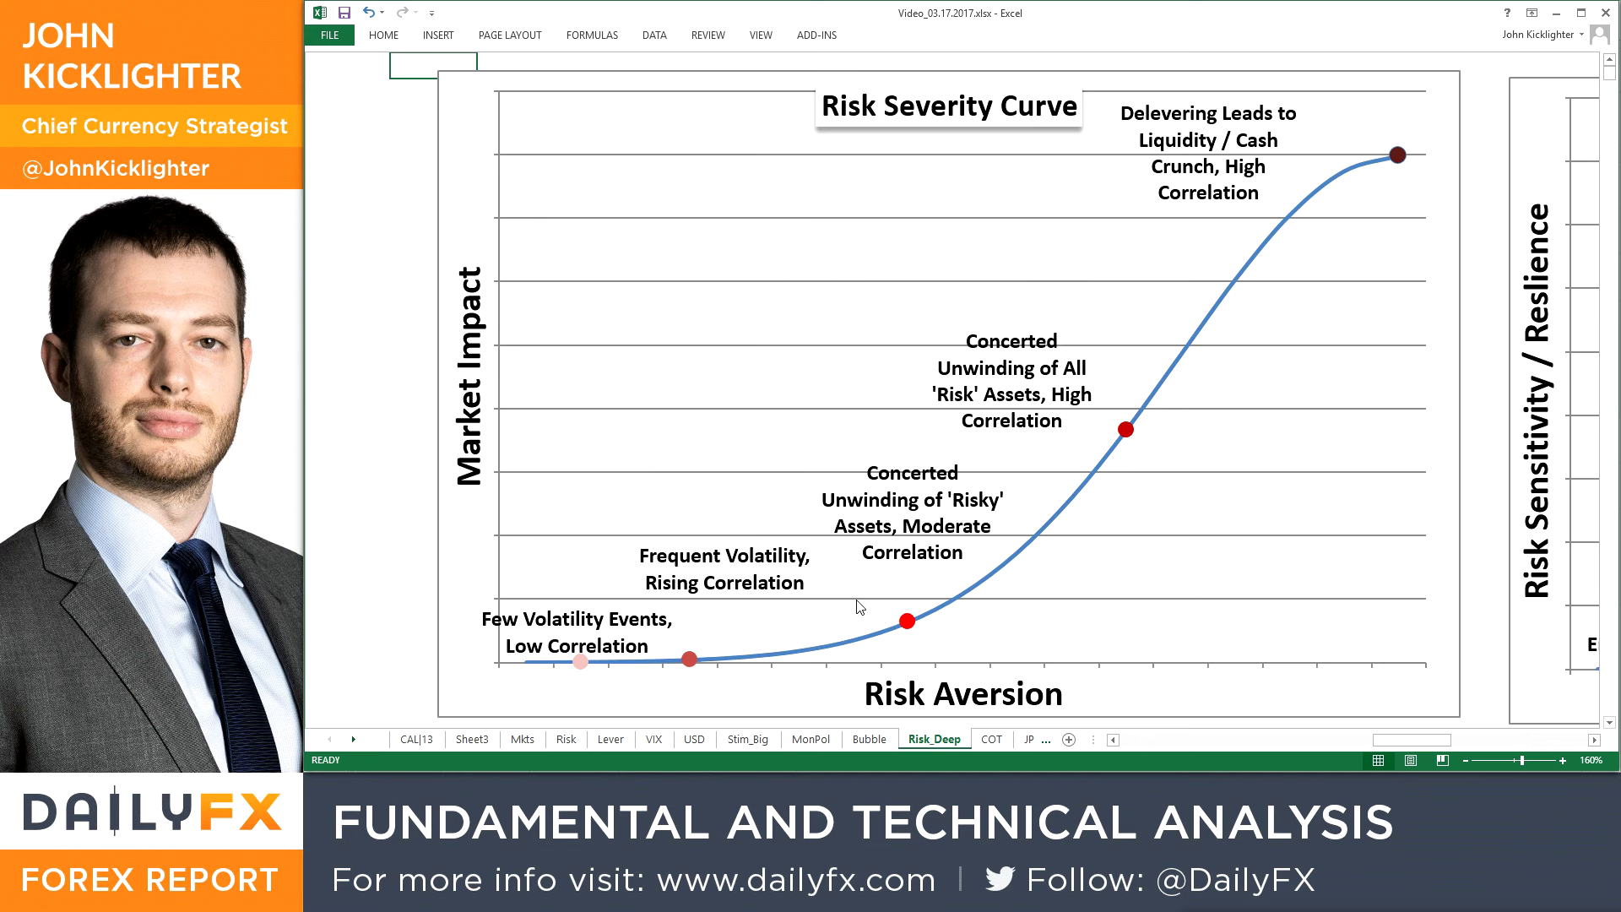
{"action": "left_click_drag", "start_coordinate": [1428, 739], "coordinate": [1498, 739]}
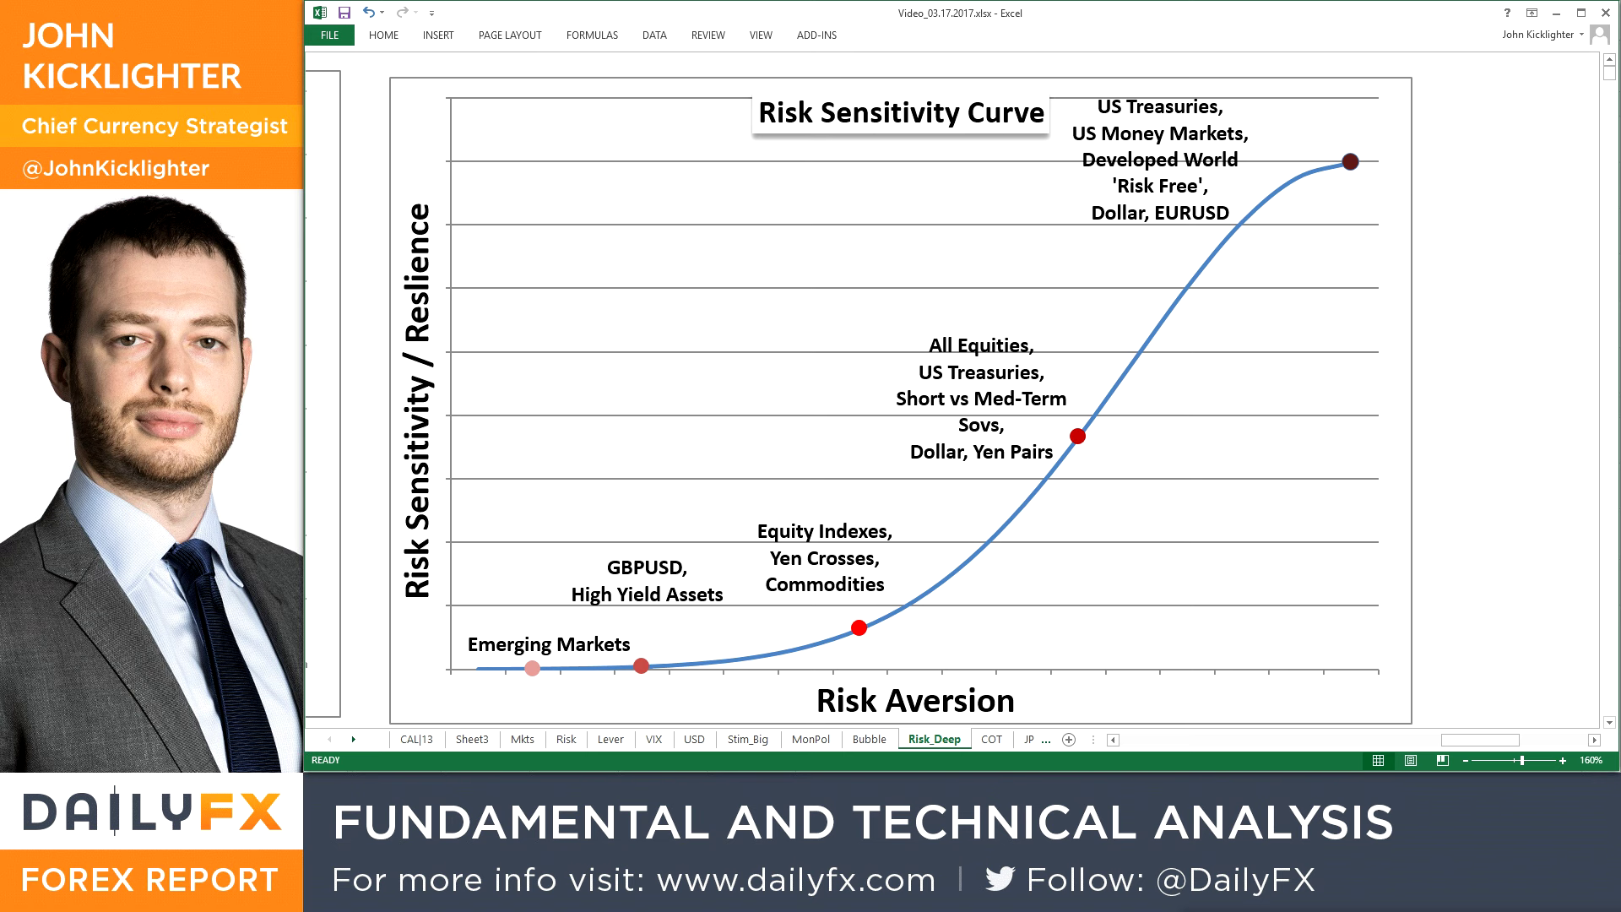
{"action": "left_click", "coordinate": [1556, 13]}
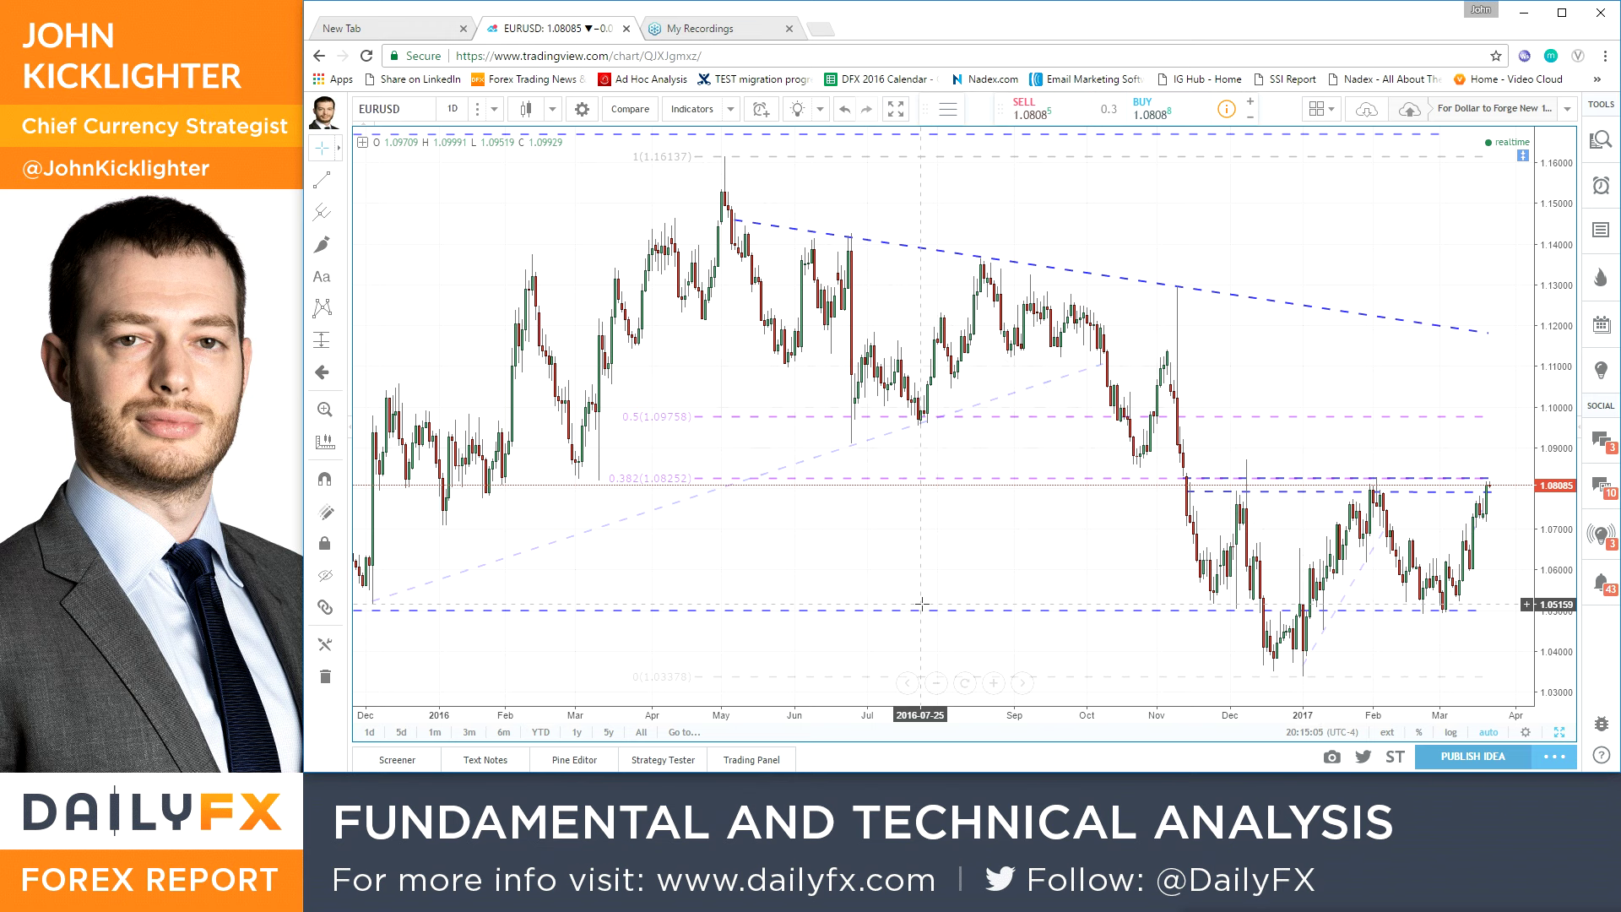
Cycle the chart through AUDUSD, NZDUSD and USDCAD, finishing on GBPUSD
{"action": "type", "text": "AUDUSD"}
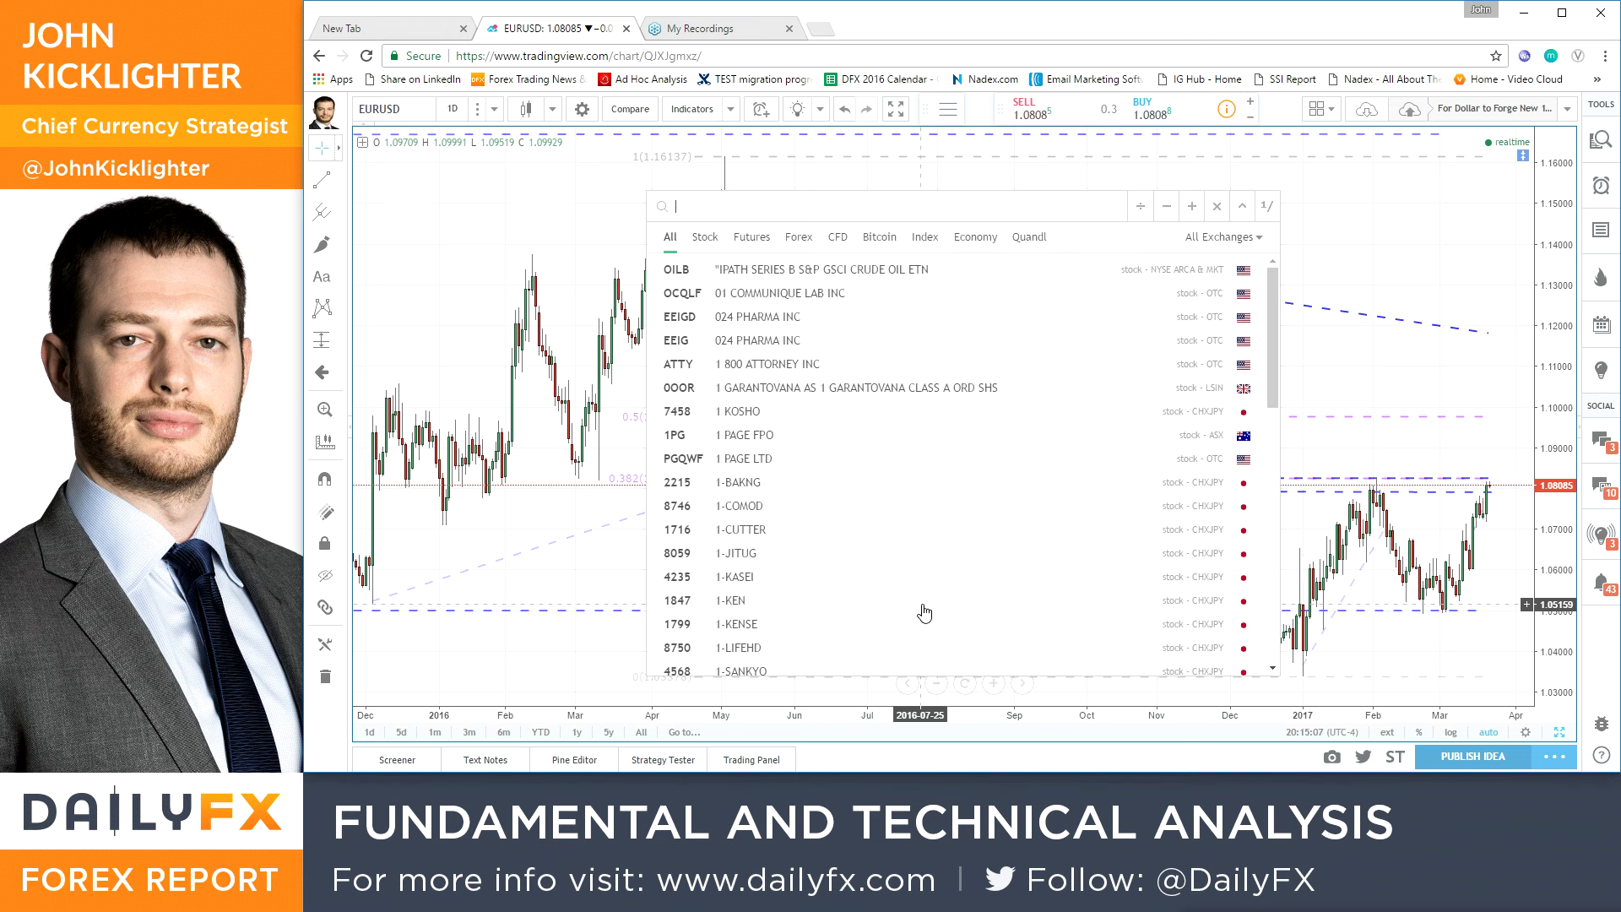
{"action": "key", "text": "Return"}
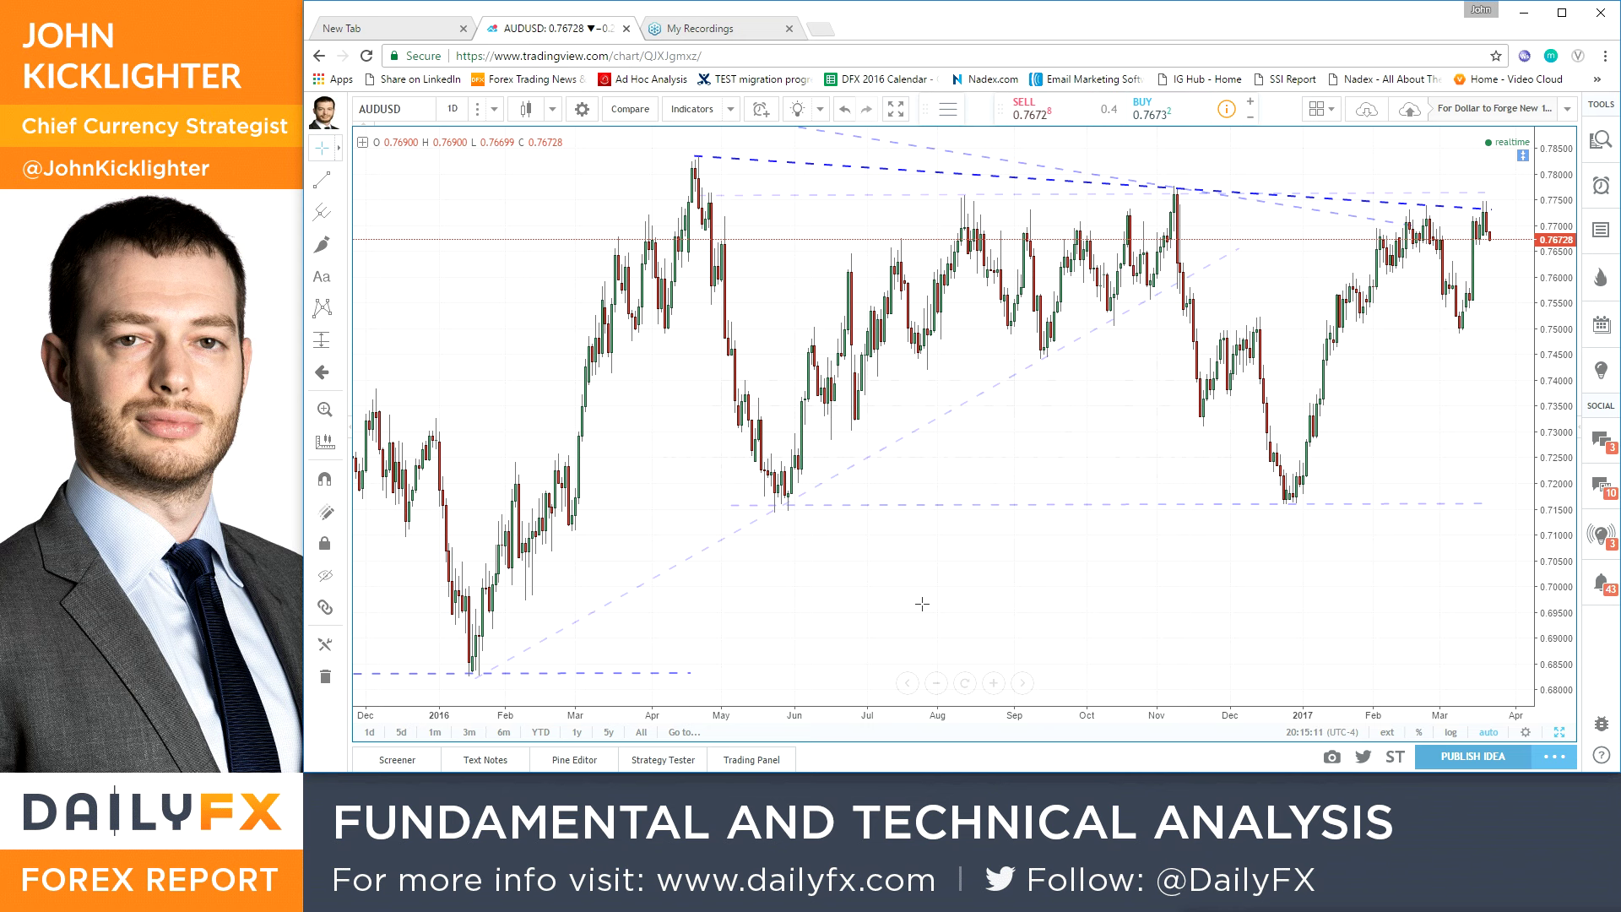
{"action": "type", "text": "NZDUSD"}
{"action": "key", "text": "Return"}
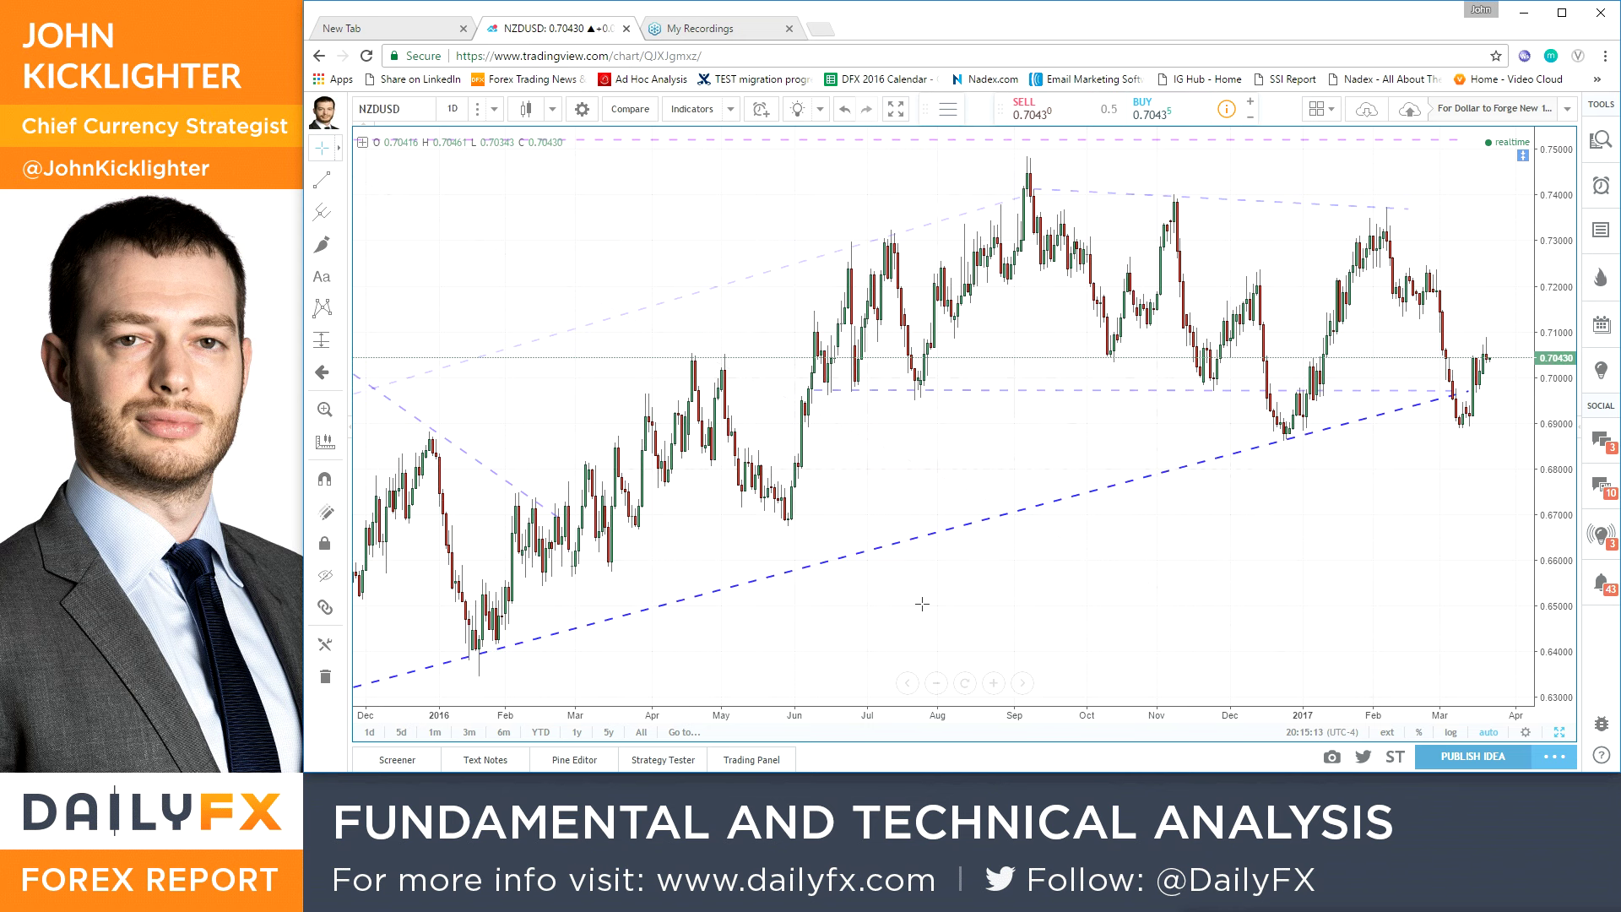
{"action": "type", "text": "U"}
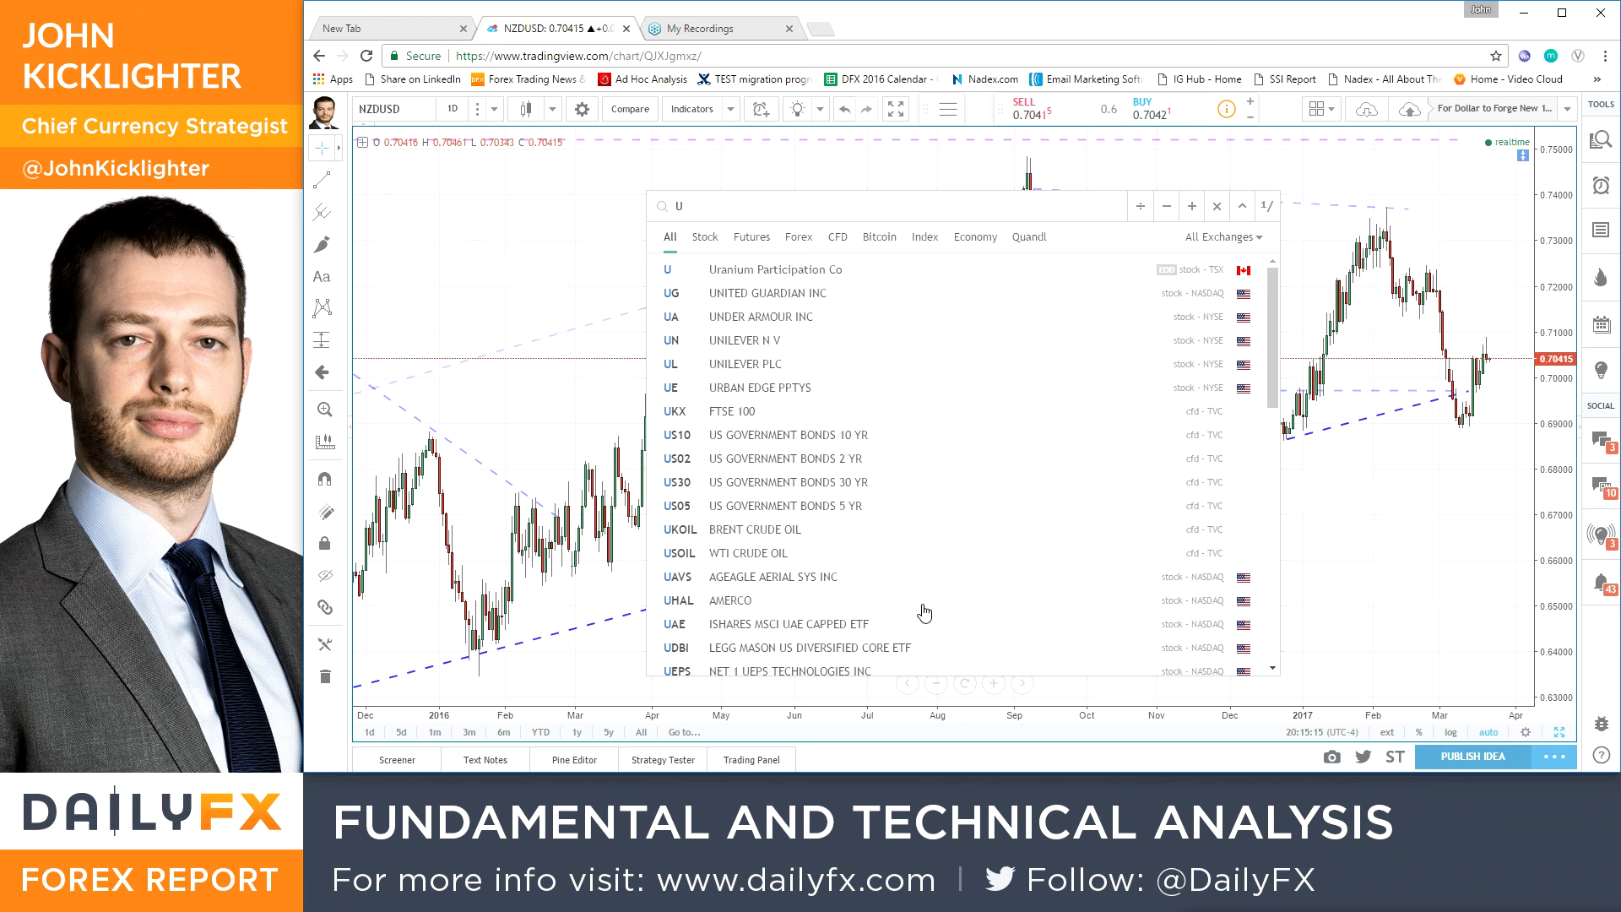
{"action": "type", "text": "SDCAD"}
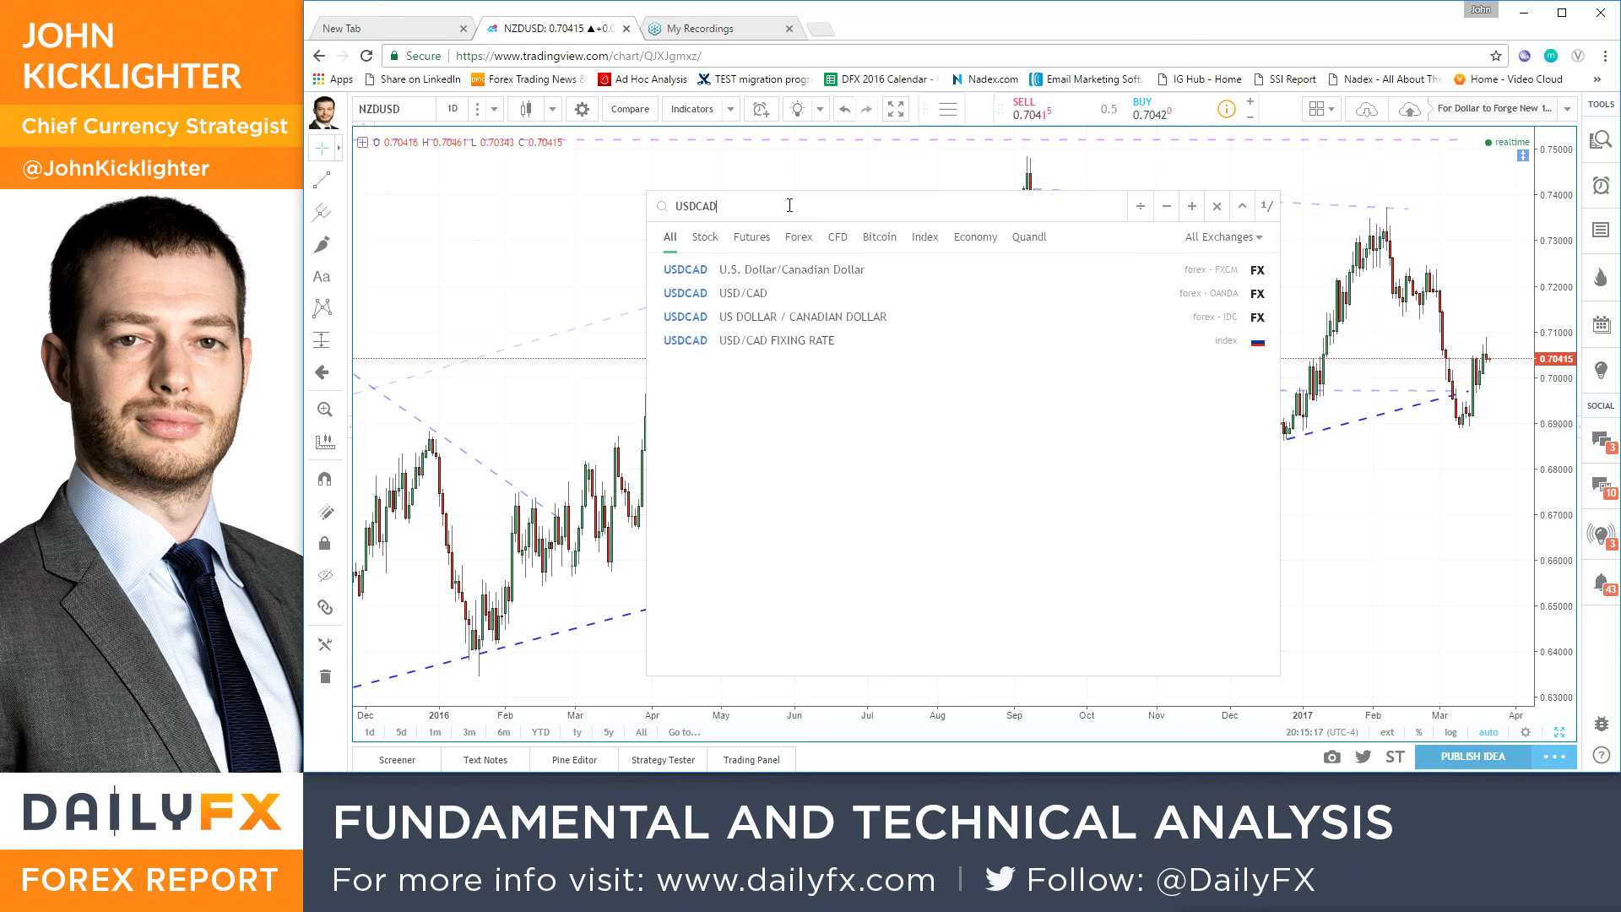
{"action": "key", "text": "Return"}
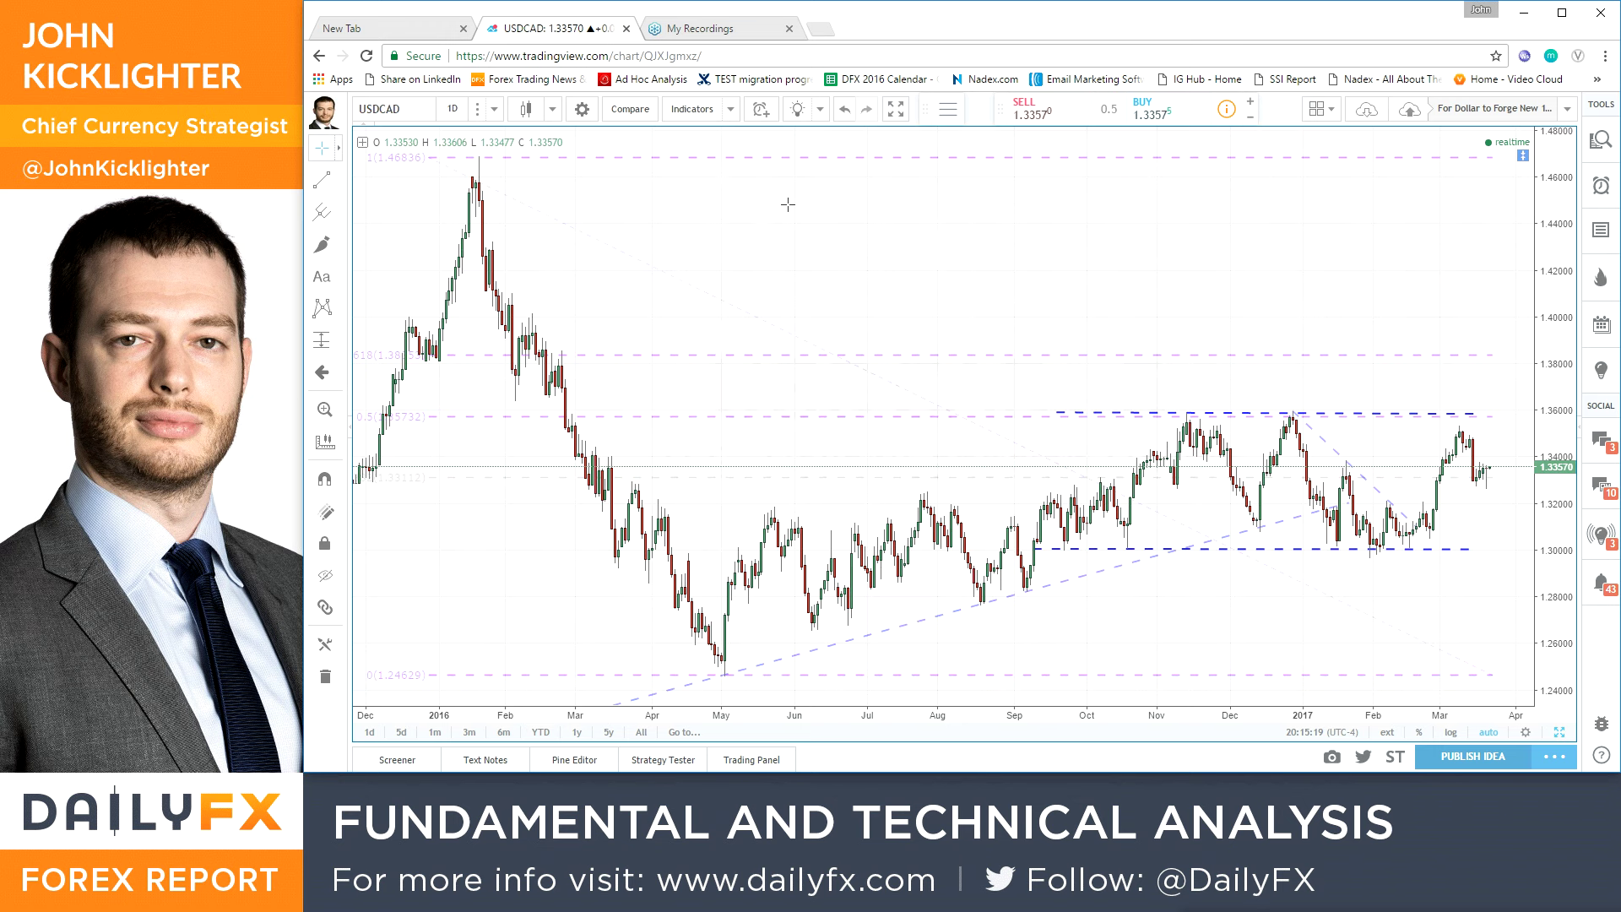
{"action": "type", "text": "GBPUSD"}
{"action": "key", "text": "Return"}
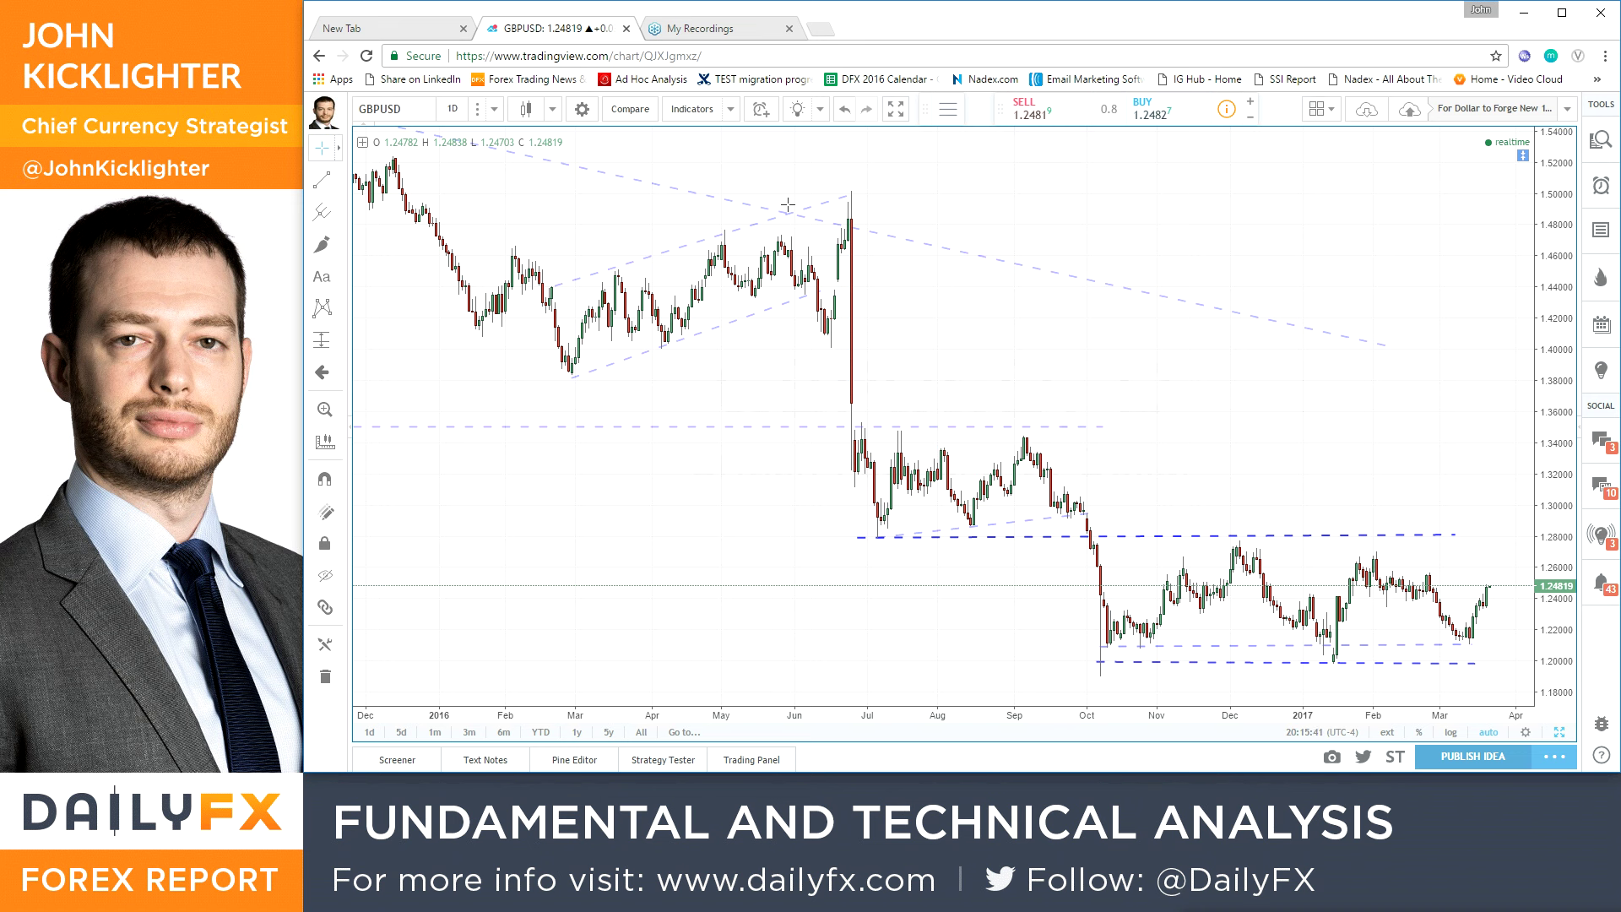
In Excel, open the CAL|13 calendar sheet and hide the row and column headings
{"action": "key", "text": "alt+Tab"}
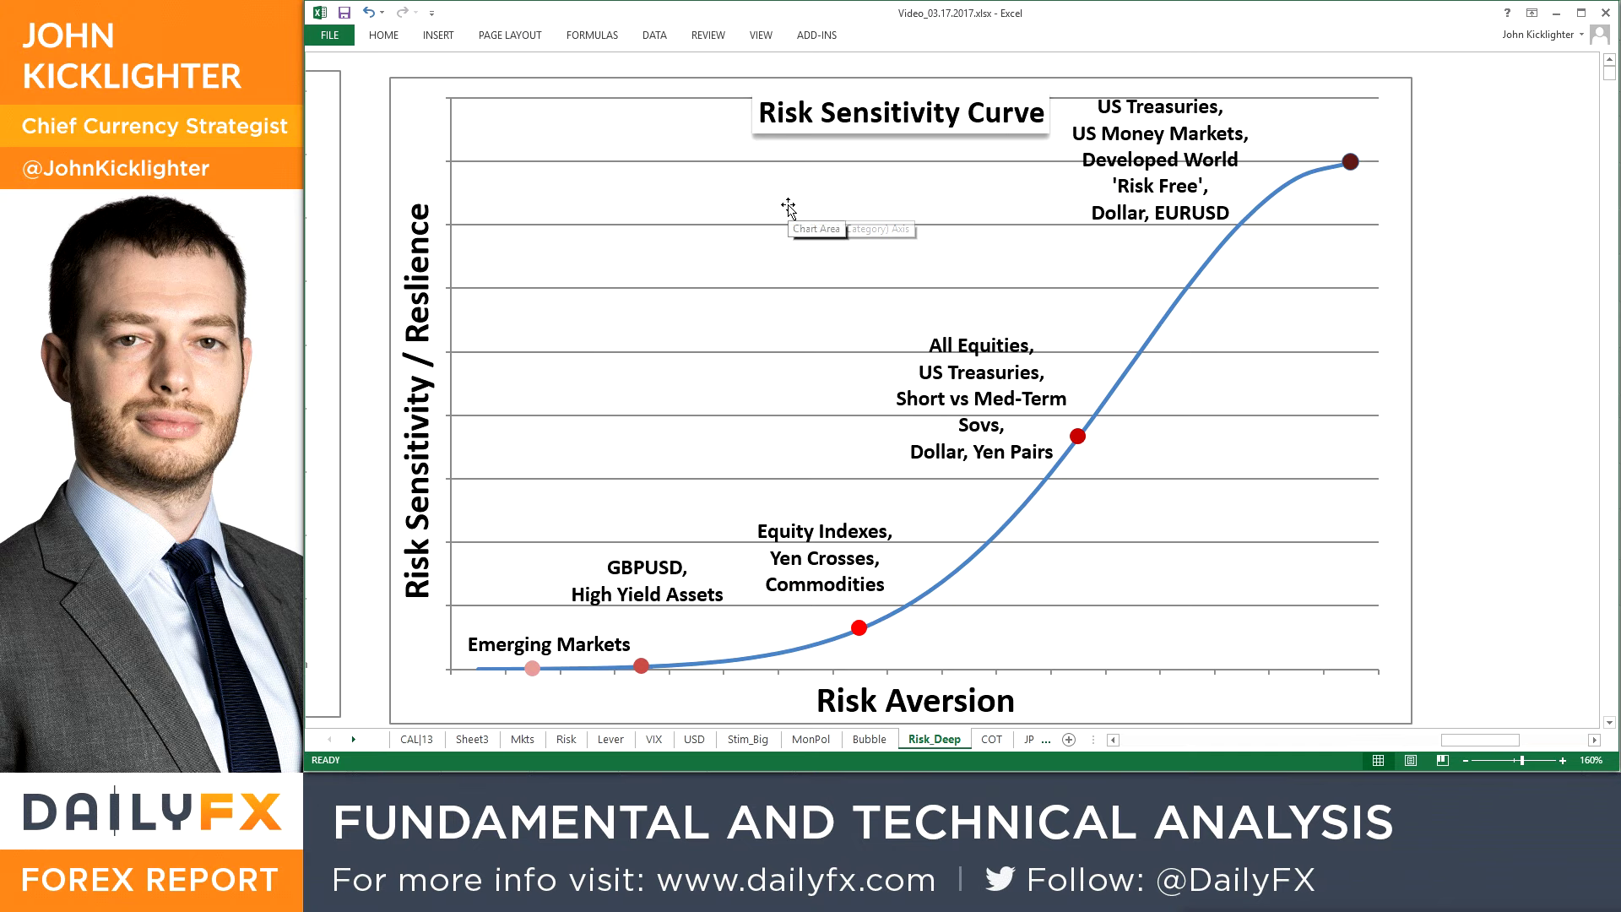
{"action": "left_click", "coordinate": [417, 739]}
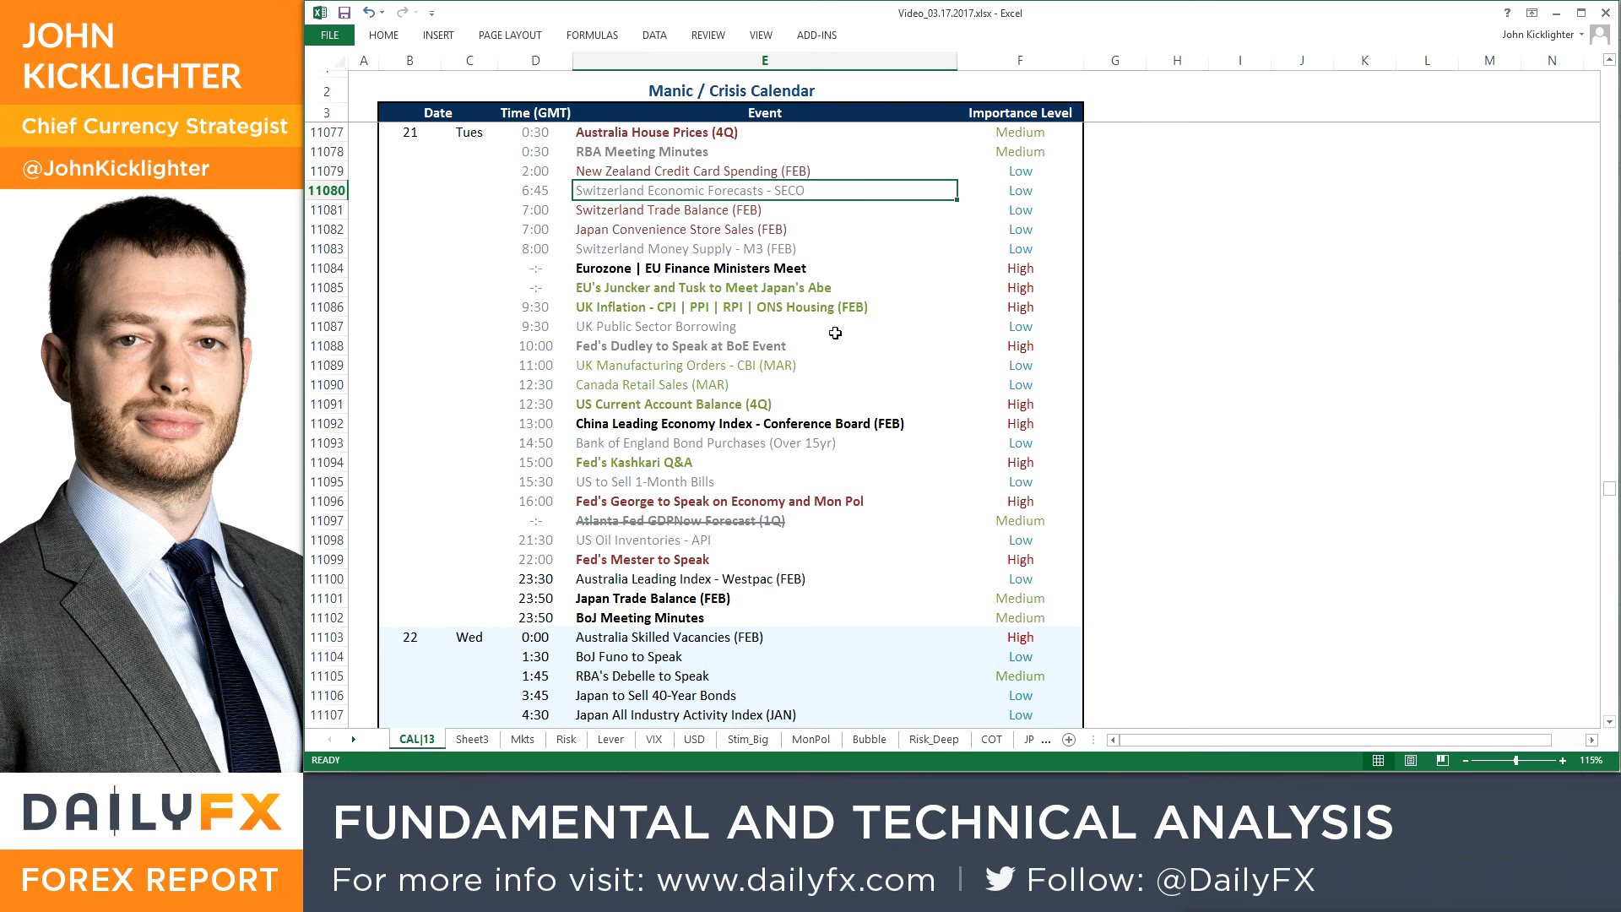
{"action": "left_click", "coordinate": [762, 35]}
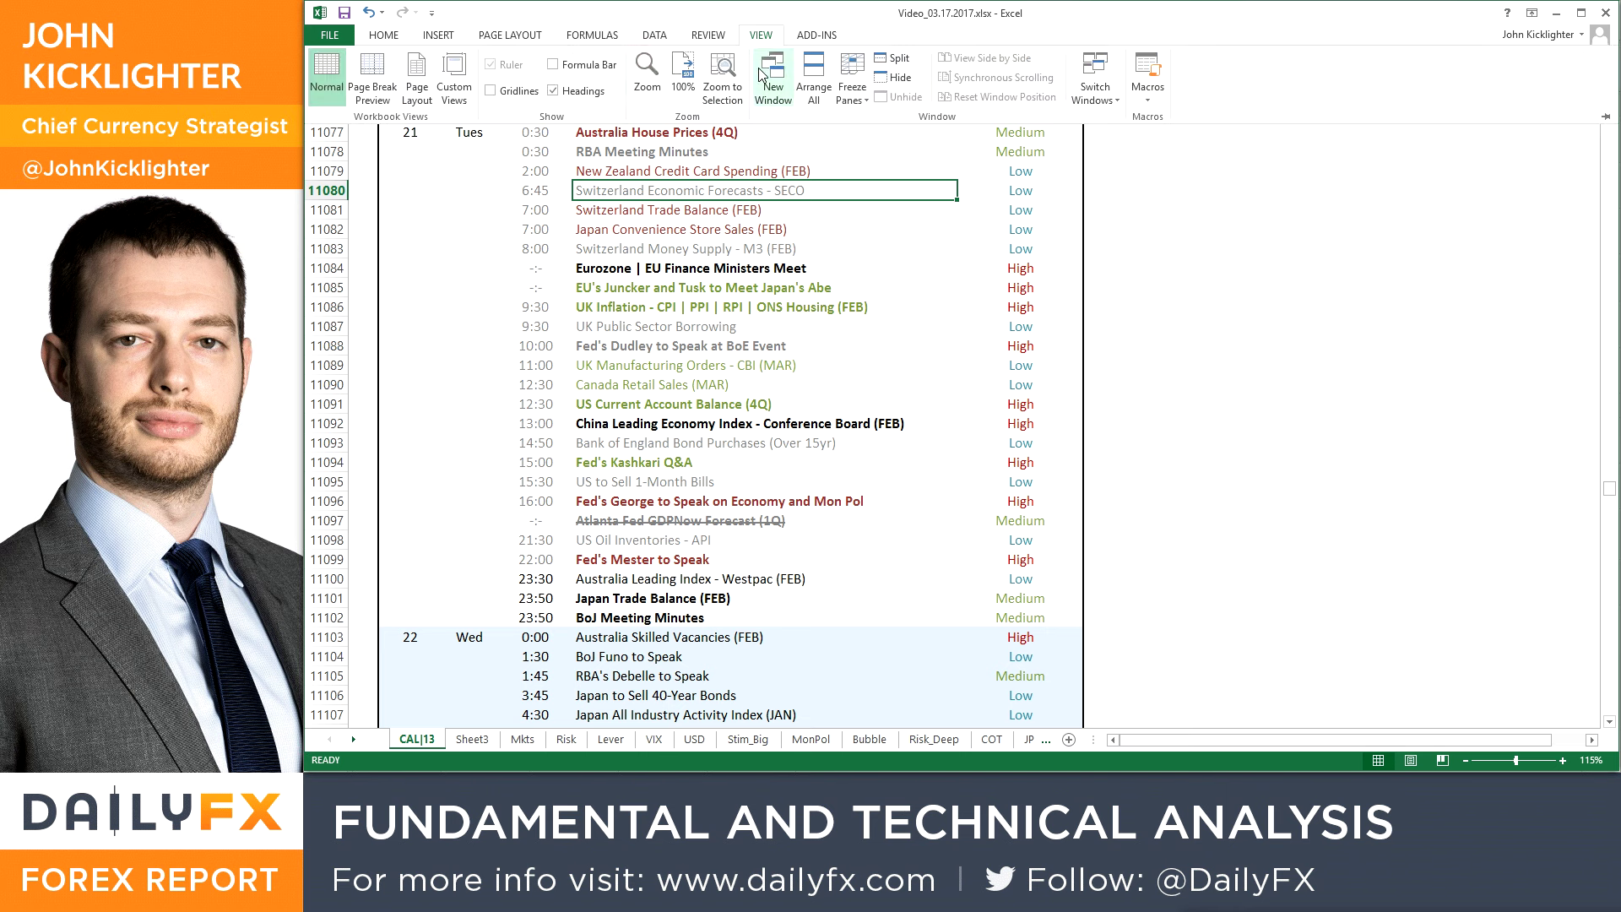
{"action": "left_click", "coordinate": [553, 90]}
{"action": "left_click", "coordinate": [403, 139]}
Highlight Tuesday 21's 0:30 events, the EU Juncker–Tusk meeting and the 9:30 UK Inflation row
{"action": "left_click", "coordinate": [329, 116]}
{"action": "scroll", "coordinate": [334, 122], "scroll_direction": "up", "scroll_amount": 4, "text": "ctrl"}
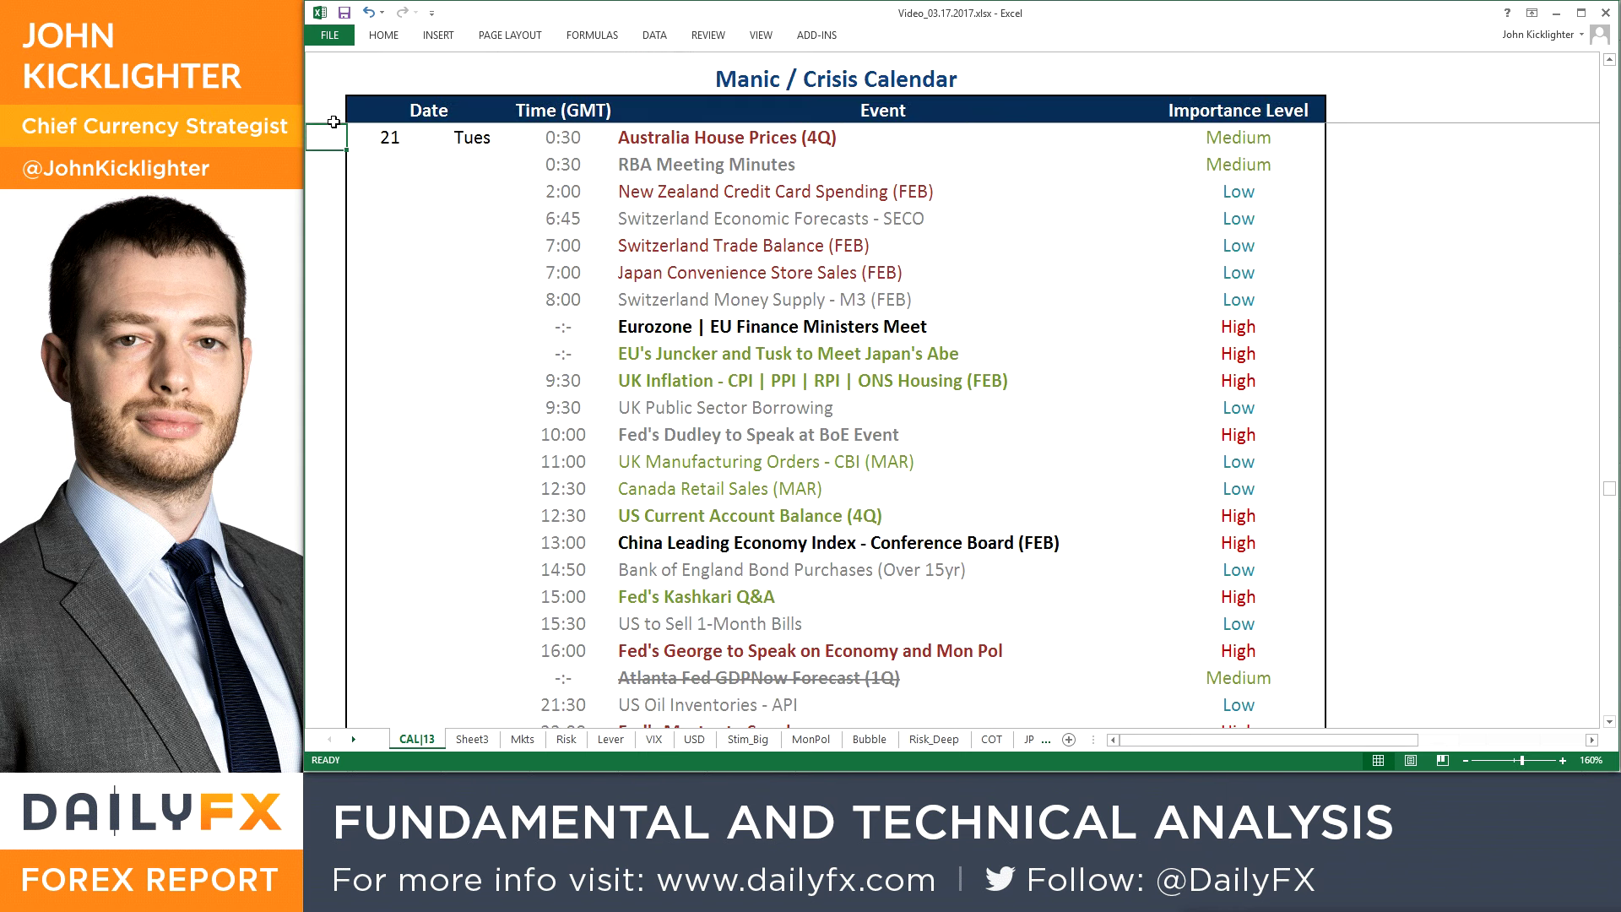
{"action": "scroll", "coordinate": [334, 122], "scroll_direction": "down", "scroll_amount": 1}
{"action": "scroll", "coordinate": [335, 122], "scroll_direction": "up", "scroll_amount": 1}
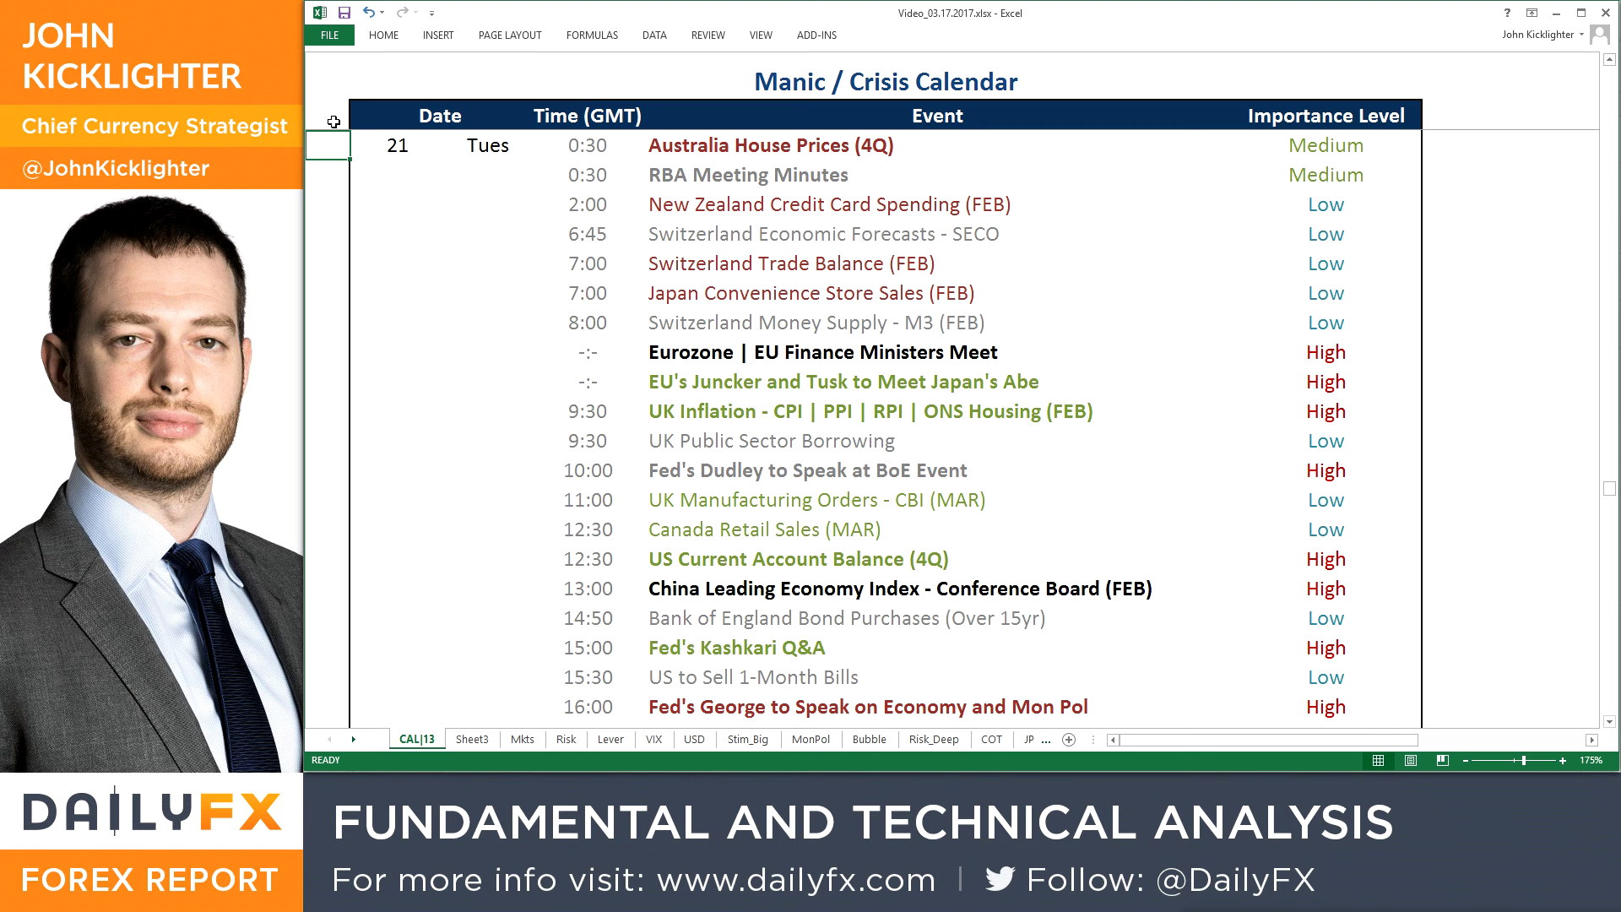
{"action": "scroll", "coordinate": [335, 123], "scroll_direction": "up", "scroll_amount": 1}
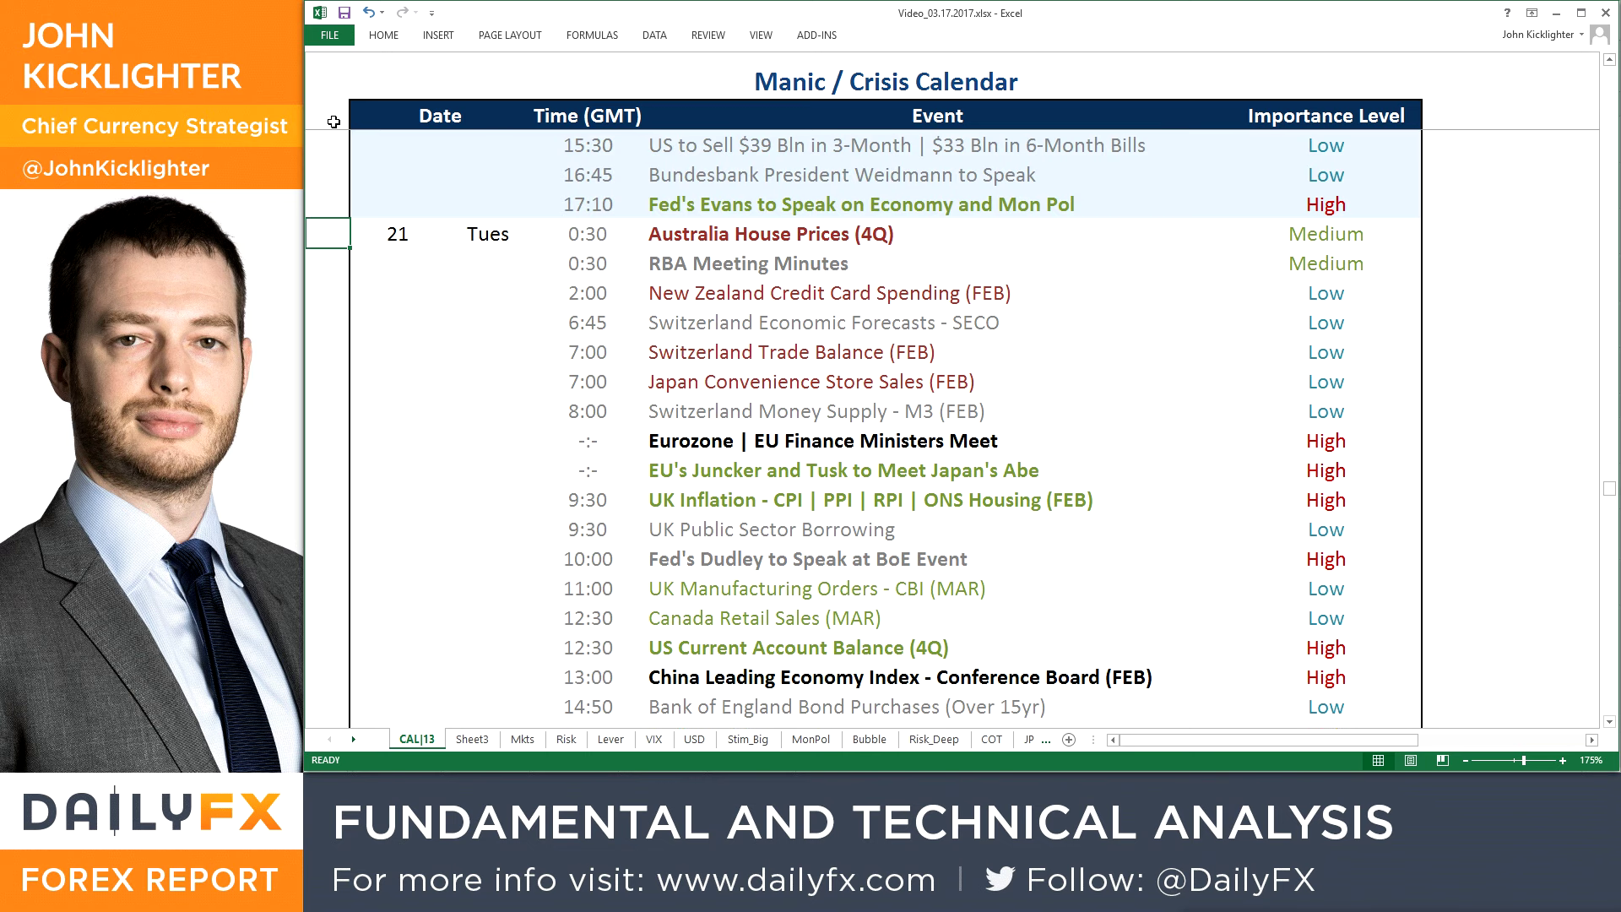
{"action": "left_click_drag", "start_coordinate": [691, 234], "coordinate": [688, 263]}
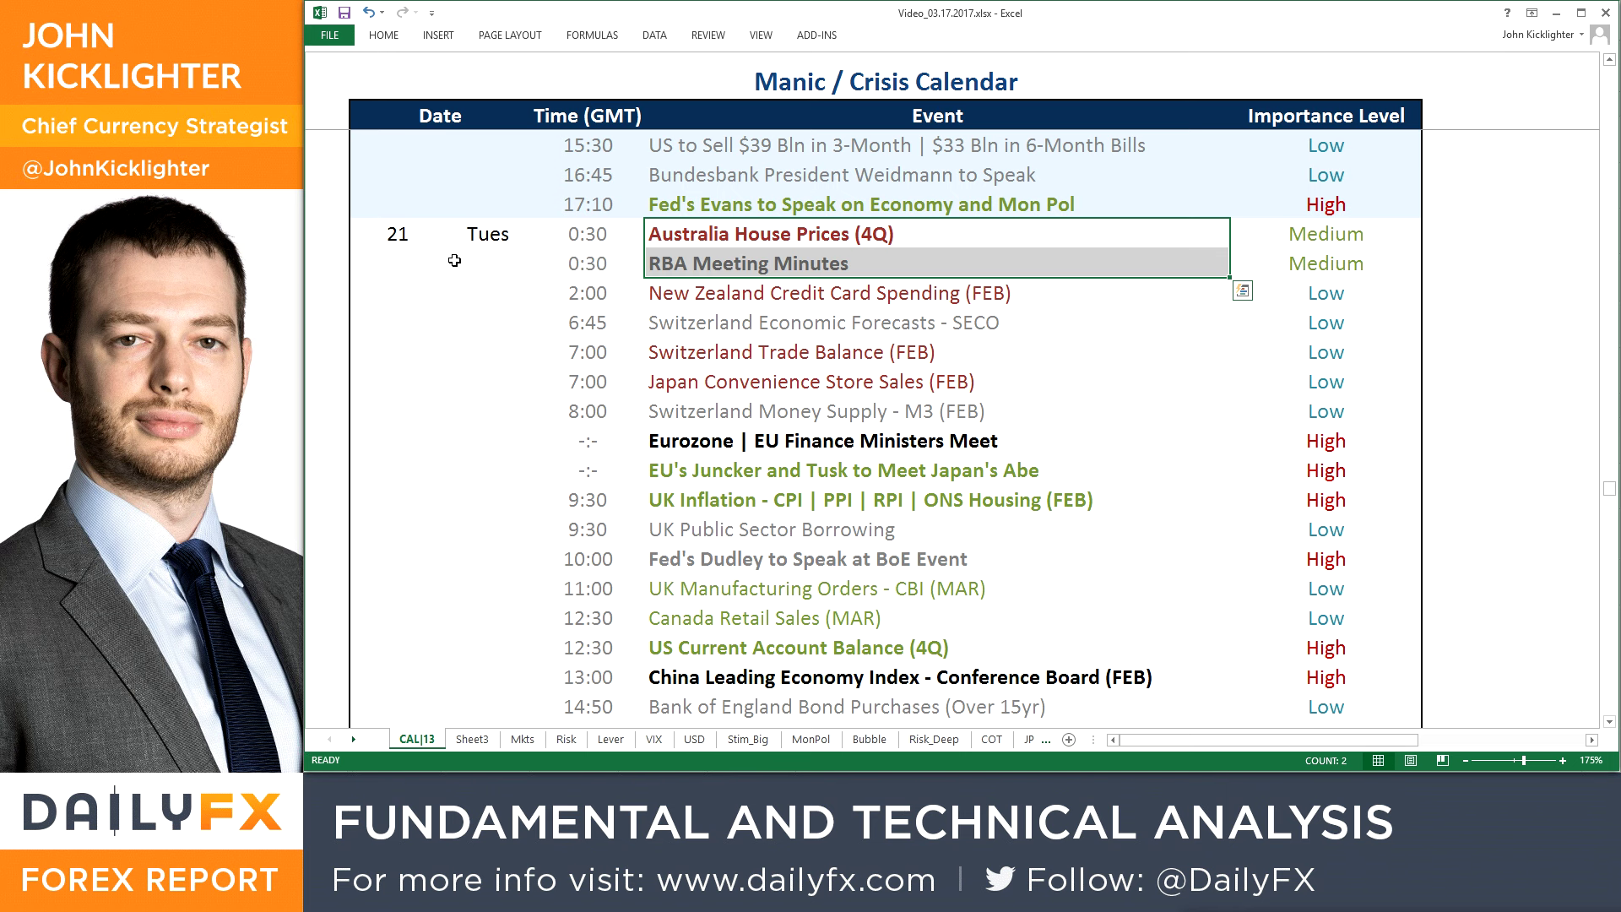
{"action": "scroll", "coordinate": [454, 260], "scroll_direction": "down", "scroll_amount": 2}
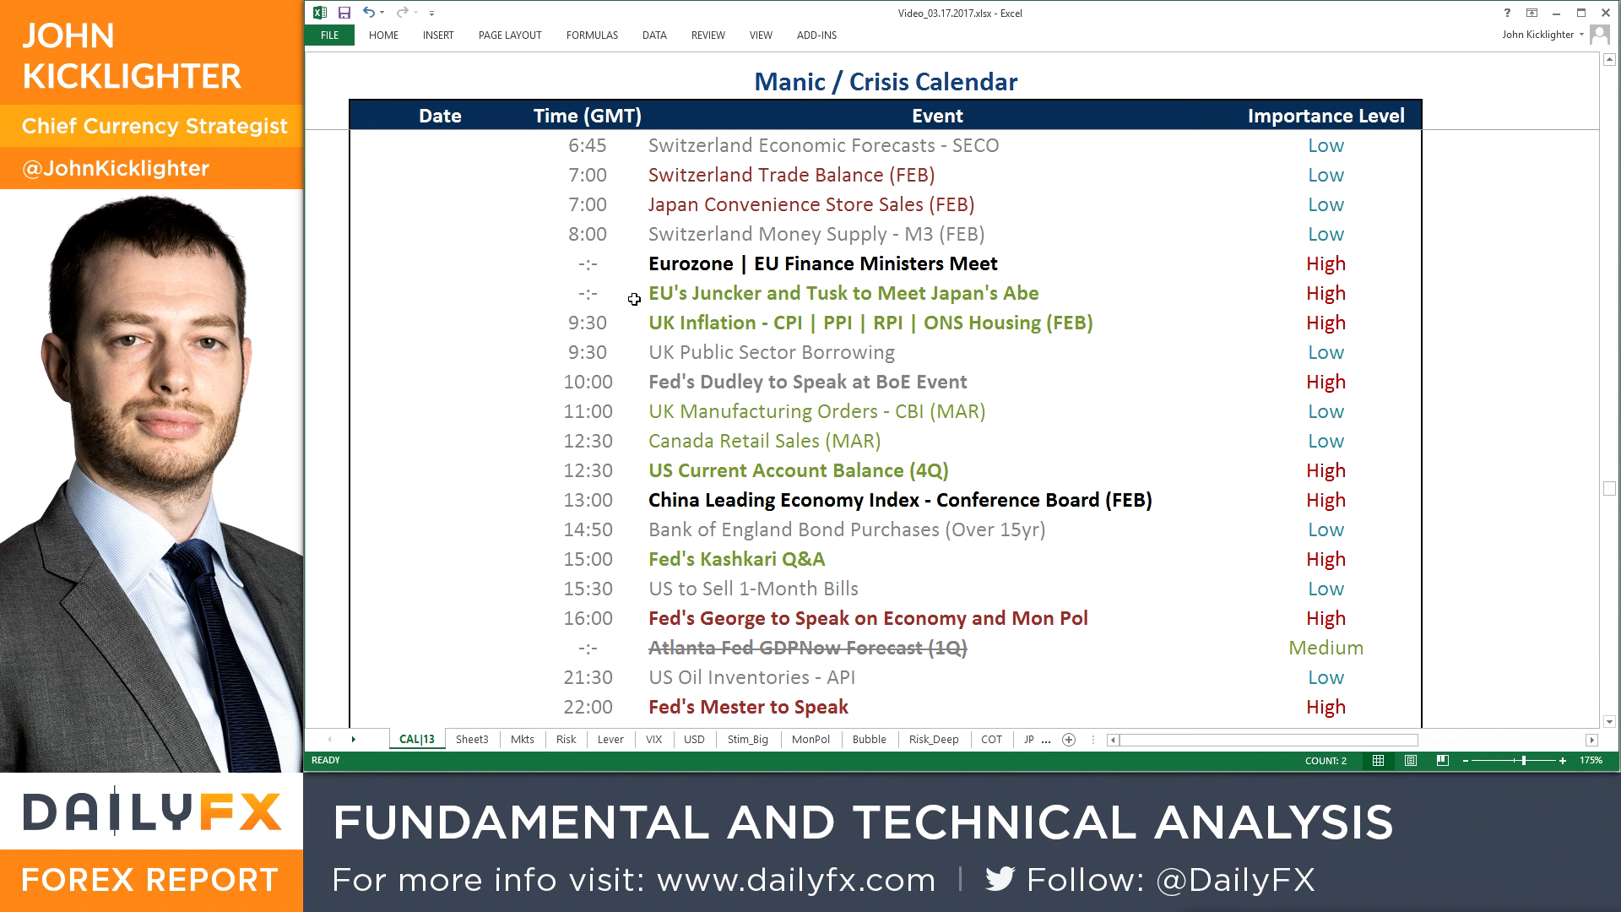
{"action": "left_click_drag", "start_coordinate": [634, 299], "coordinate": [675, 297]}
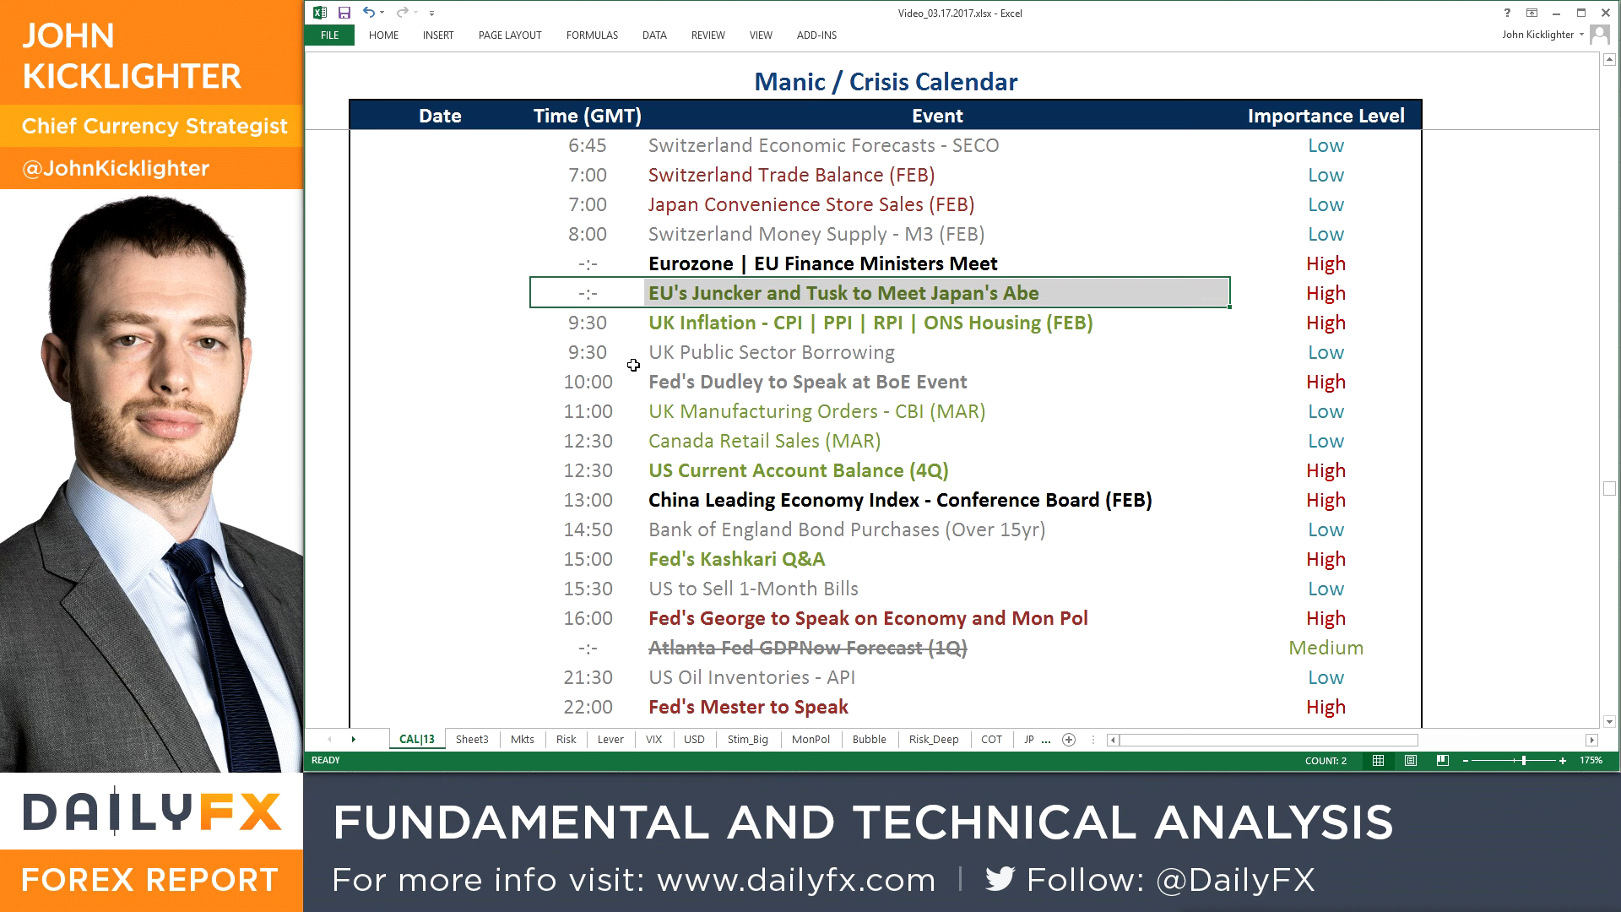
{"action": "left_click_drag", "start_coordinate": [606, 325], "coordinate": [676, 323]}
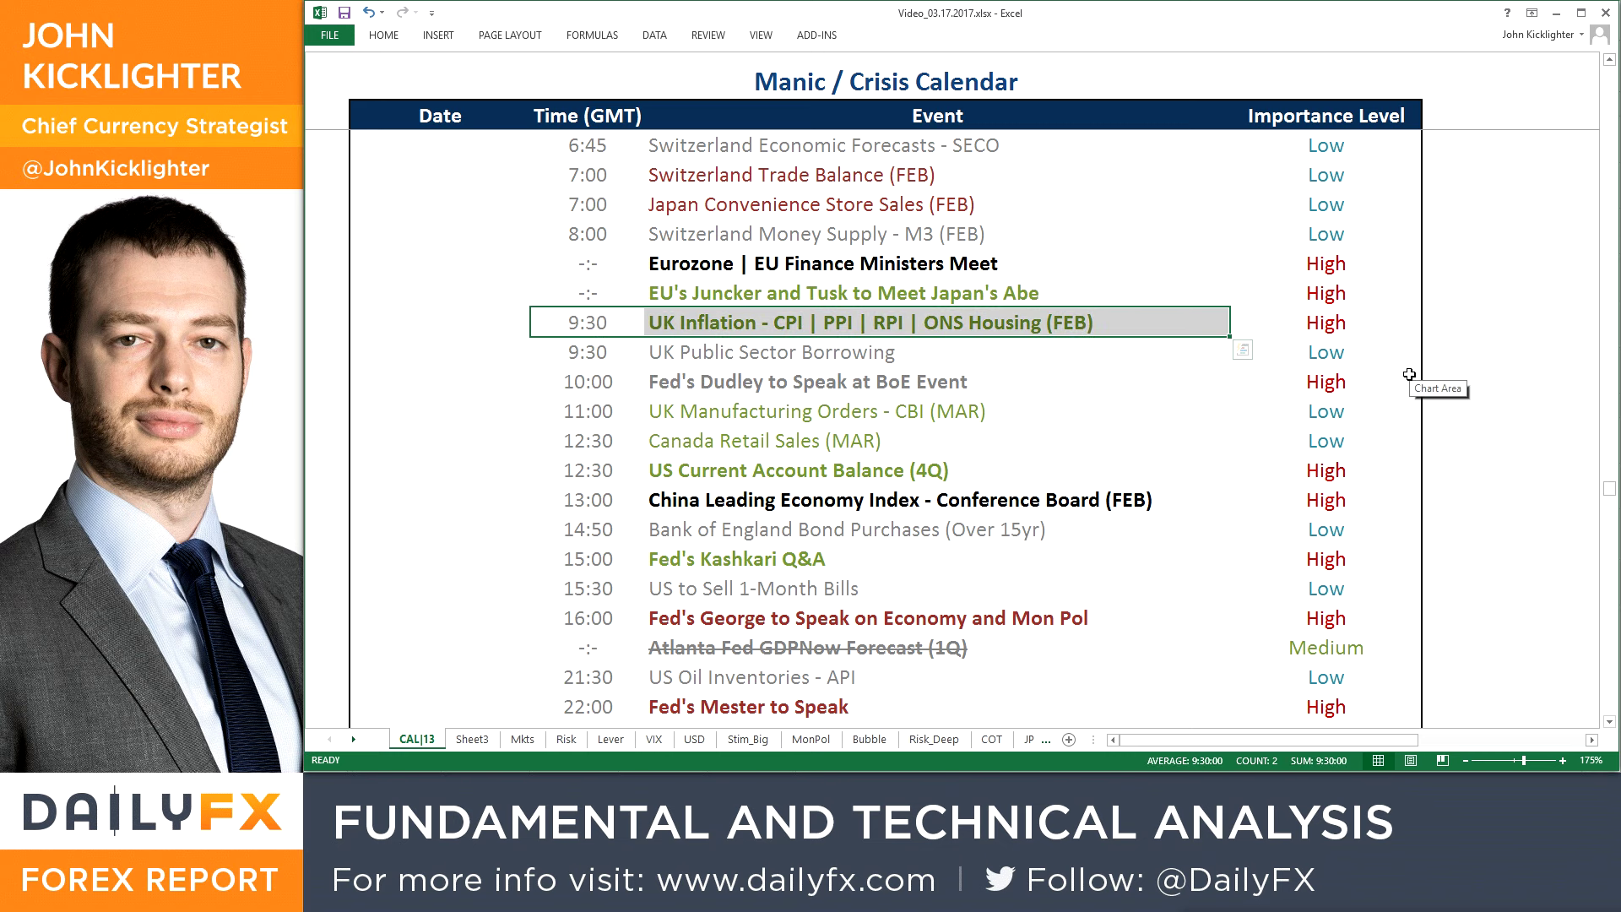
{"action": "key", "text": "alt+Tab"}
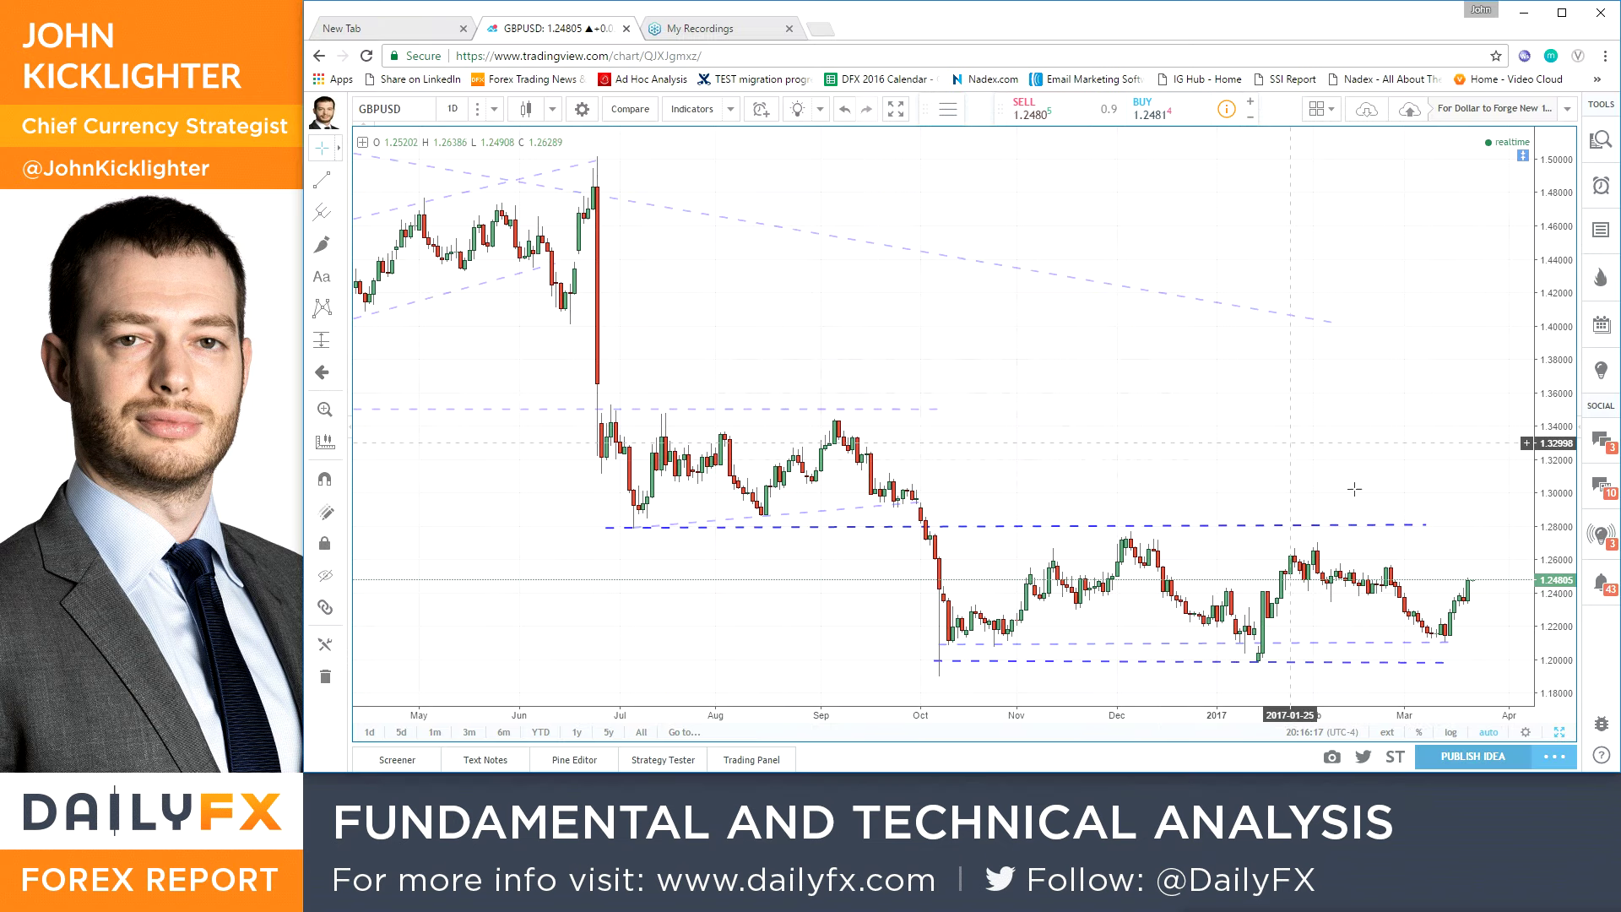
Step the chart through GBPNZD and GBPAUD to GBPCAD, then return to Excel
{"action": "scroll", "coordinate": [949, 322], "scroll_direction": "down", "scroll_amount": 2}
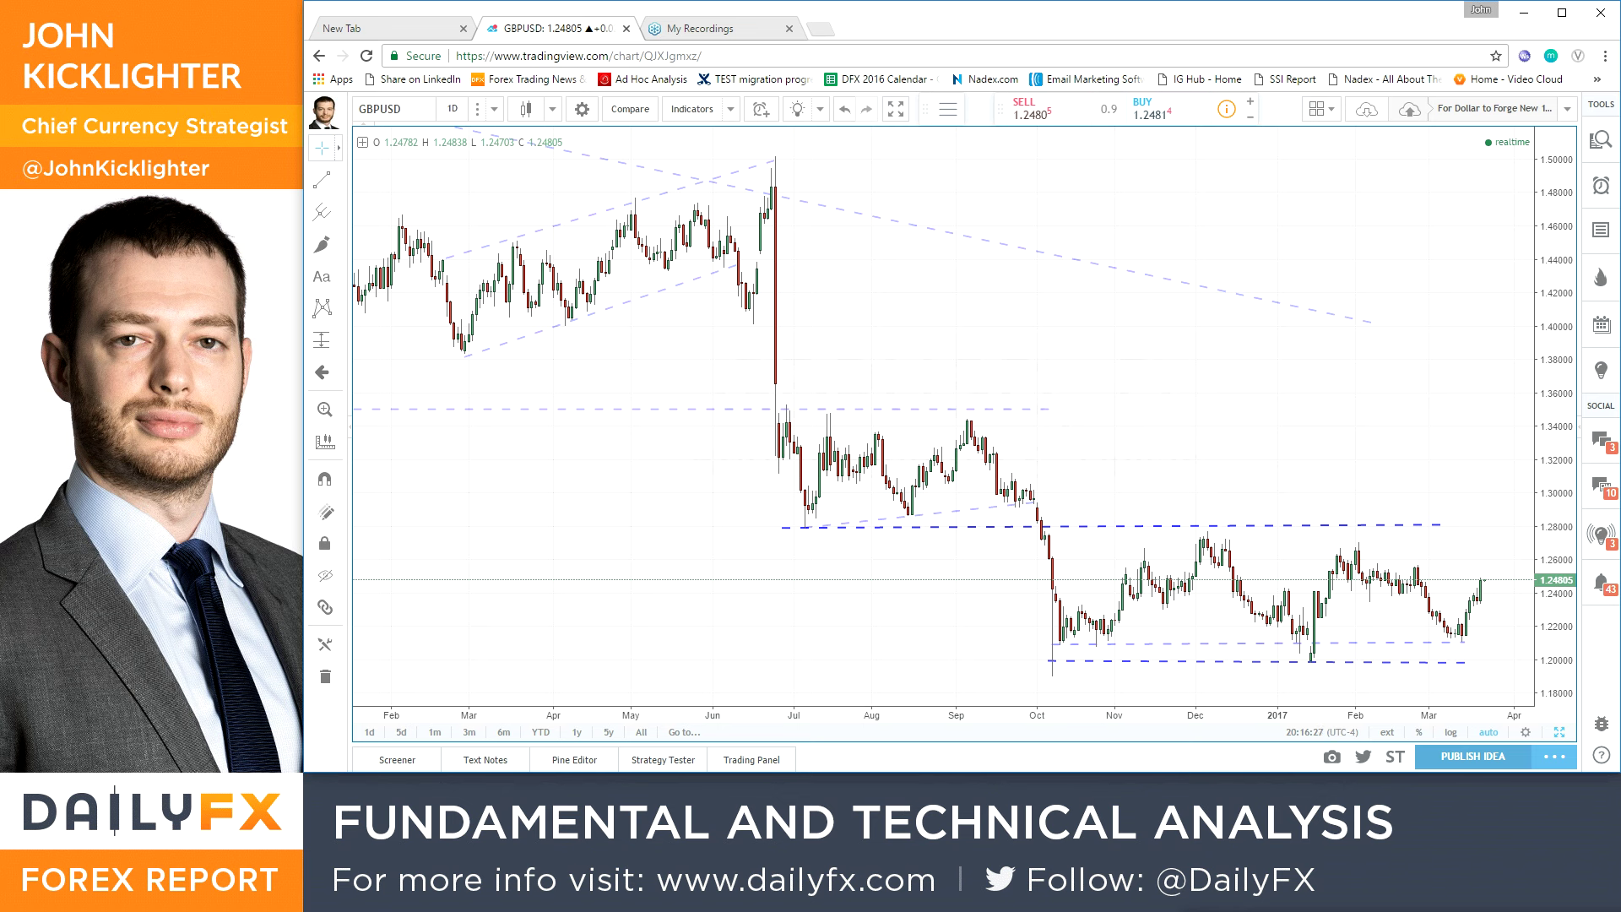
{"action": "type", "text": "GBPNZD"}
{"action": "key", "text": "Return"}
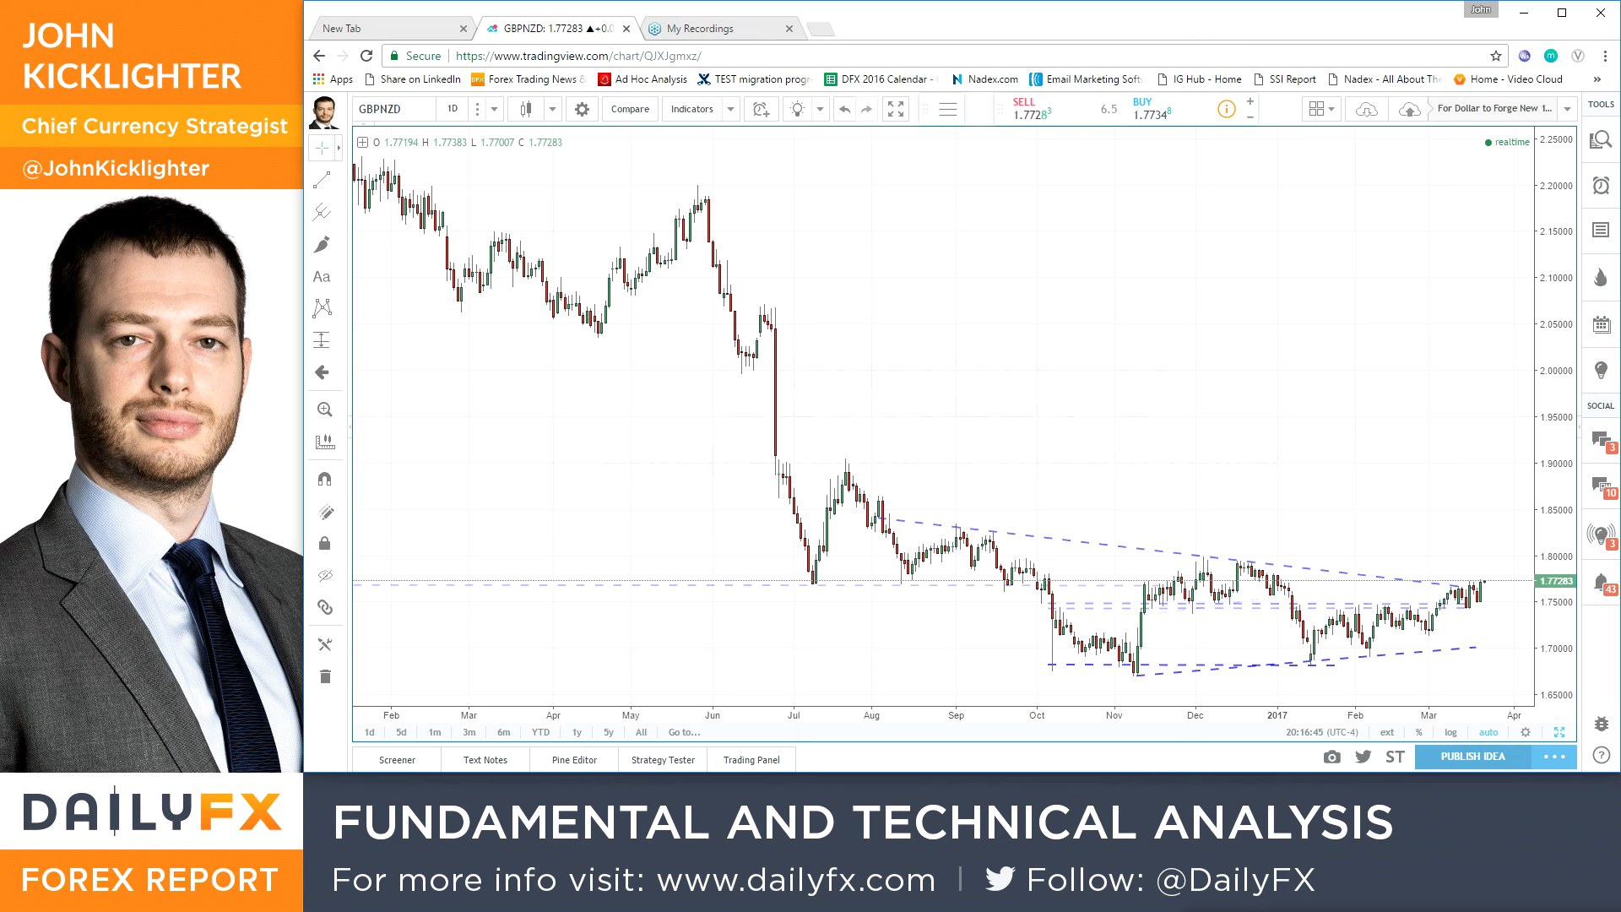
{"action": "type", "text": "GBPAUD"}
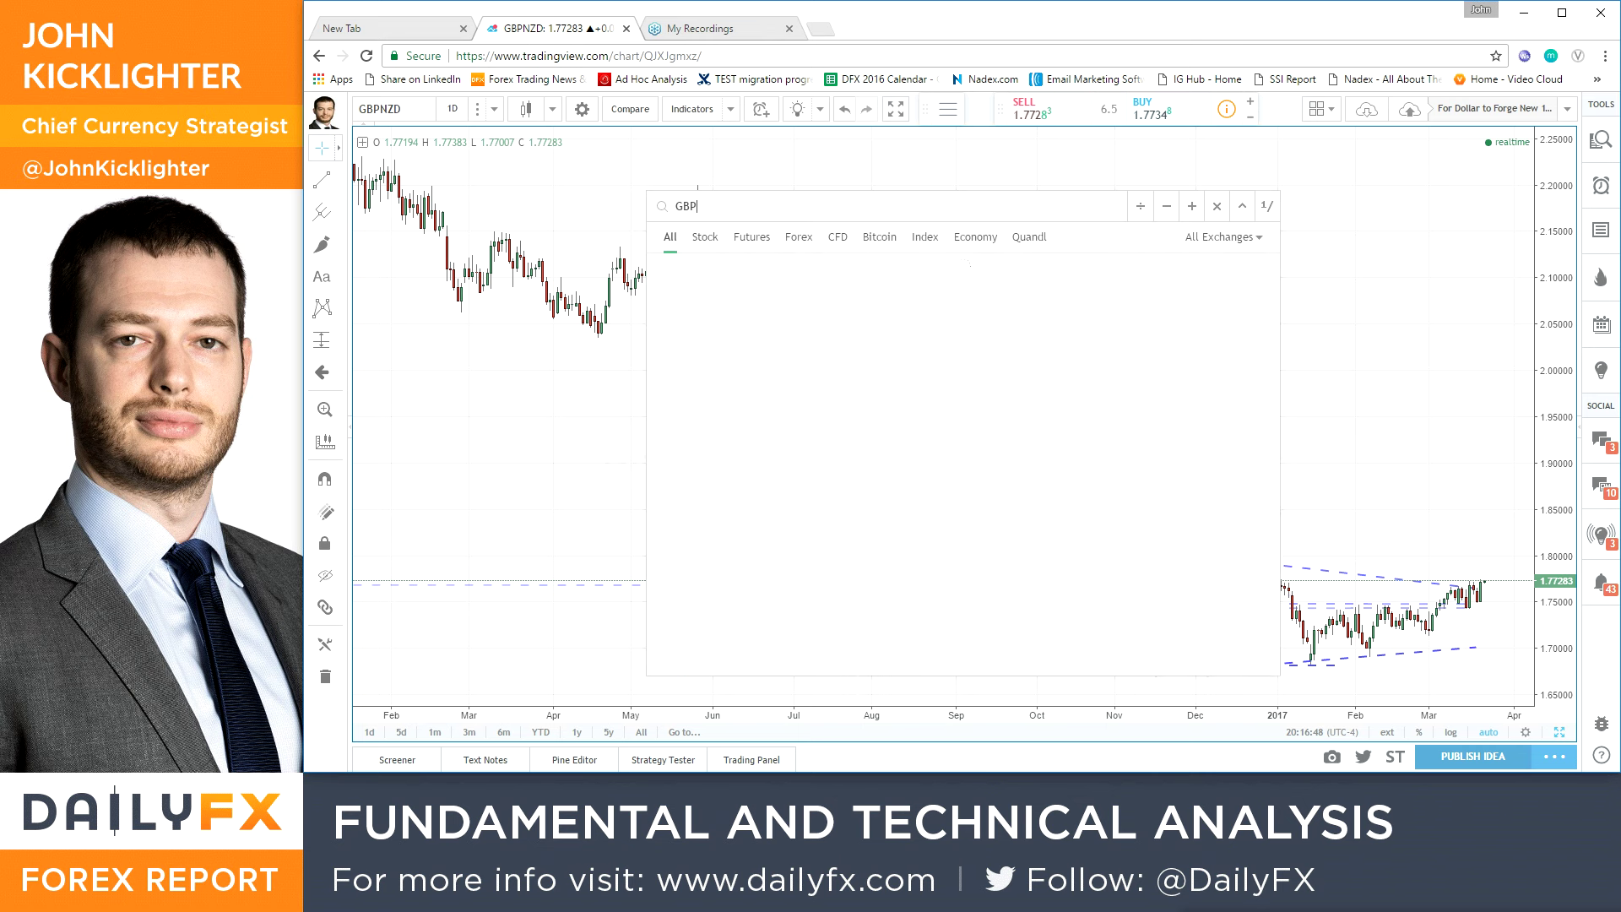
{"action": "key", "text": "Return"}
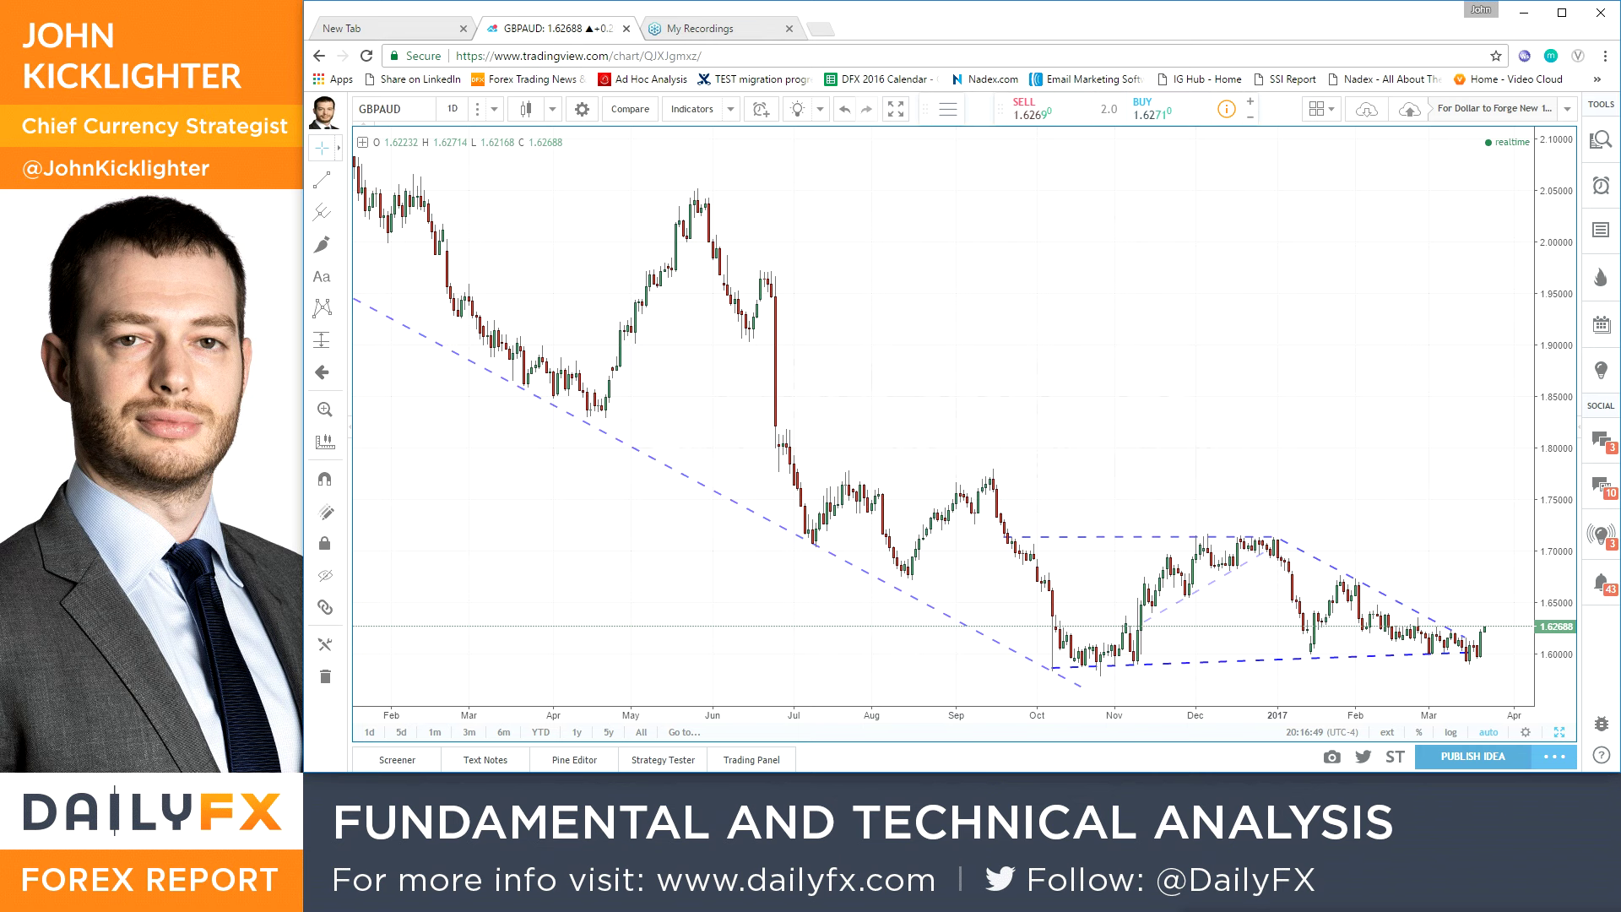
{"action": "type", "text": "GBPCAD"}
{"action": "key", "text": "Return"}
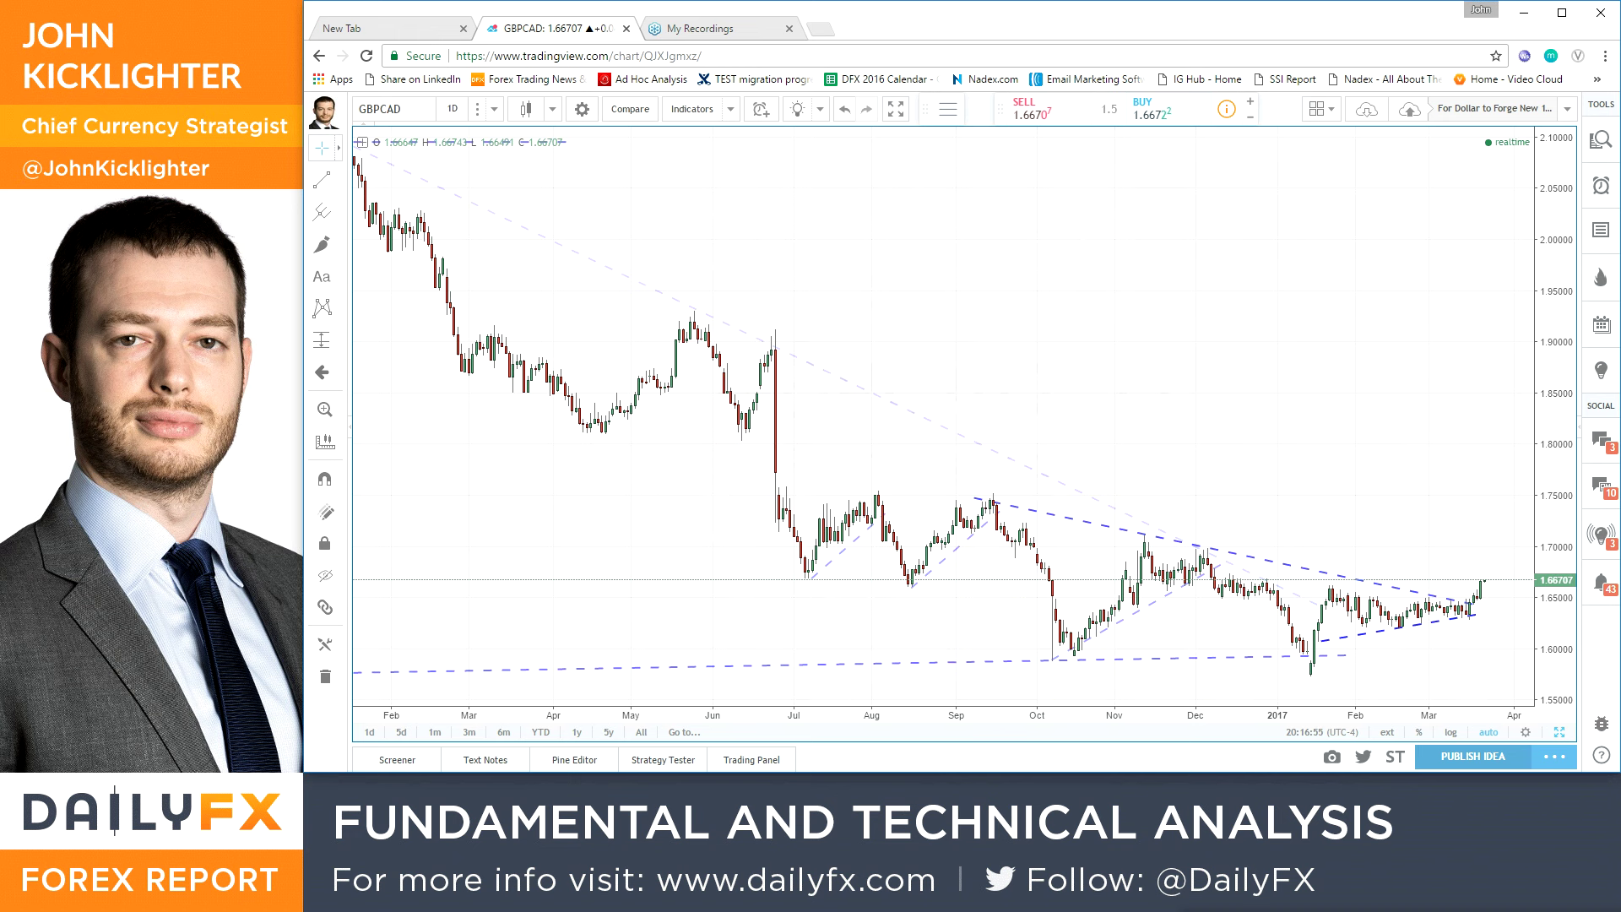
{"action": "key", "text": "alt+Tab"}
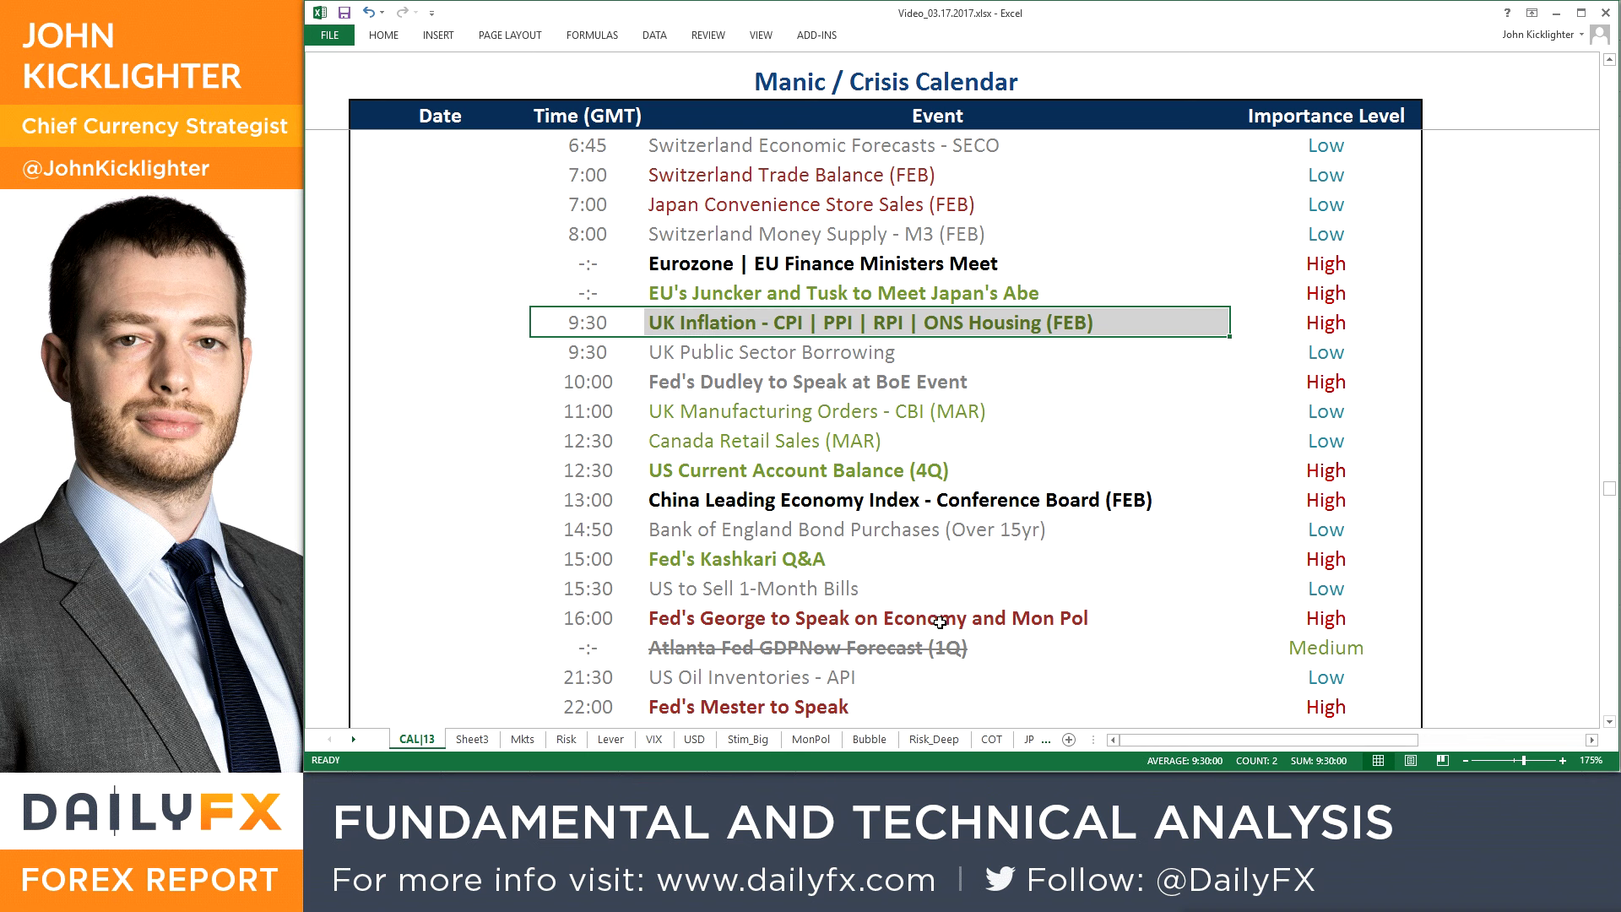
Pick out the Fed's Dudley and Kashkari events, then select Fed's George and Fed's Mester together
{"action": "left_click", "coordinate": [782, 384]}
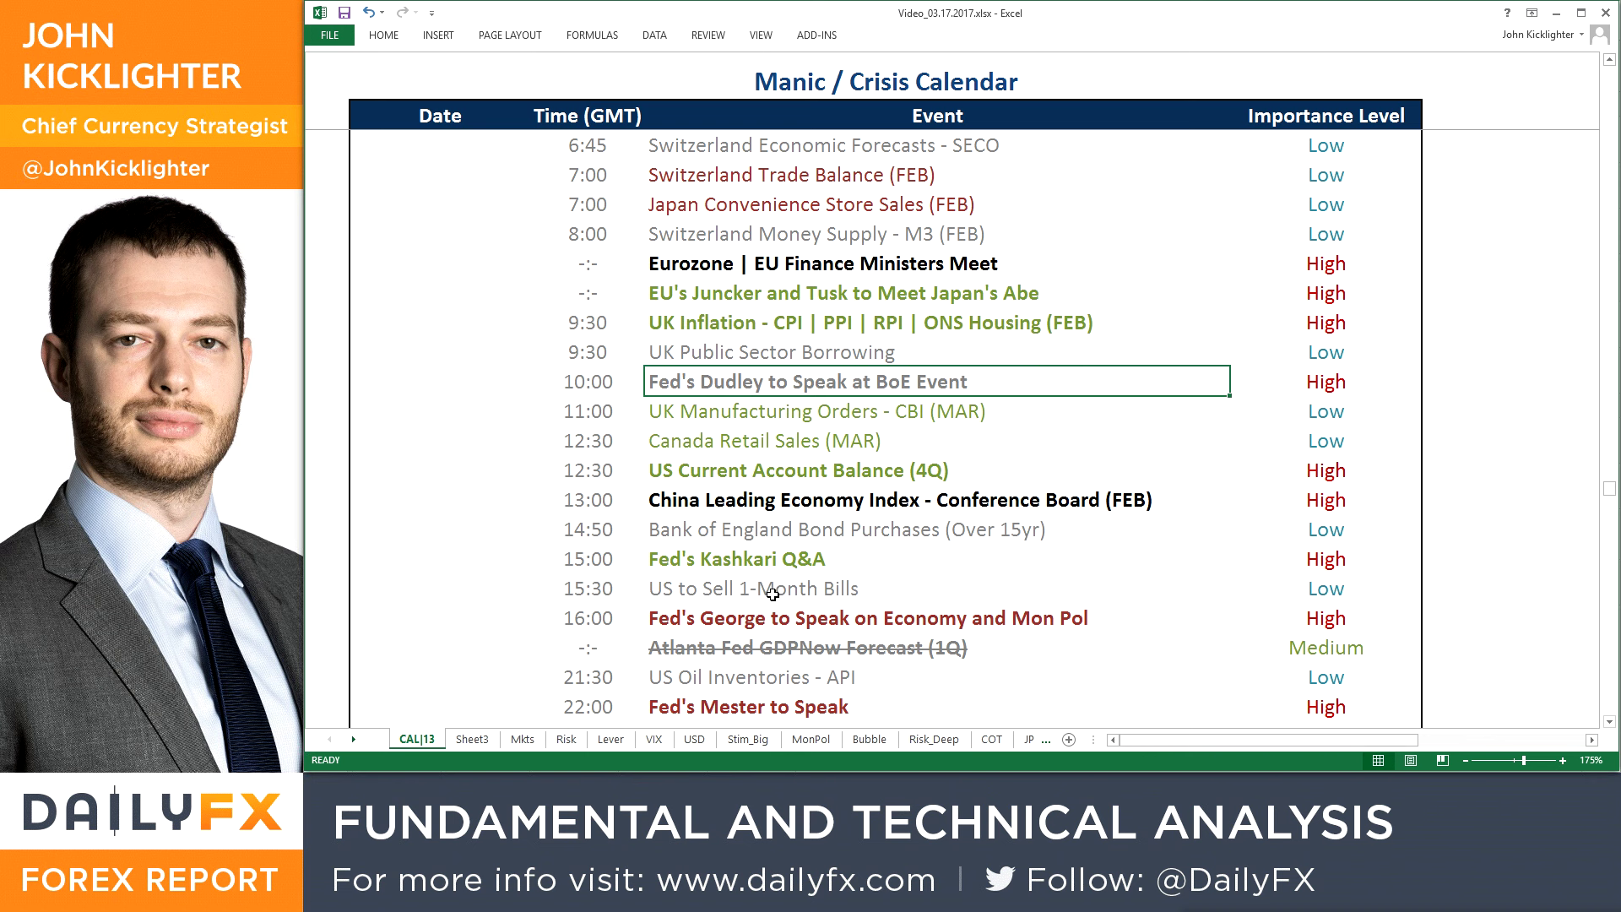
{"action": "left_click", "coordinate": [767, 549]}
{"action": "scroll", "coordinate": [1396, 551], "scroll_direction": "down", "scroll_amount": 1}
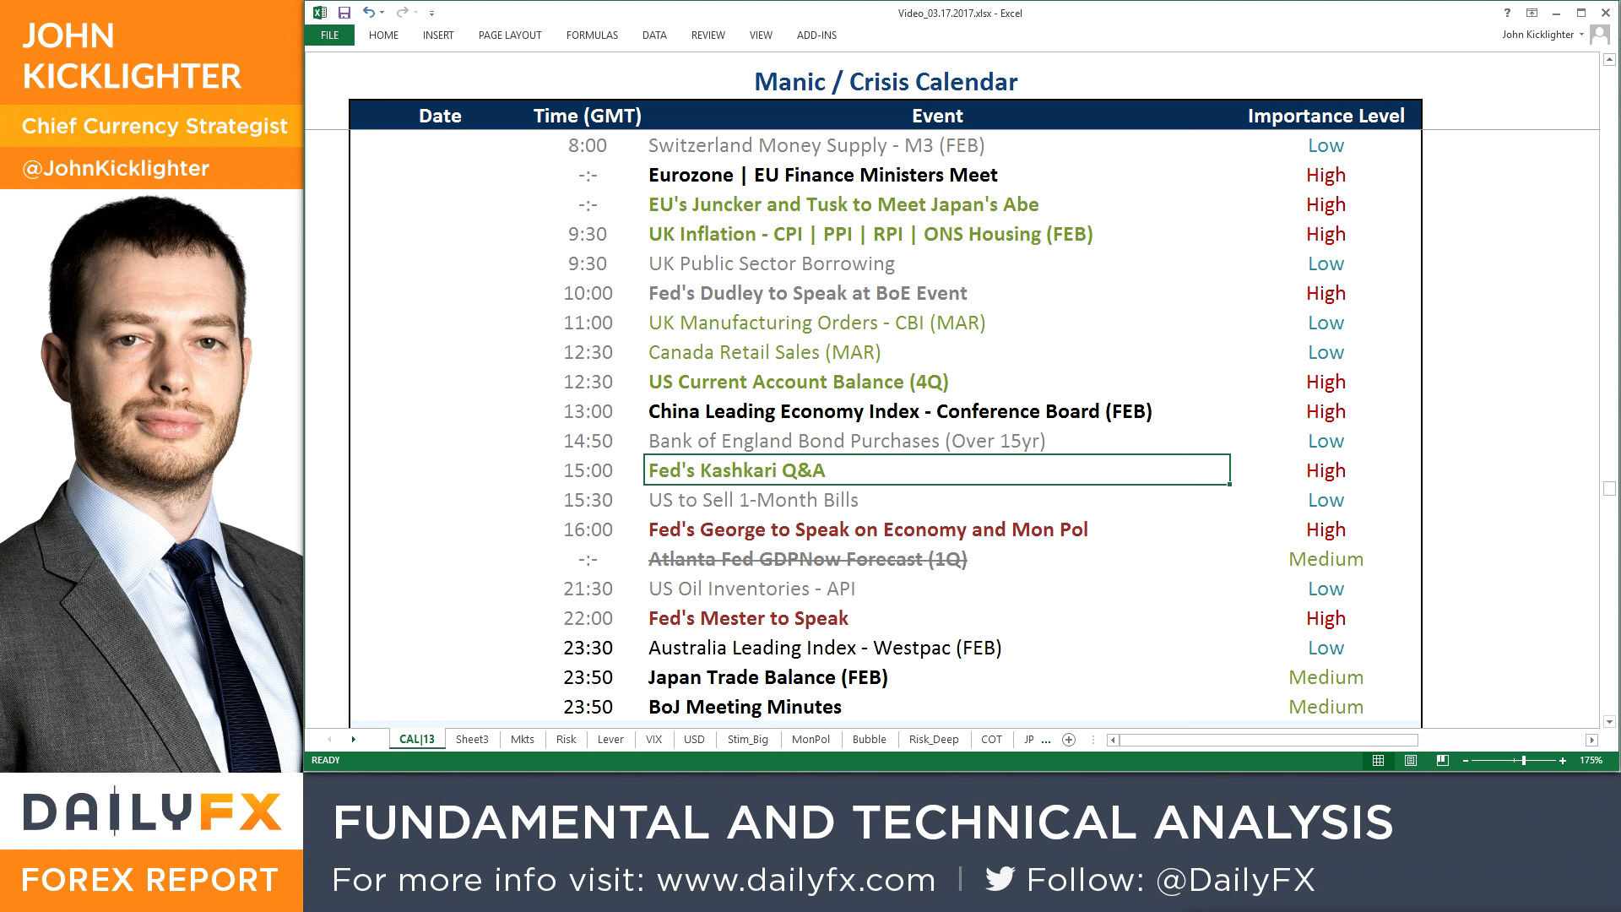
{"action": "left_click", "coordinate": [710, 531]}
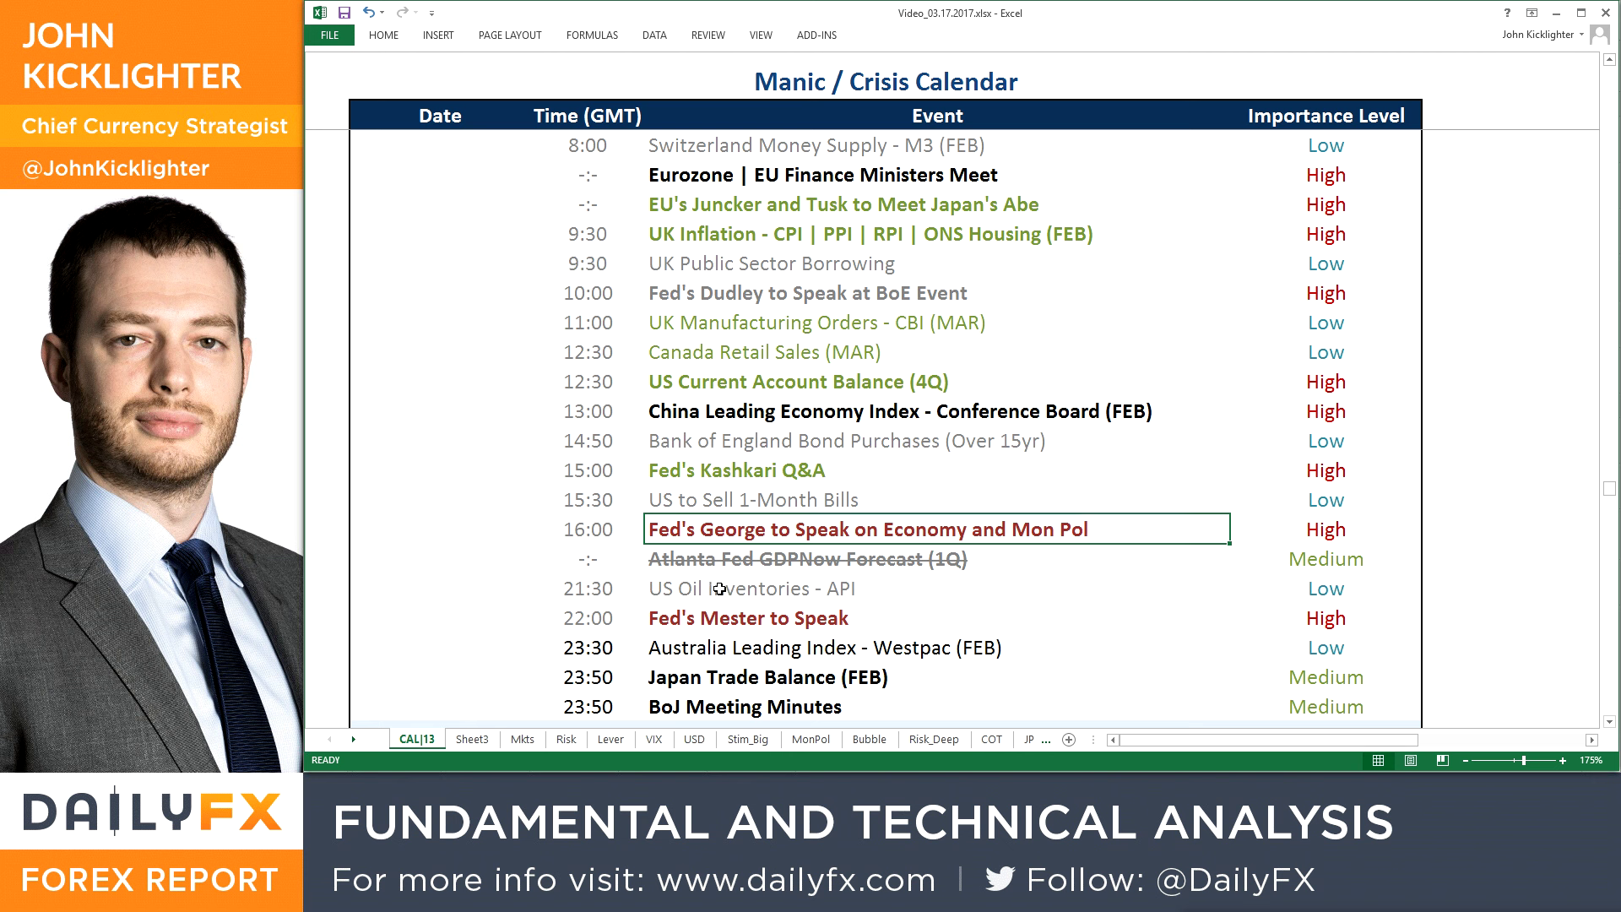
{"action": "left_click", "coordinate": [727, 623], "text": "ctrl"}
{"action": "left_click", "coordinate": [633, 624], "text": "ctrl"}
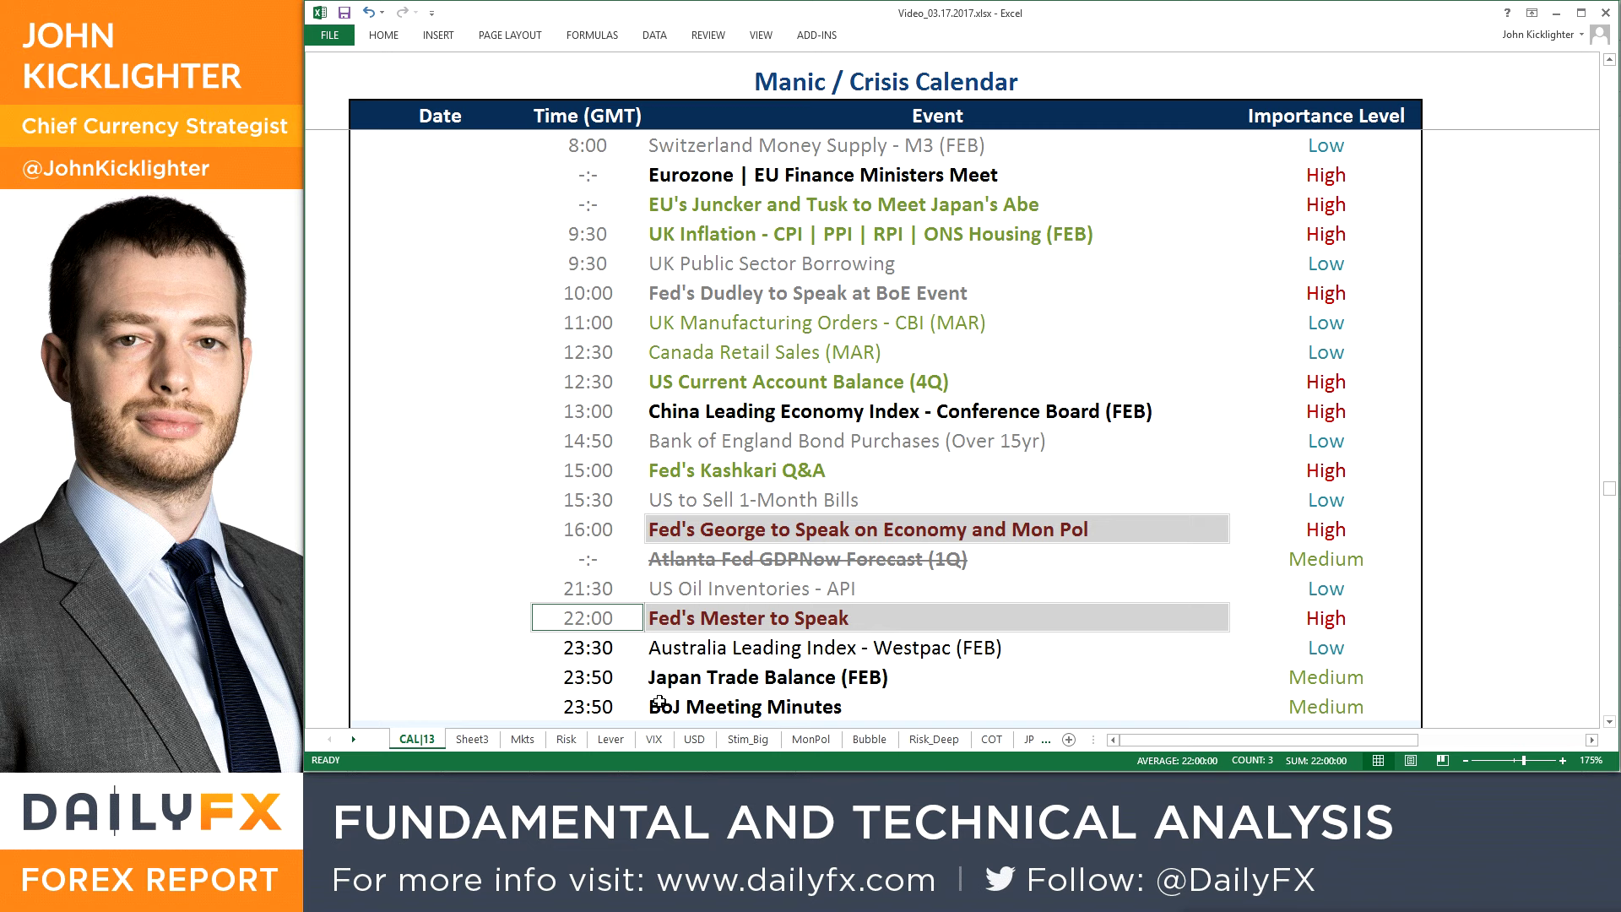
{"action": "scroll", "coordinate": [660, 701], "scroll_direction": "down", "scroll_amount": 7}
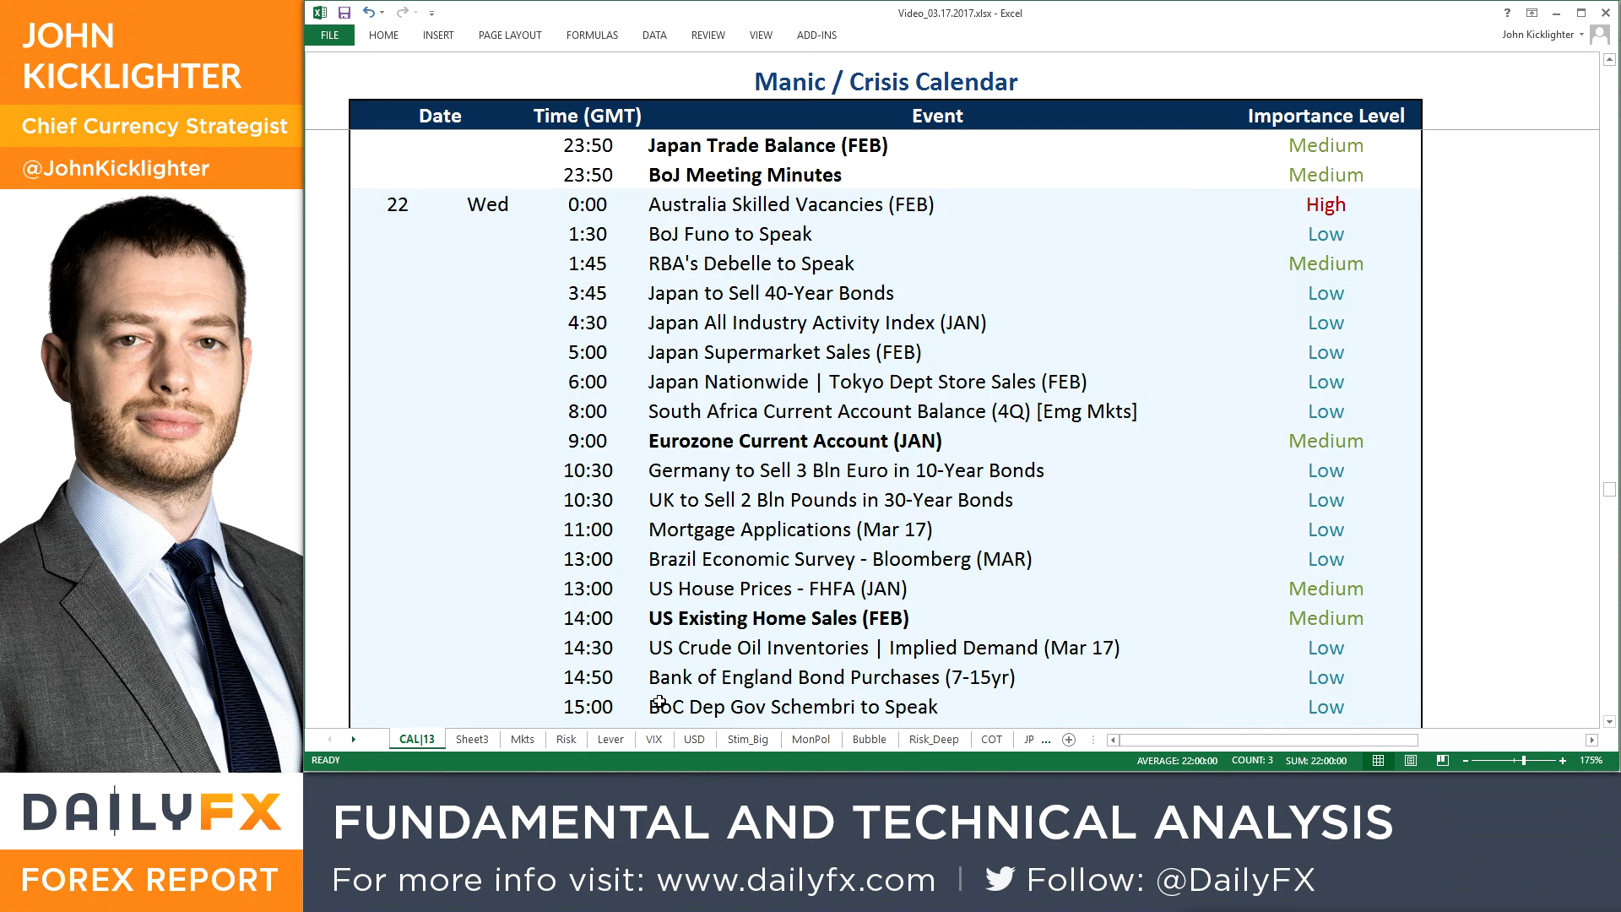
Select Eurozone Current Account, 14:00 US Existing Home Sales and 20:00 RBNZ Rate Decision
{"action": "scroll", "coordinate": [660, 701], "scroll_direction": "up", "scroll_amount": 1}
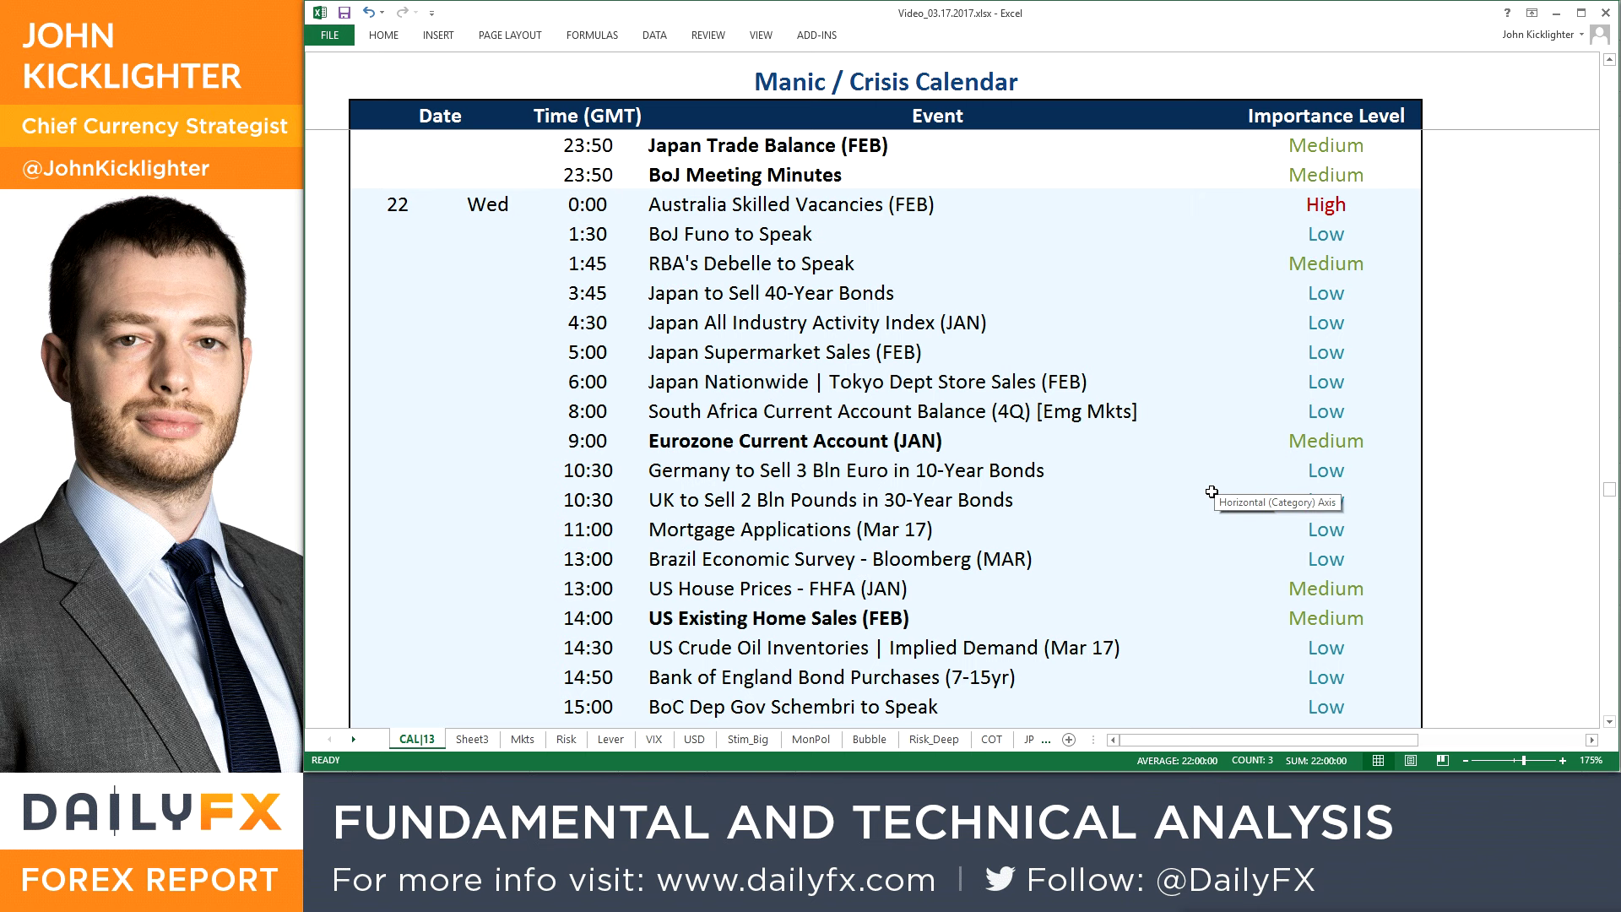
{"action": "scroll", "coordinate": [1212, 492], "scroll_direction": "down", "scroll_amount": 1}
{"action": "left_click_drag", "start_coordinate": [620, 362], "coordinate": [816, 371]}
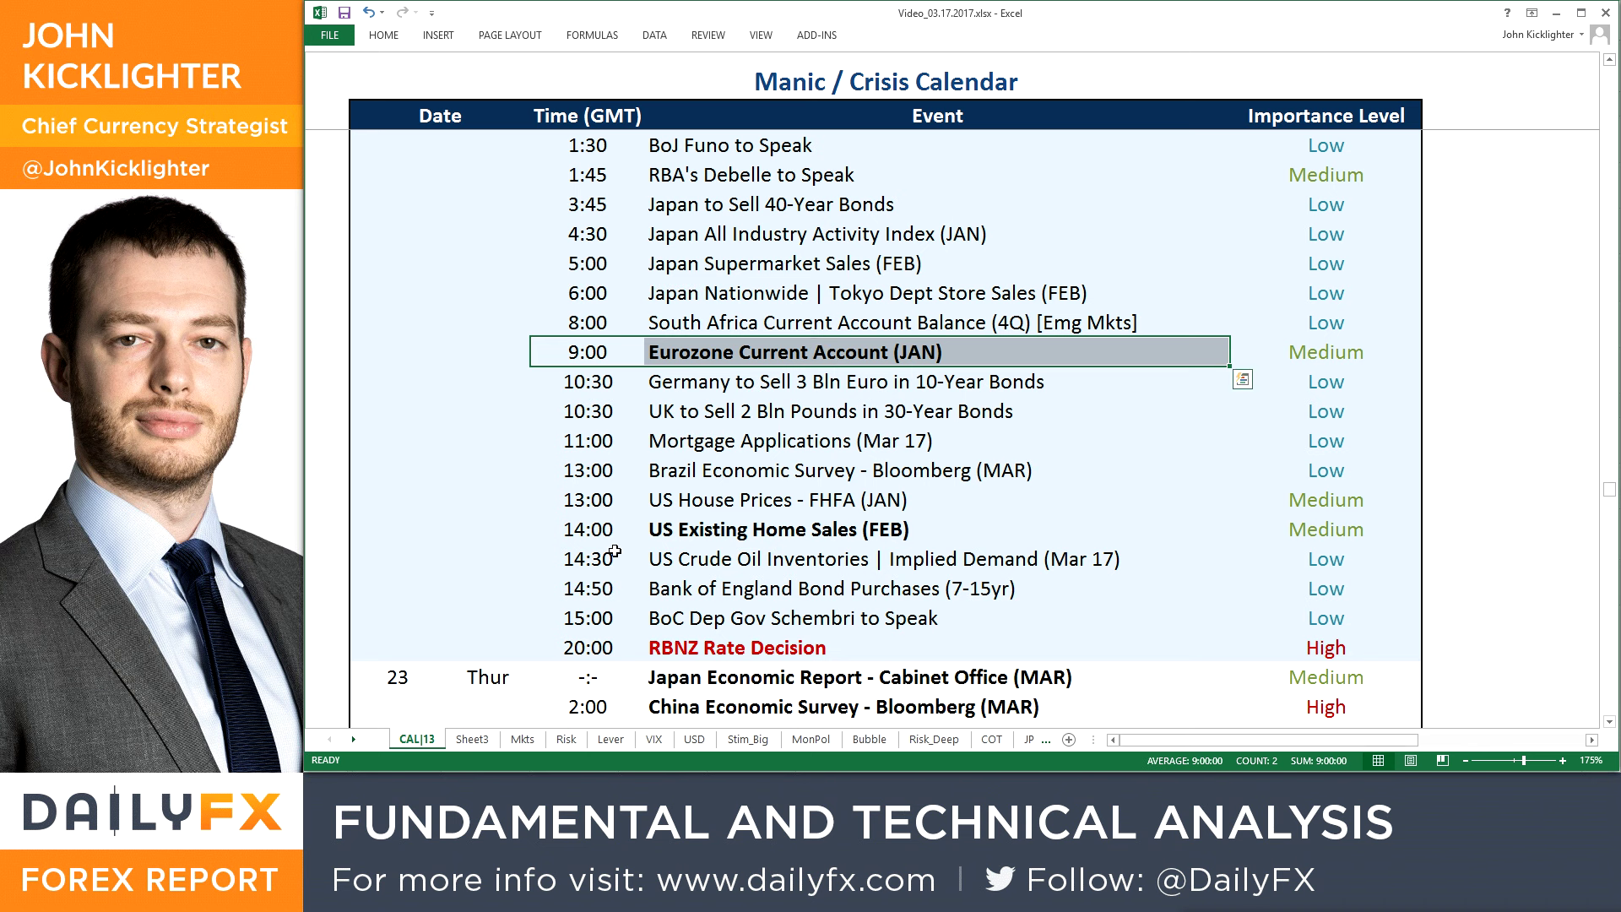
{"action": "left_click_drag", "start_coordinate": [586, 527], "coordinate": [737, 527]}
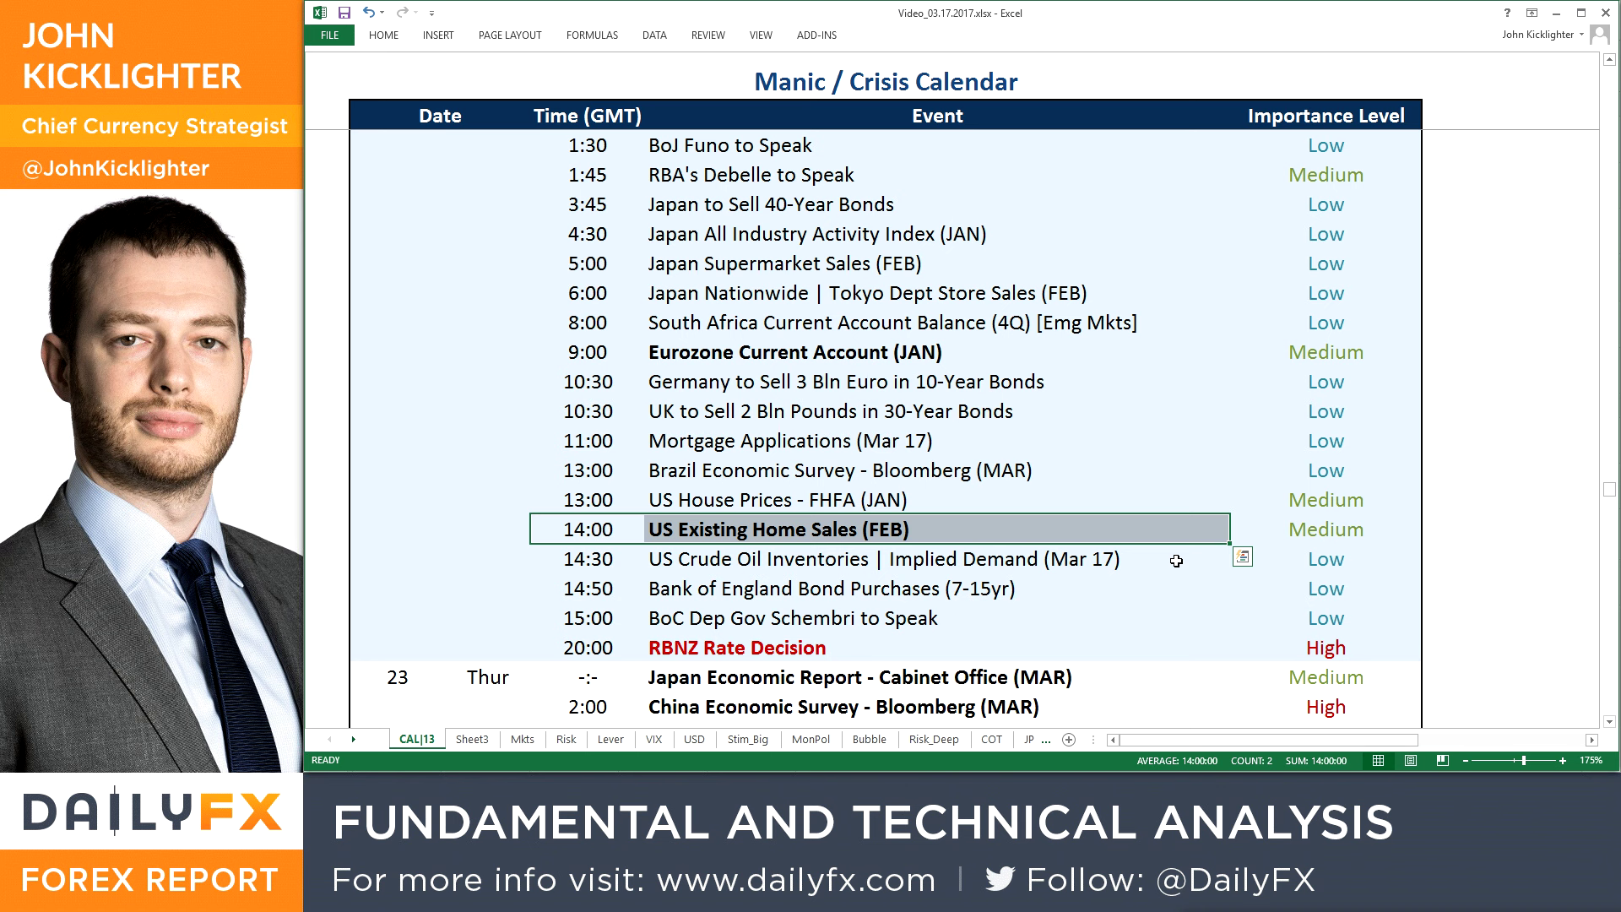
{"action": "left_click_drag", "start_coordinate": [588, 646], "coordinate": [727, 646]}
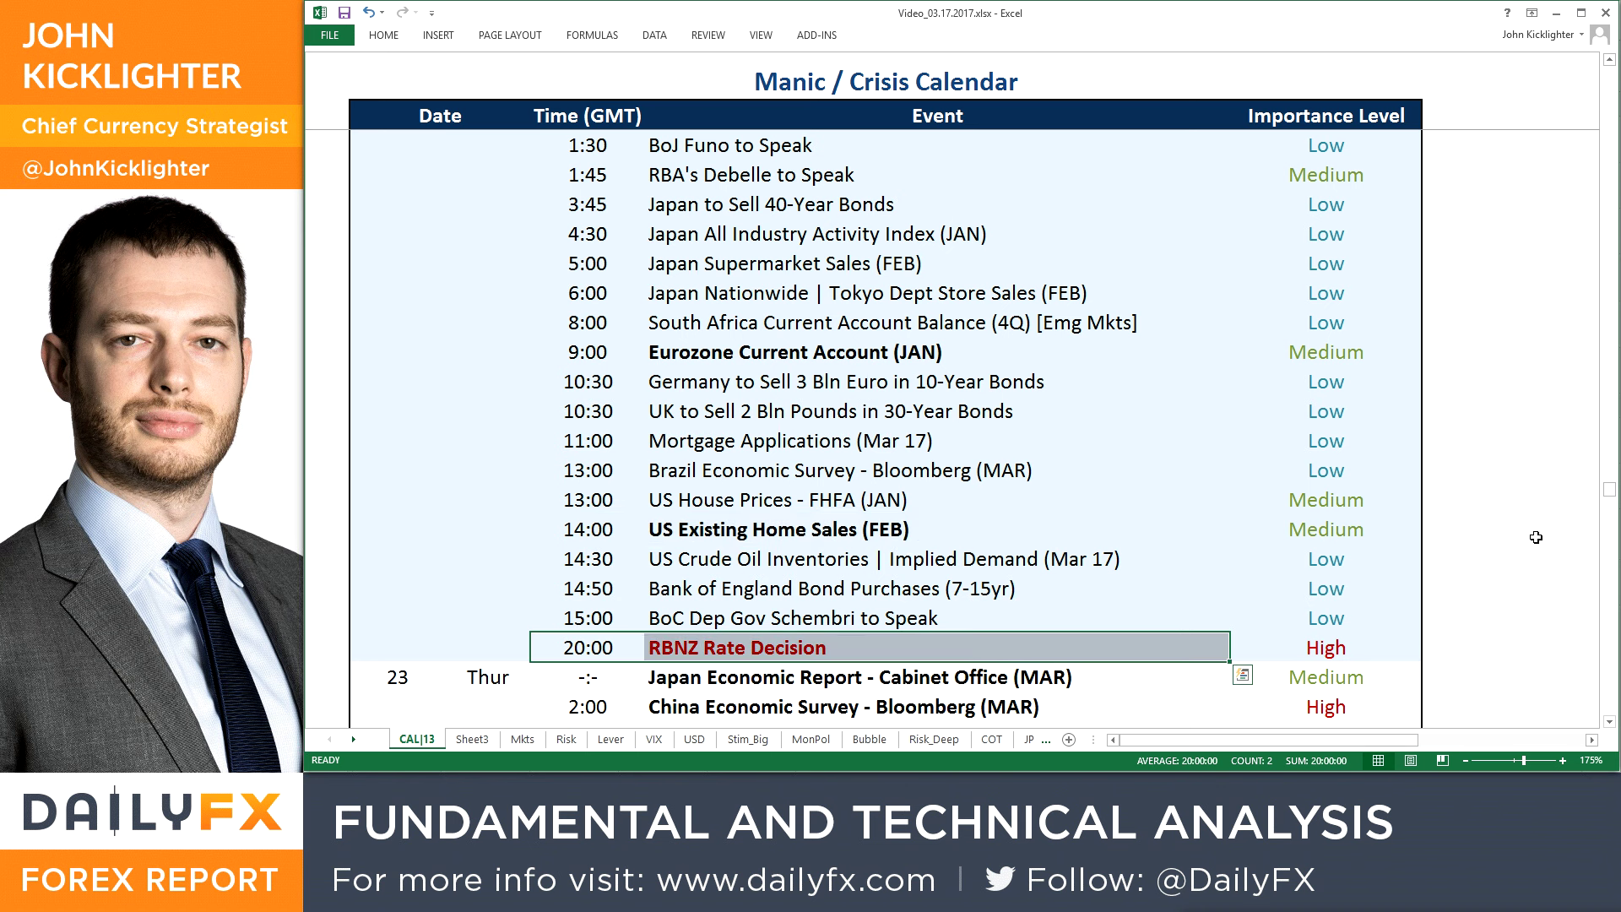
{"action": "key", "text": "alt+Tab"}
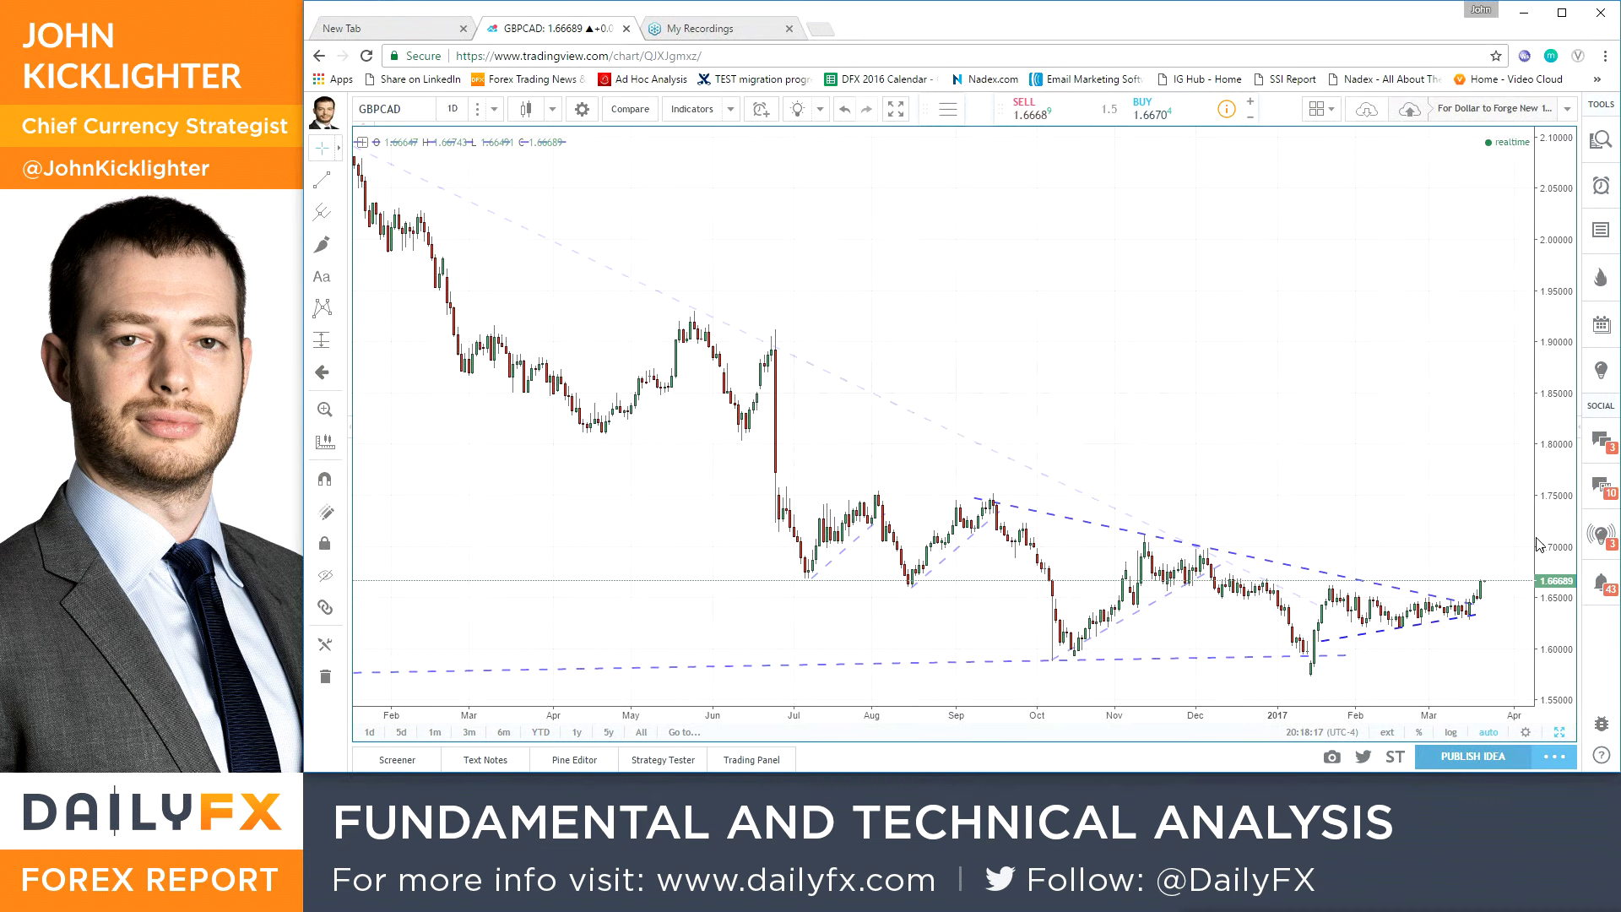
Load the NZDUSD chart after the mistyped symbol NZUSD is rejected
{"action": "type", "text": "NZUSD"}
{"action": "key", "text": "Return"}
{"action": "type", "text": "NZDUSD"}
{"action": "key", "text": "Return"}
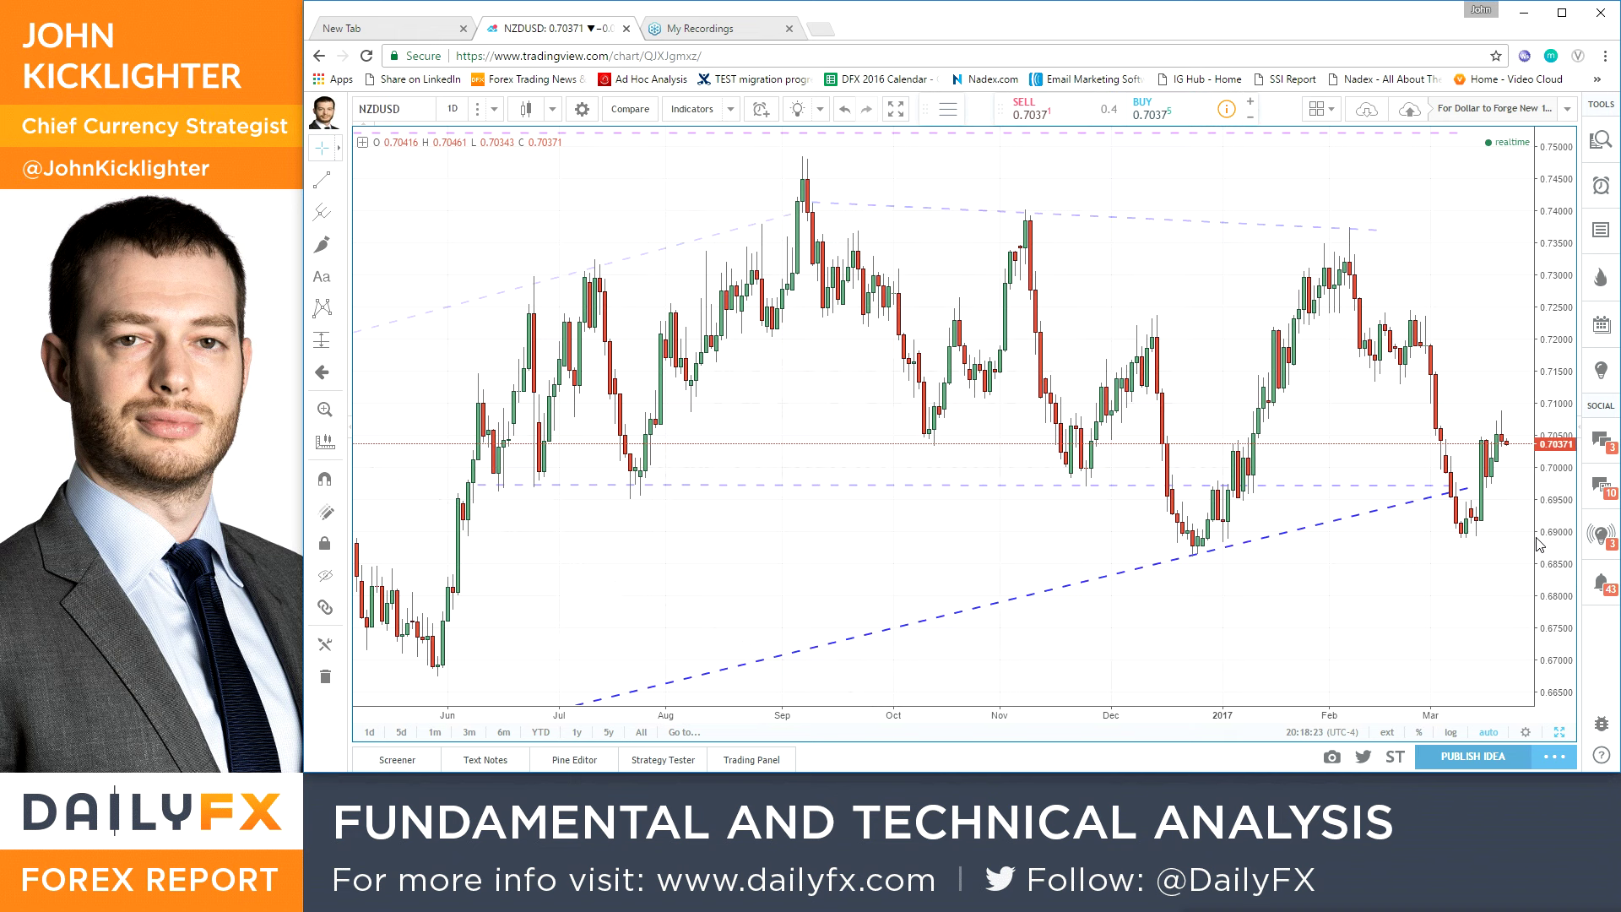
{"action": "scroll", "coordinate": [1334, 608], "scroll_direction": "down", "scroll_amount": 2}
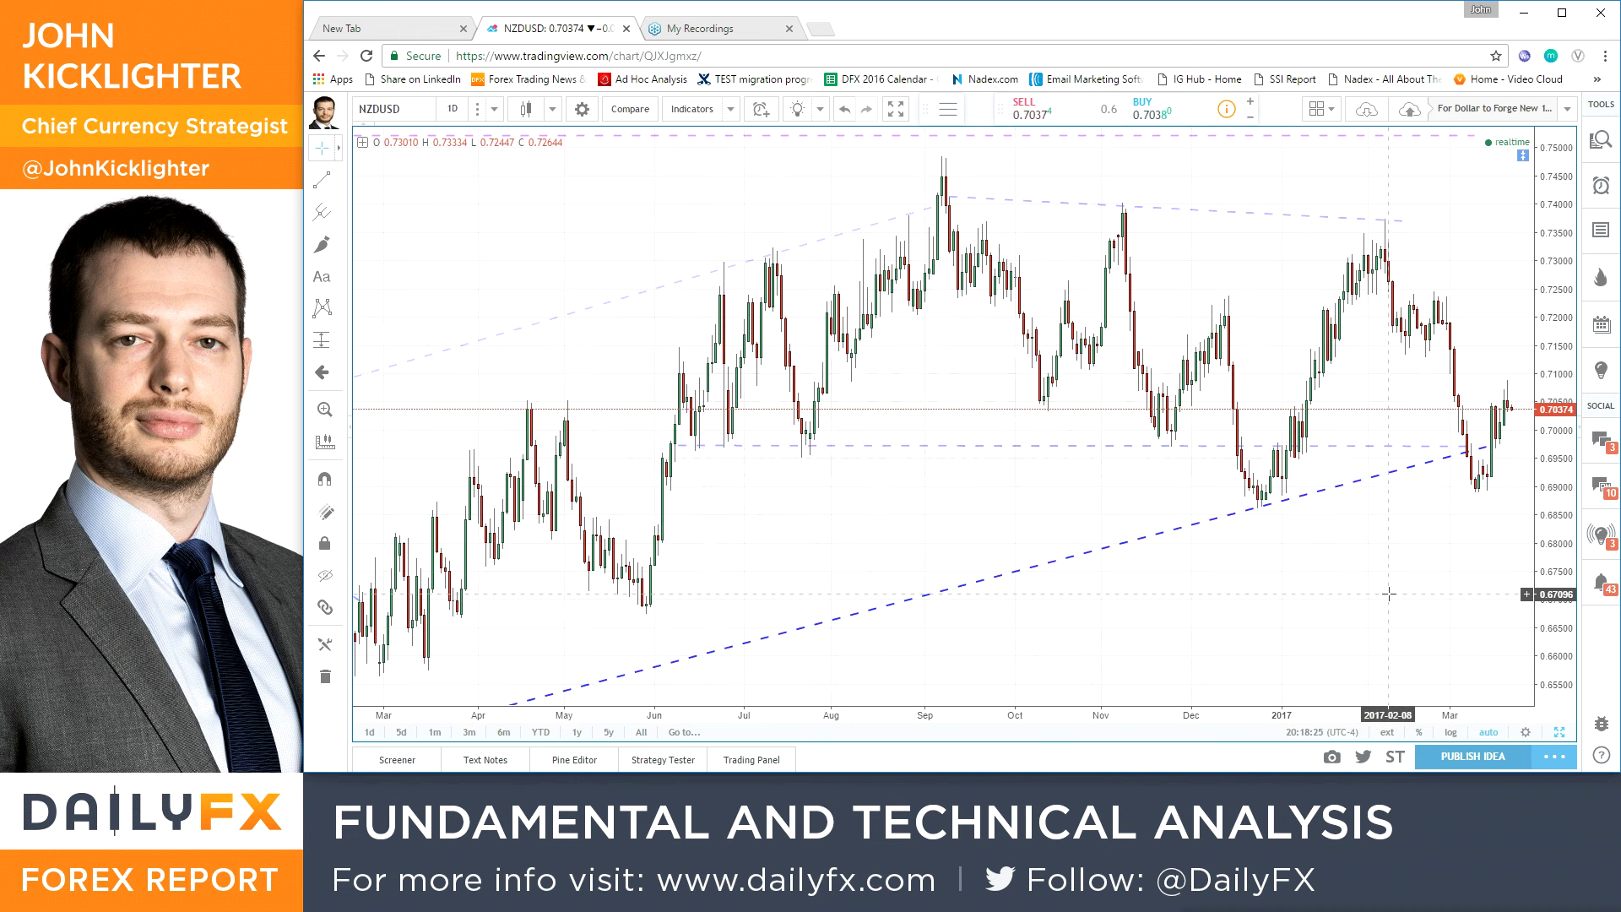
Move on to the NZDJPY chart, then the daily AUDNZD chart with its trendlines
{"action": "type", "text": "NZDJPY"}
{"action": "key", "text": "Return"}
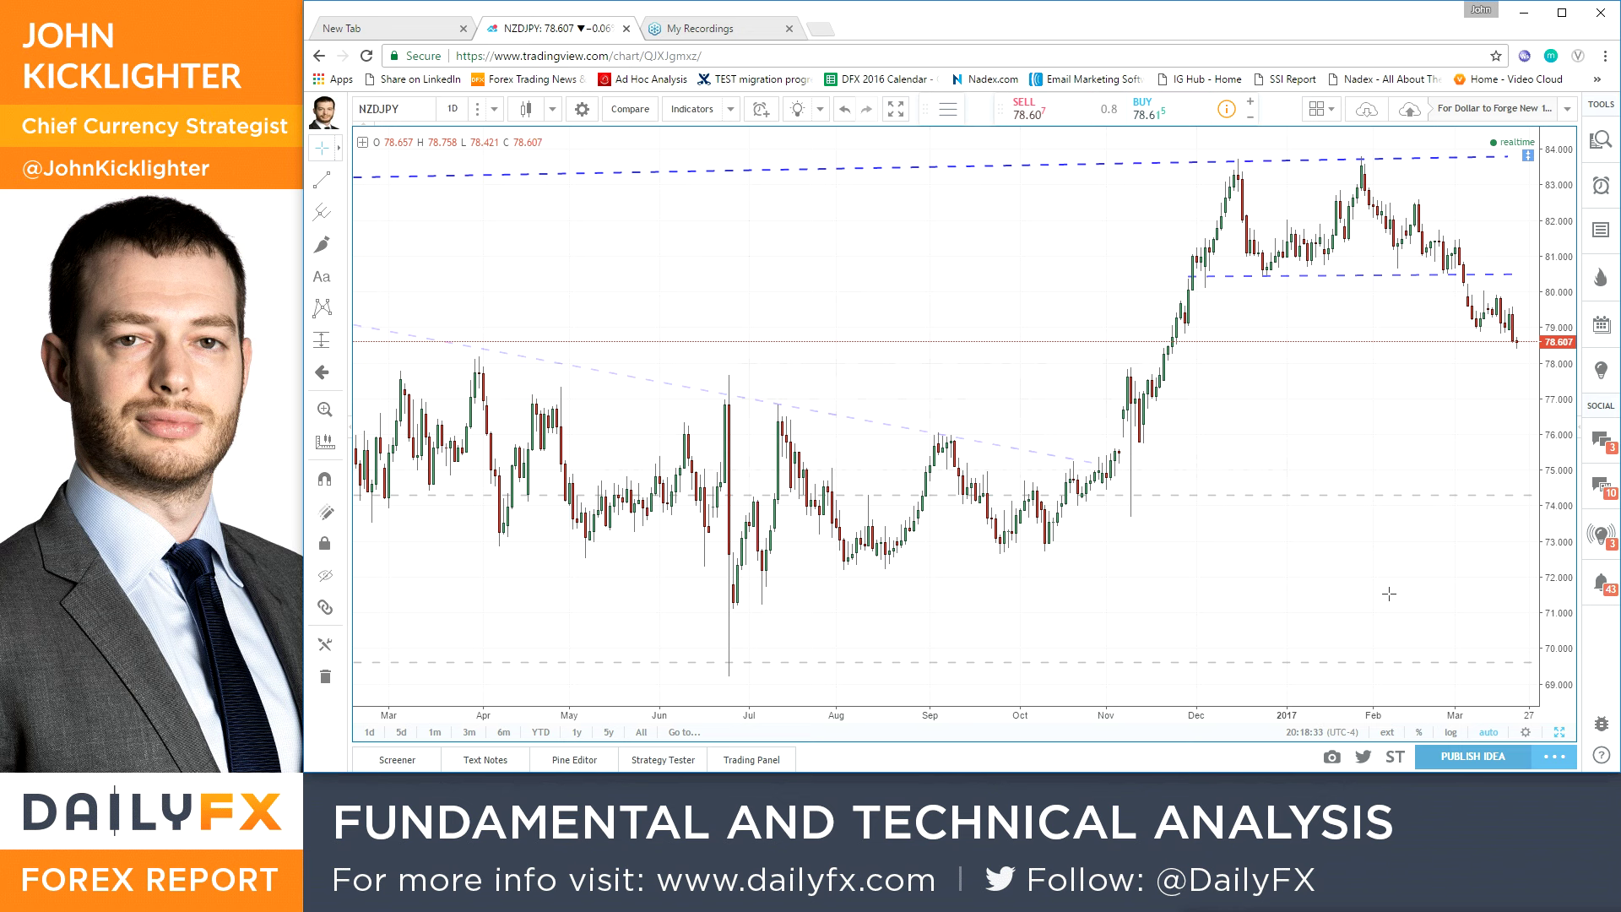
{"action": "type", "text": "AUDNZD"}
{"action": "key", "text": "Return"}
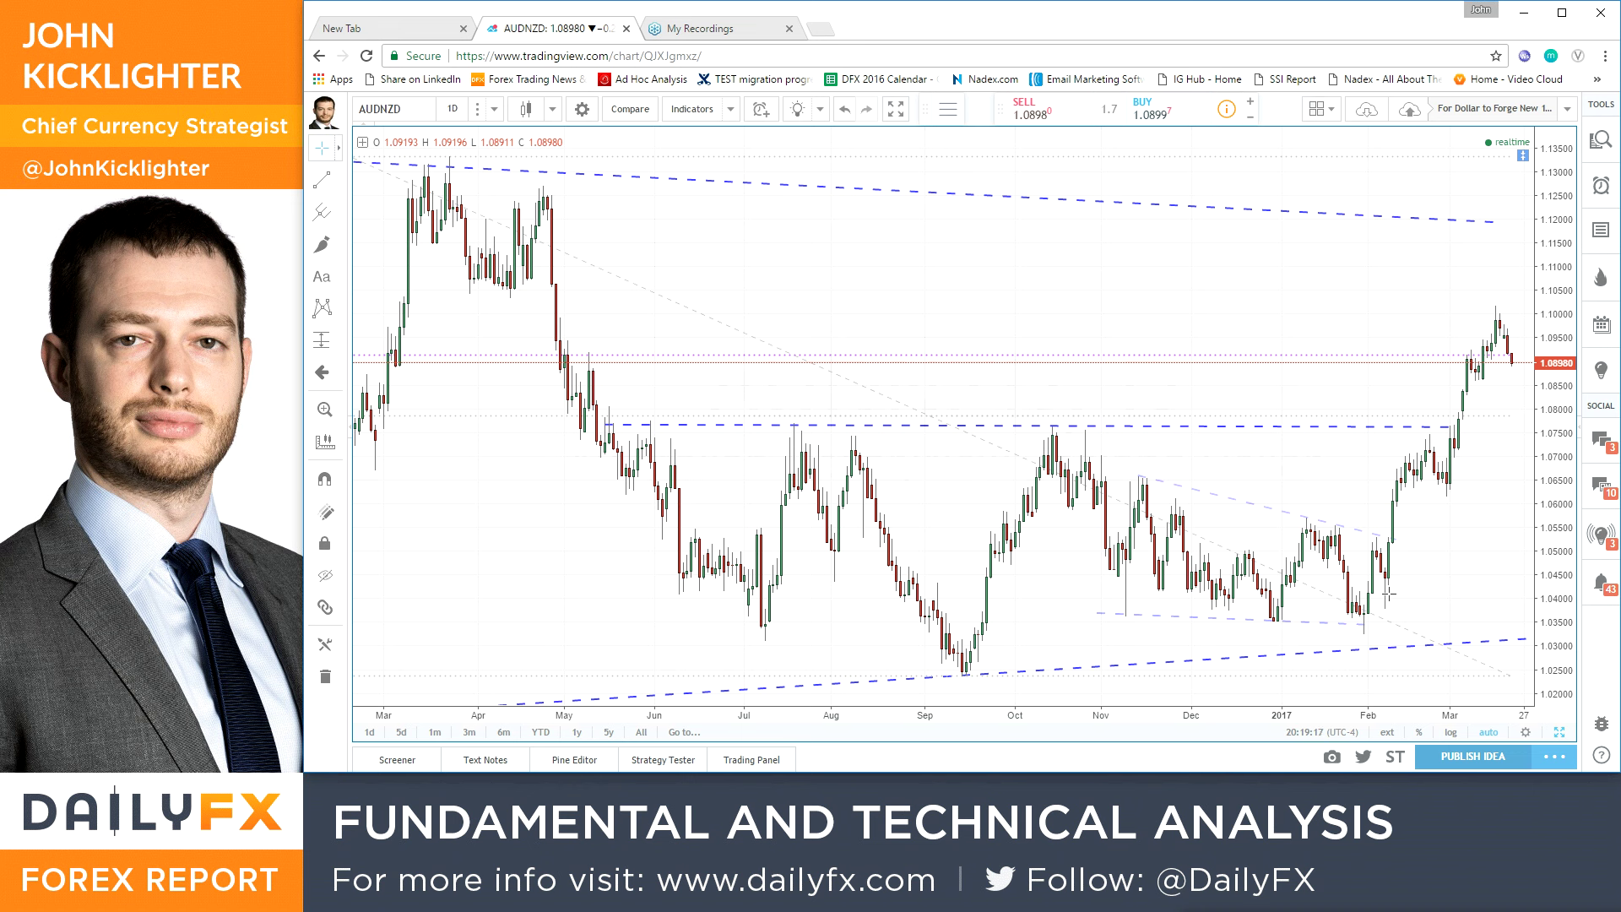
Load the NZDCAD chart and compare it against the Excel event calendar, ending on the chart
{"action": "type", "text": "NZDCAD"}
{"action": "key", "text": "Return"}
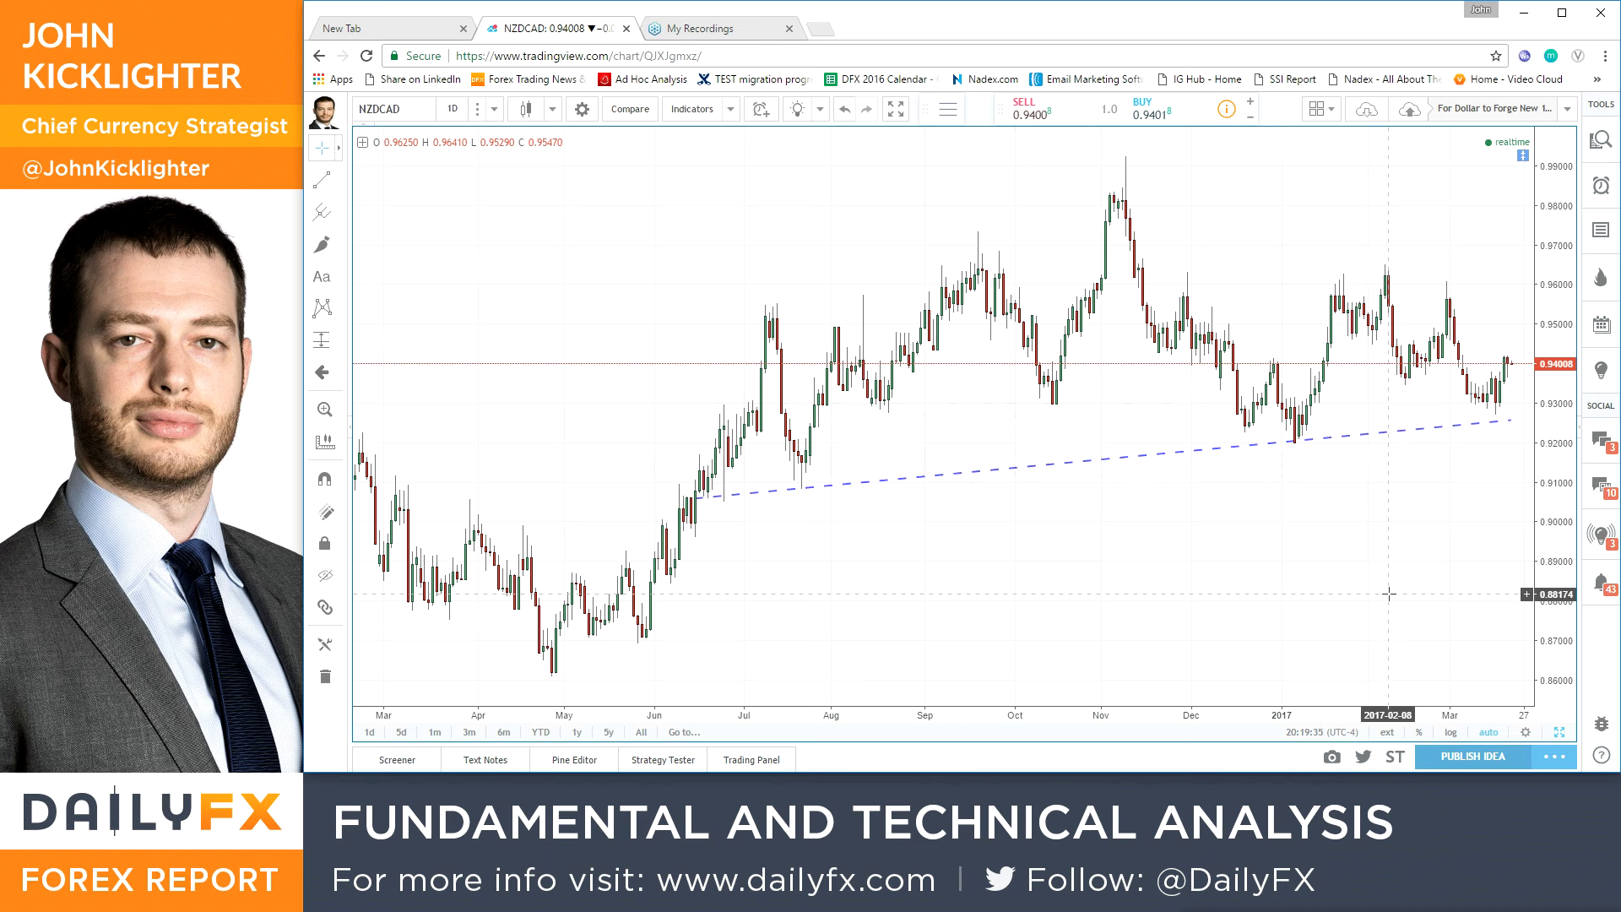
{"action": "key", "text": "alt+Tab"}
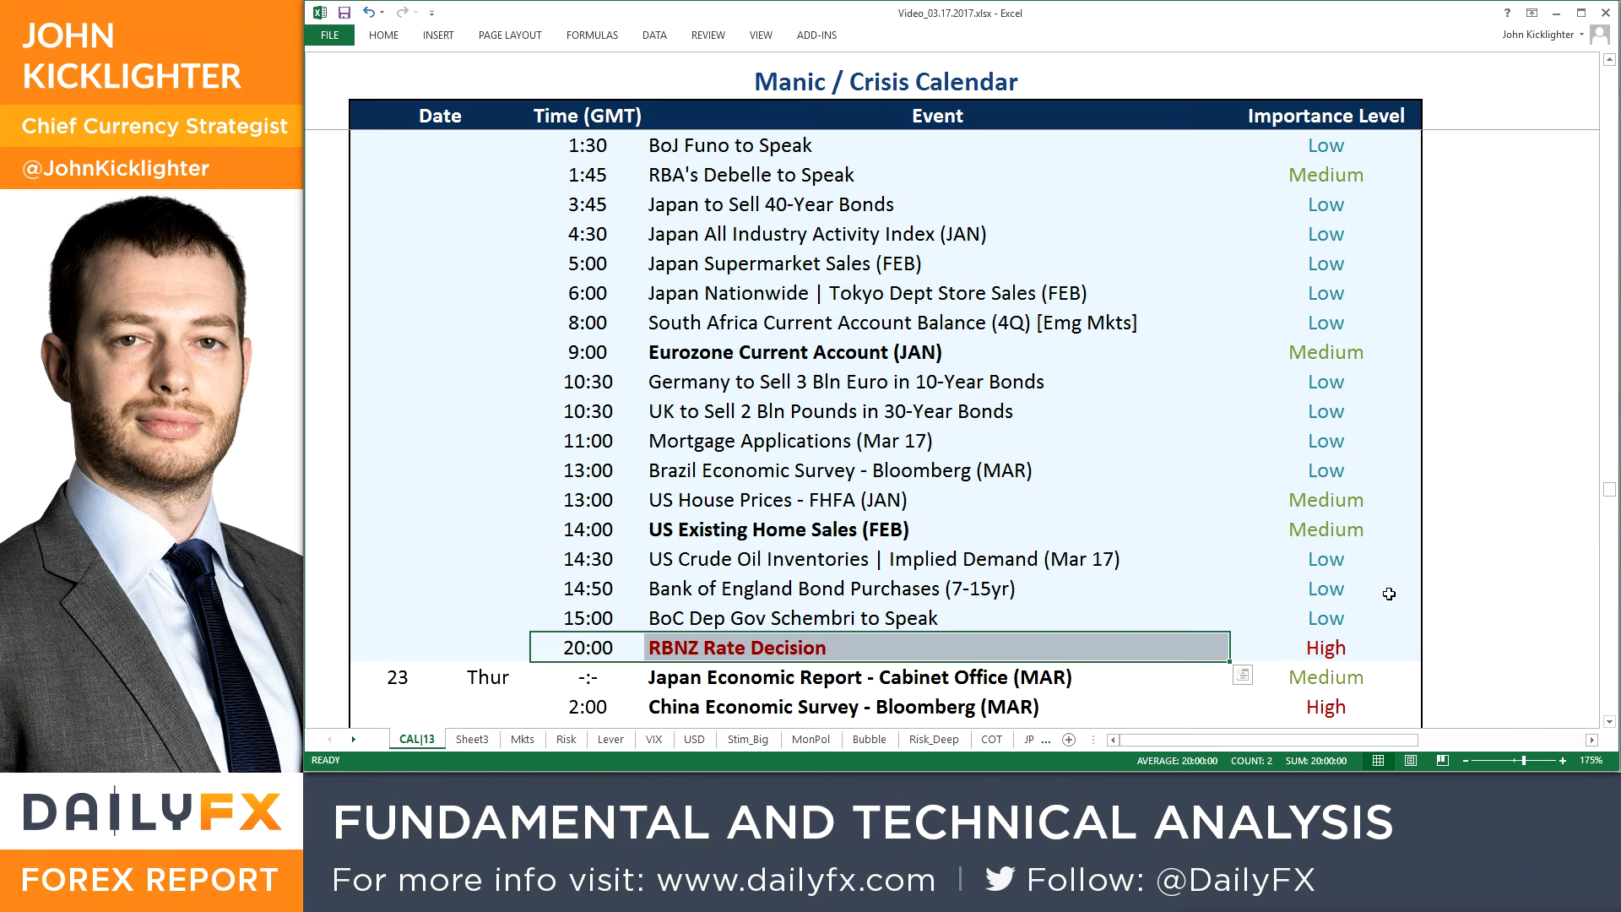
{"action": "key", "text": "alt+Tab"}
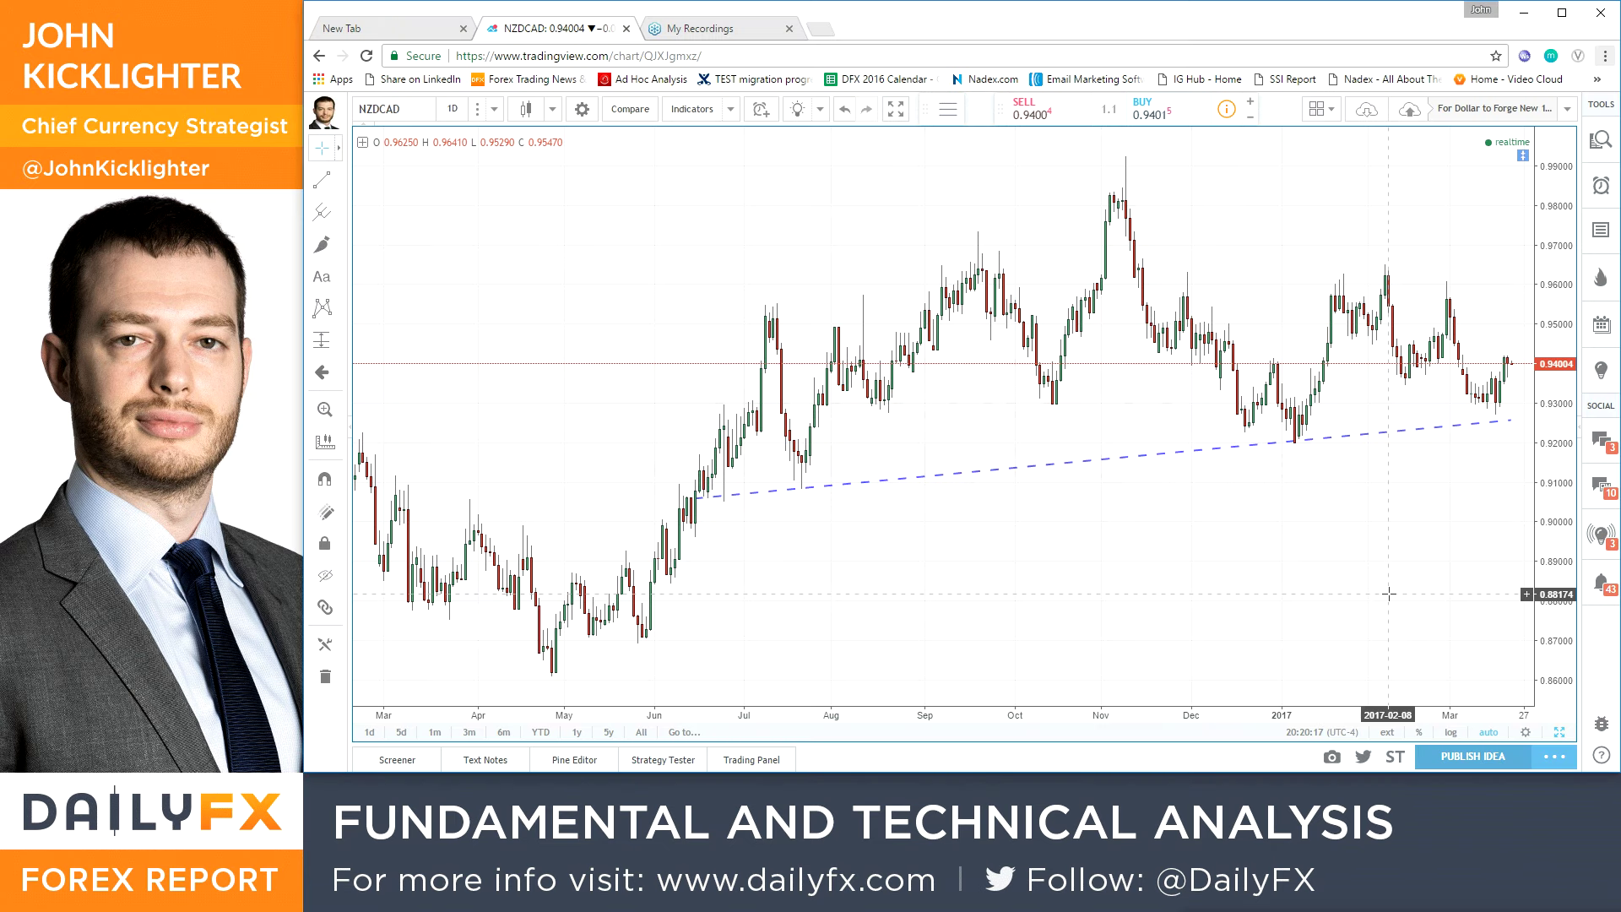
{"action": "key", "text": "alt+Tab"}
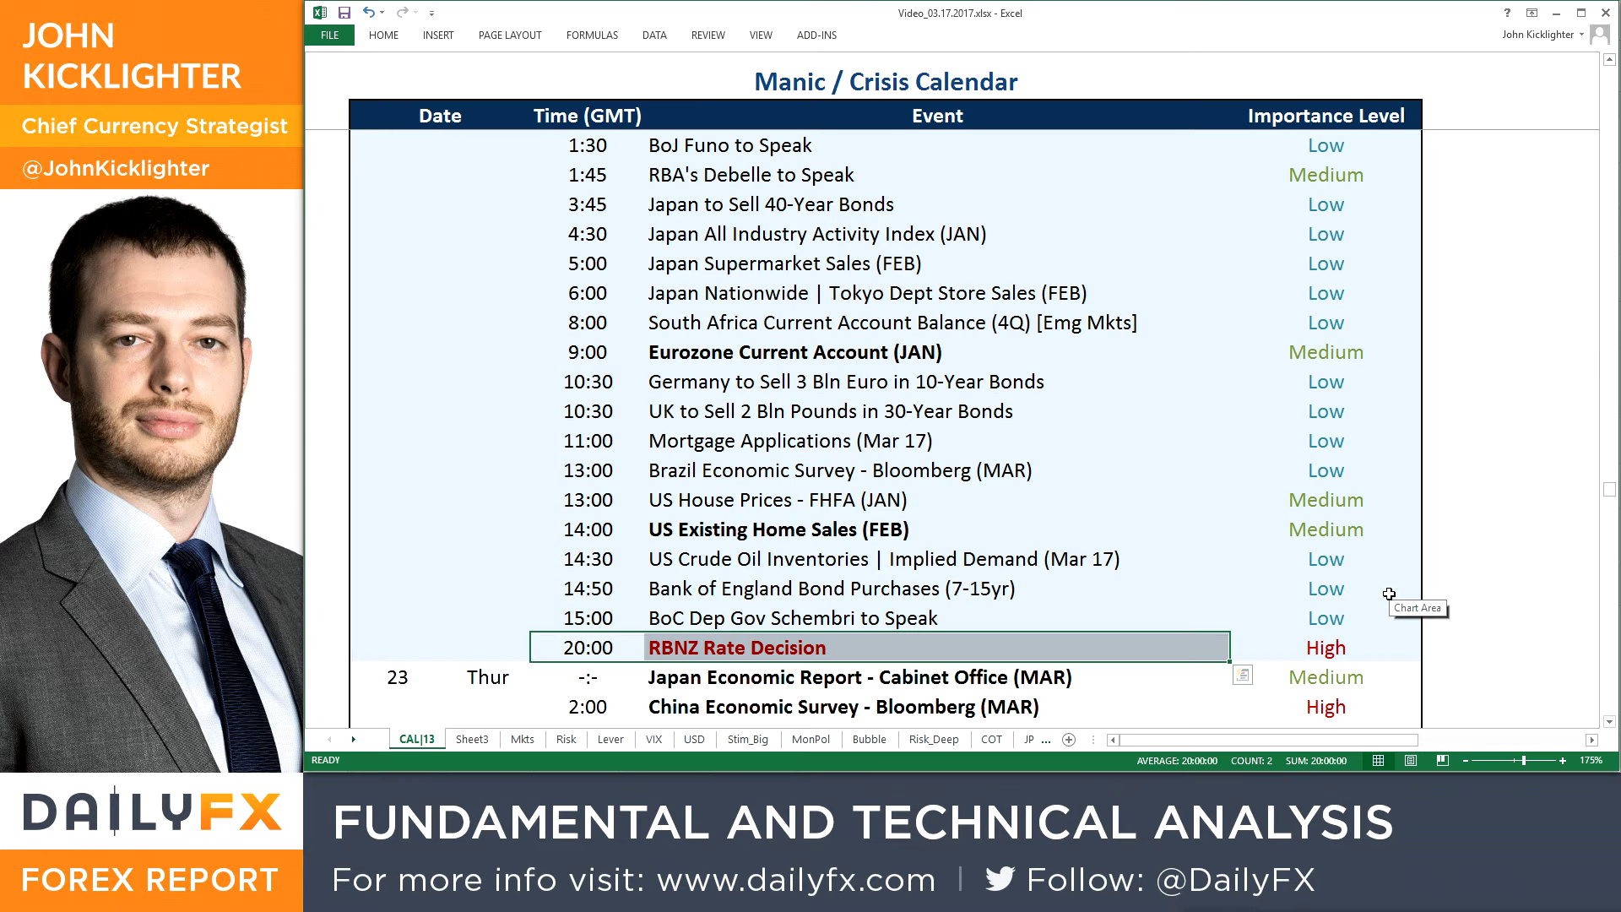
{"action": "key", "text": "alt+Tab"}
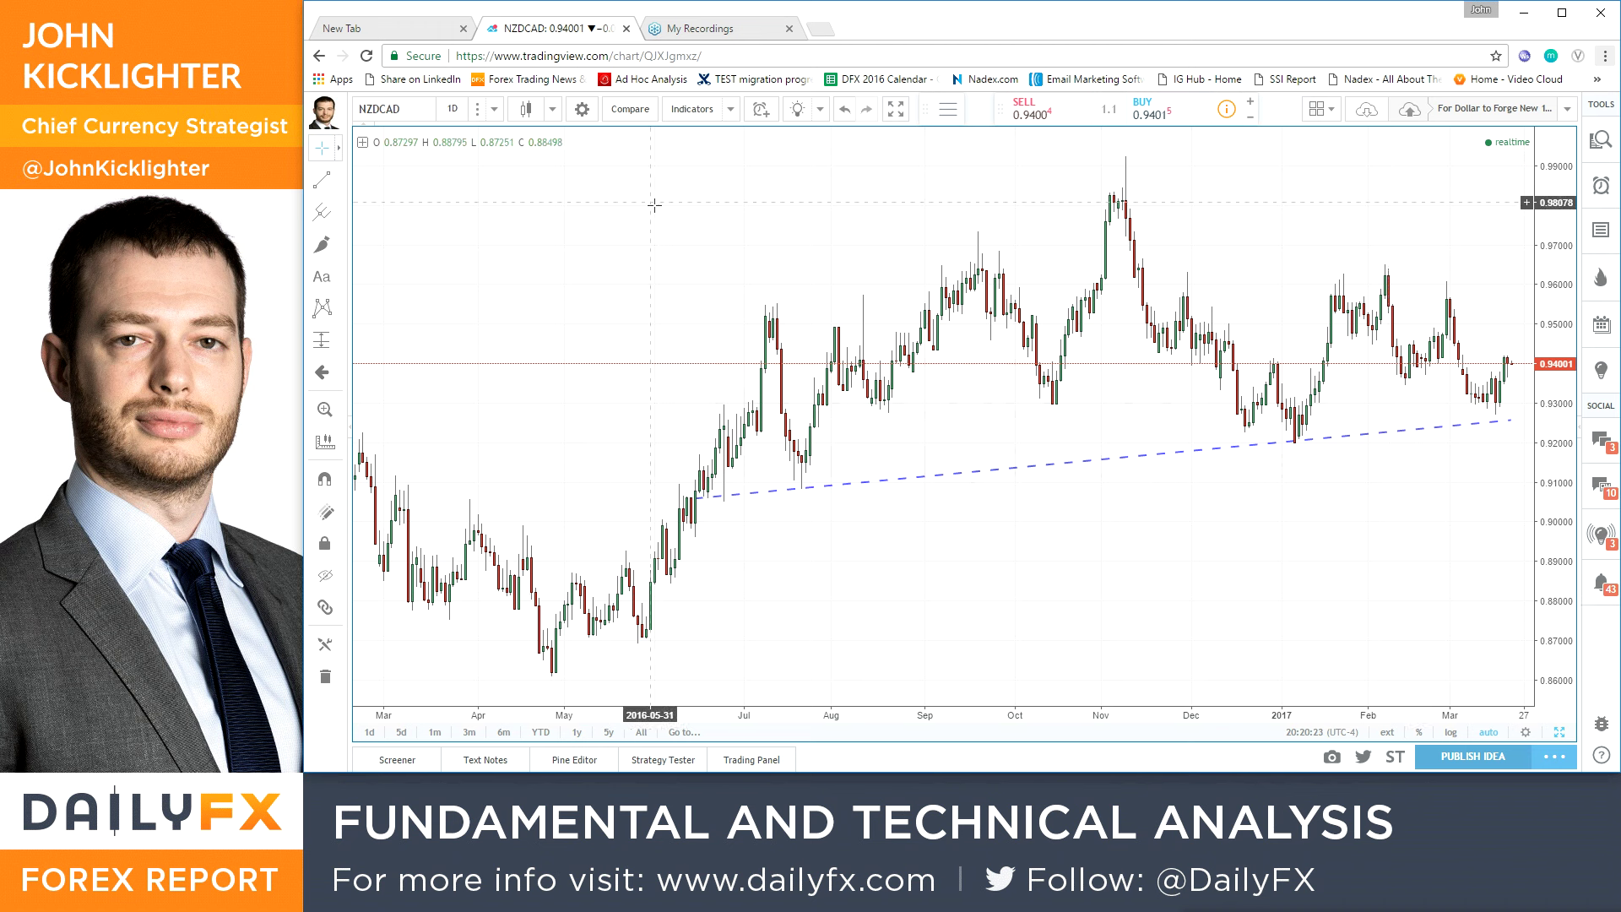
Bring up the SPX daily chart with its rising trendlines, then go back to the Excel calendar
{"action": "type", "text": "SPX"}
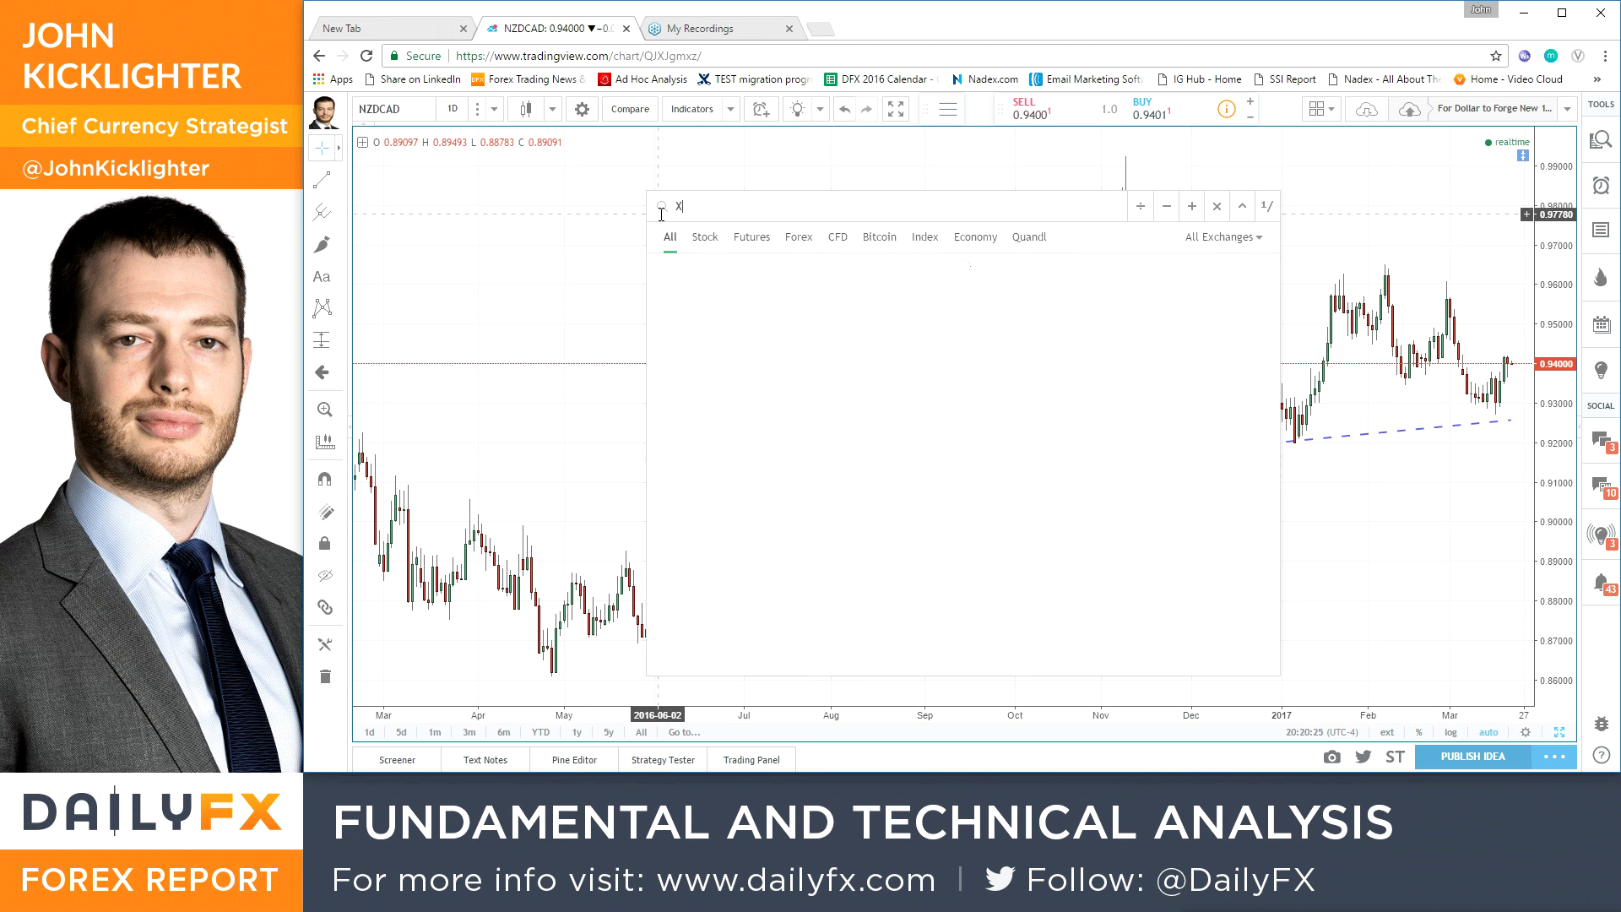
{"action": "key", "text": "Return"}
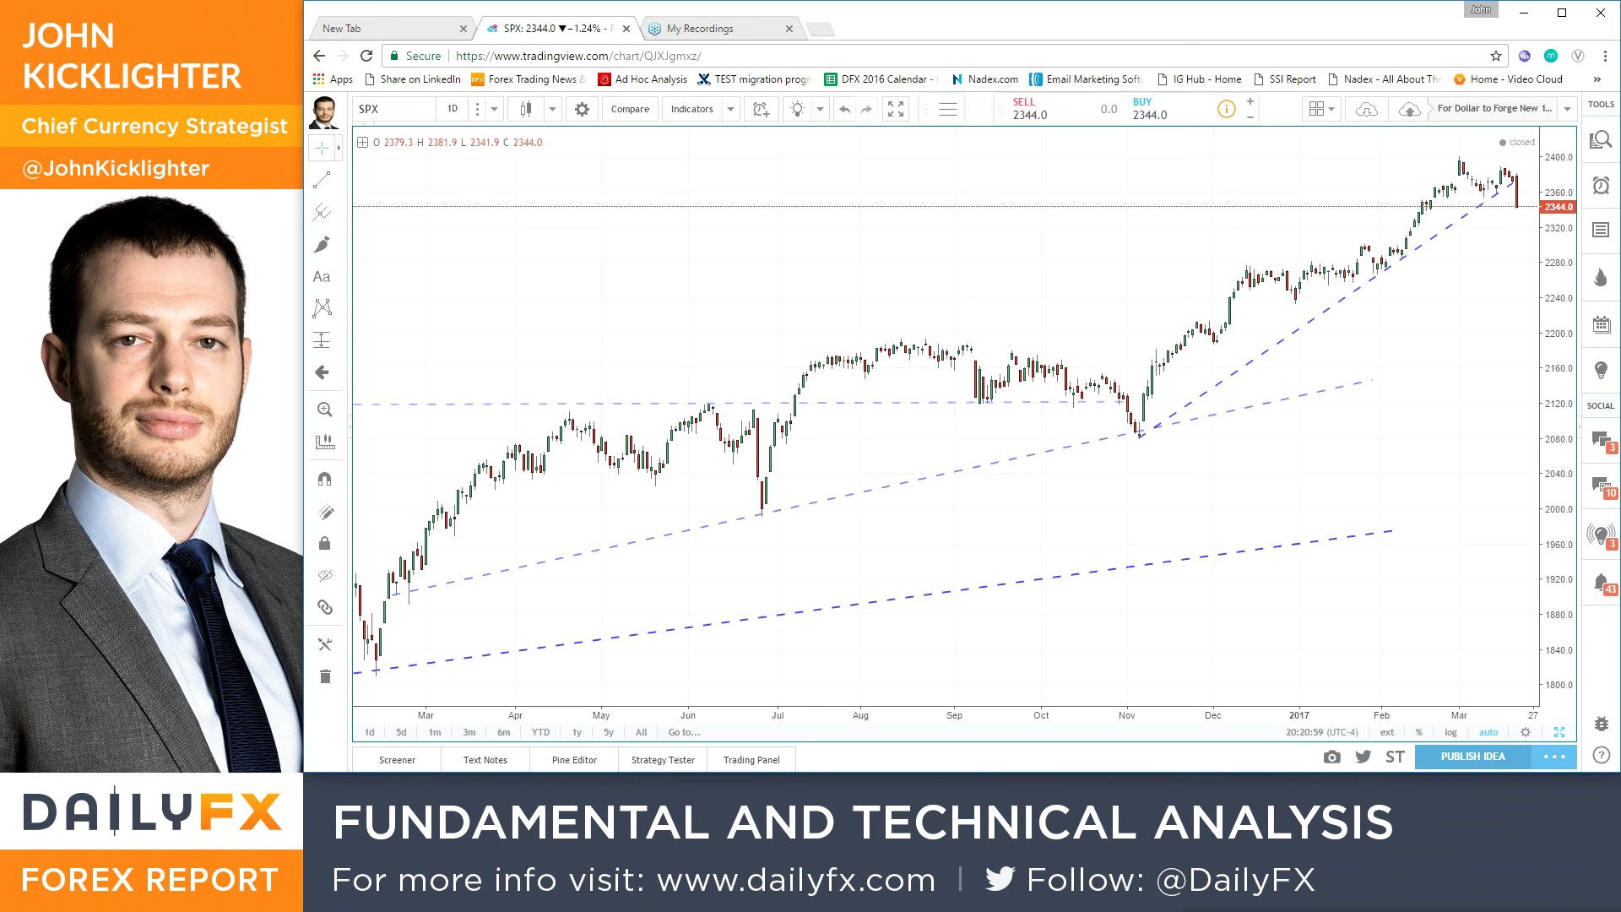
{"action": "key", "text": "alt+Tab"}
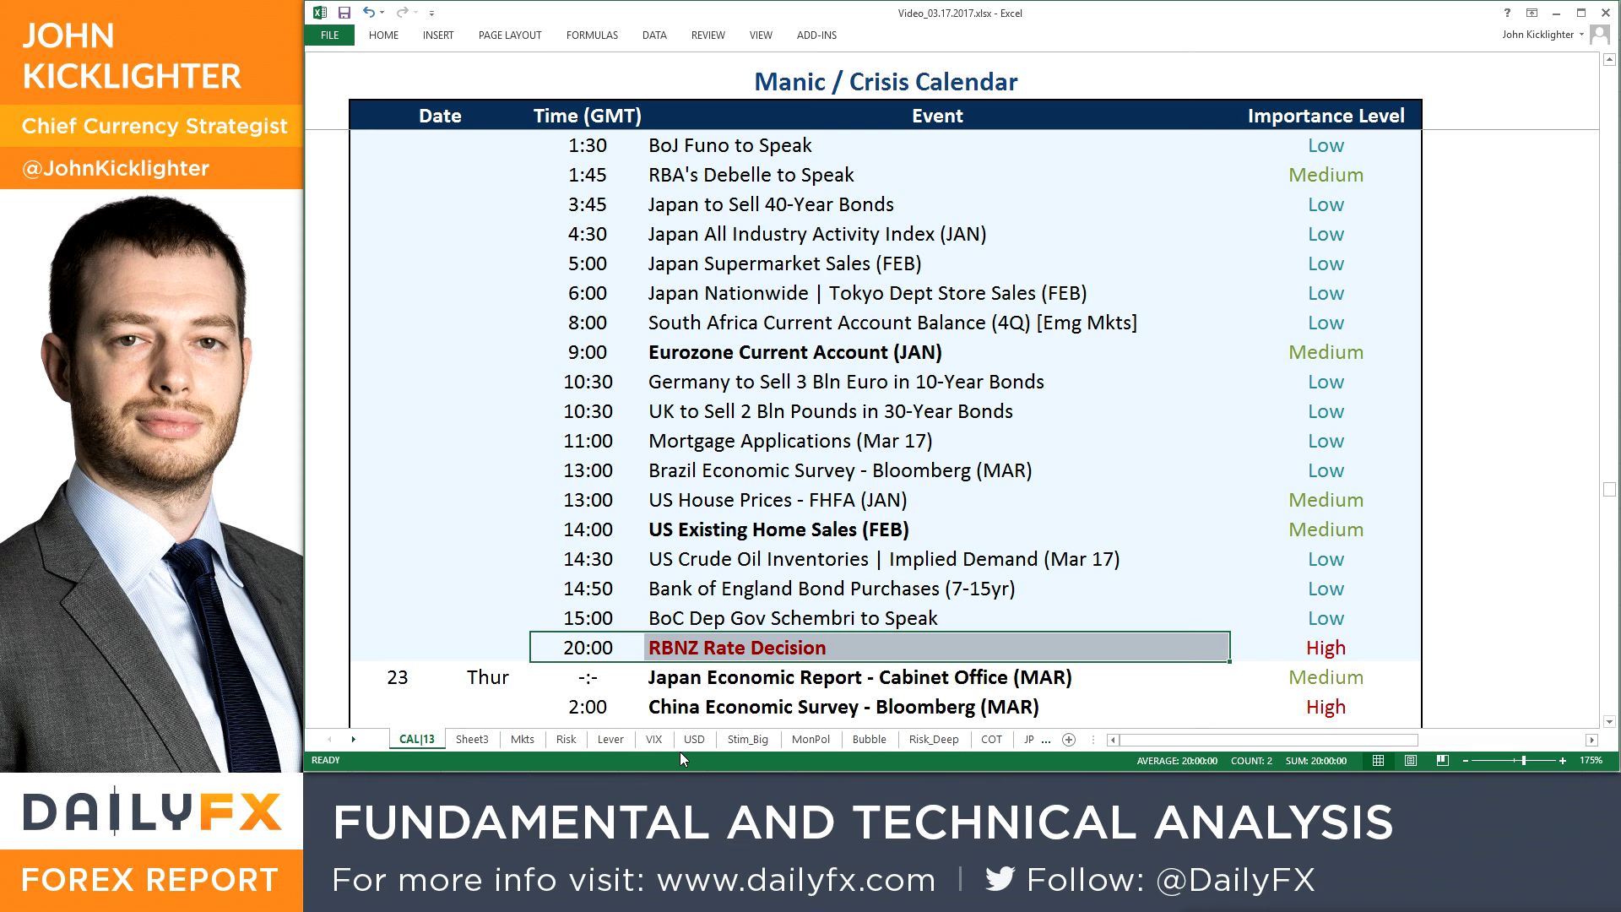
Open the Risk sheet and scroll to the Market Sentiment chart's date axis
{"action": "left_click", "coordinate": [549, 740]}
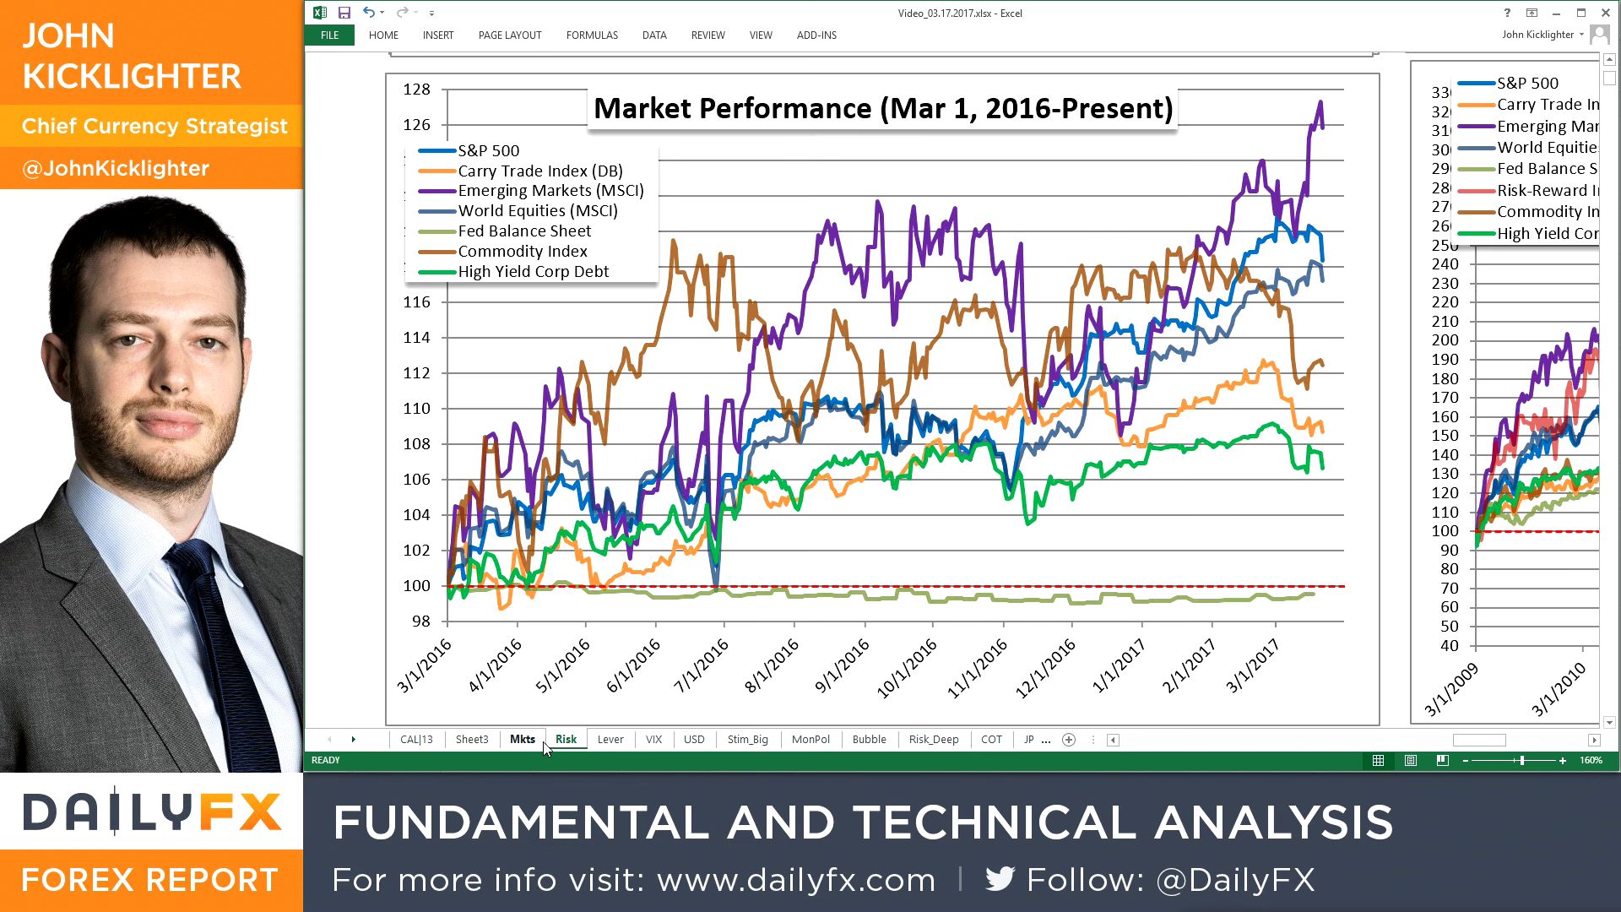
{"action": "scroll", "coordinate": [538, 703], "scroll_direction": "down", "scroll_amount": 8}
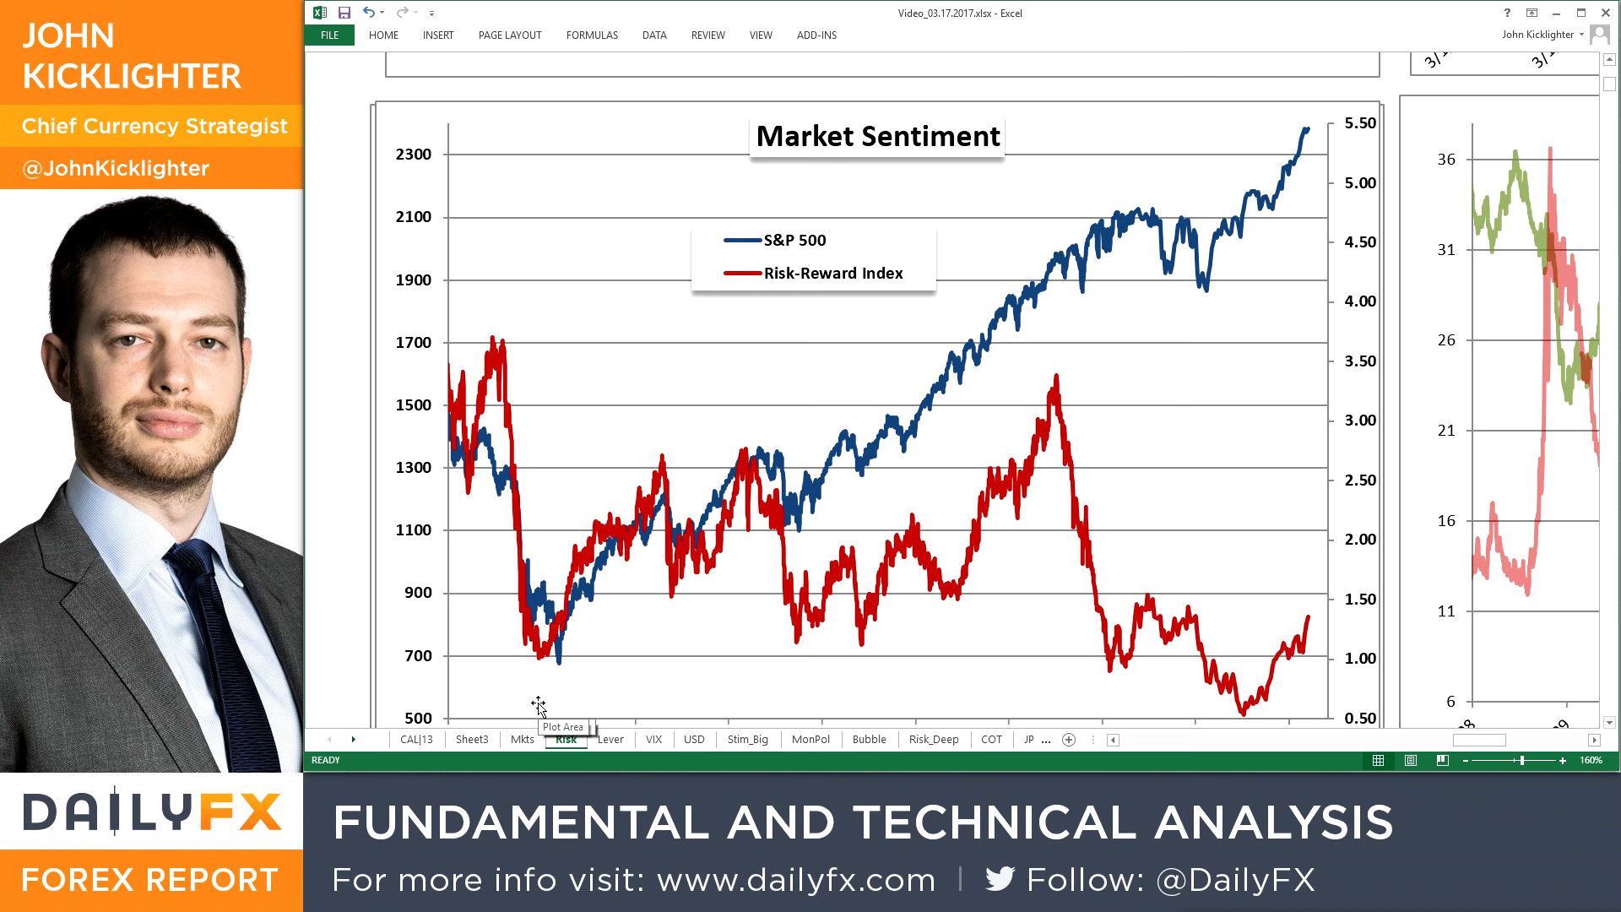
{"action": "left_click", "coordinate": [1610, 724]}
{"action": "left_click", "coordinate": [1609, 723]}
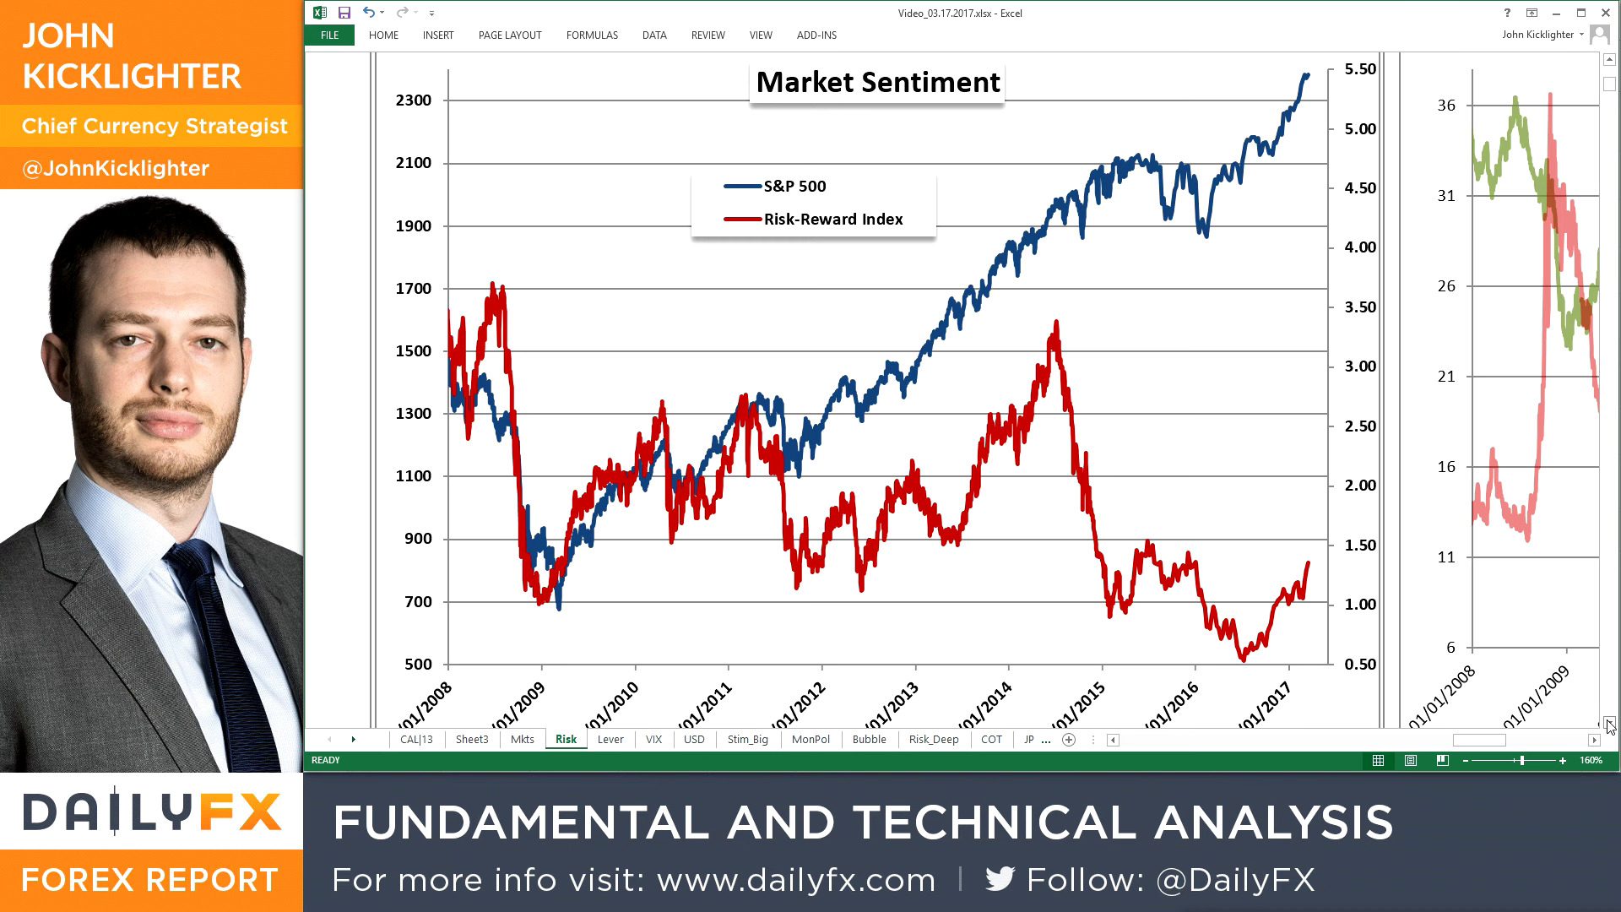